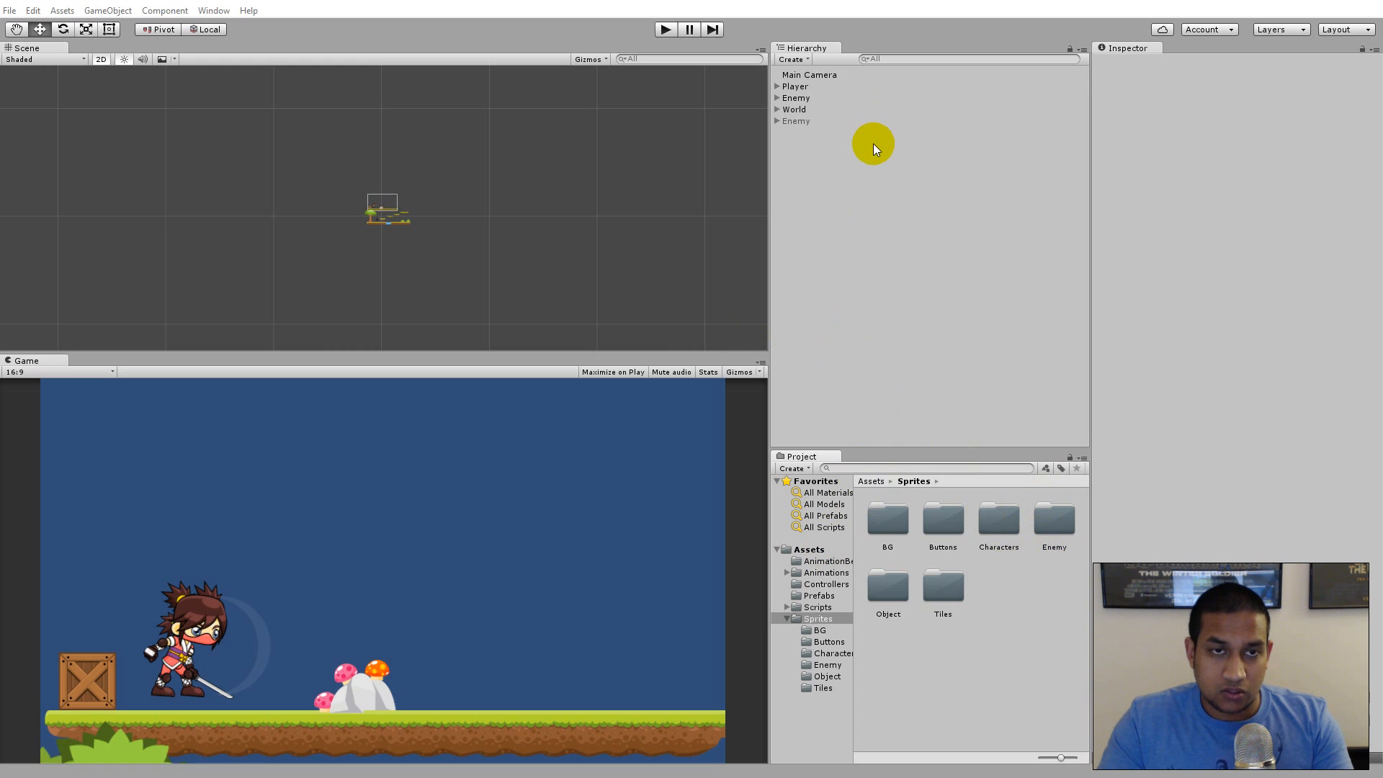
# Add a UI button to the scene
pyautogui.click(792, 59)
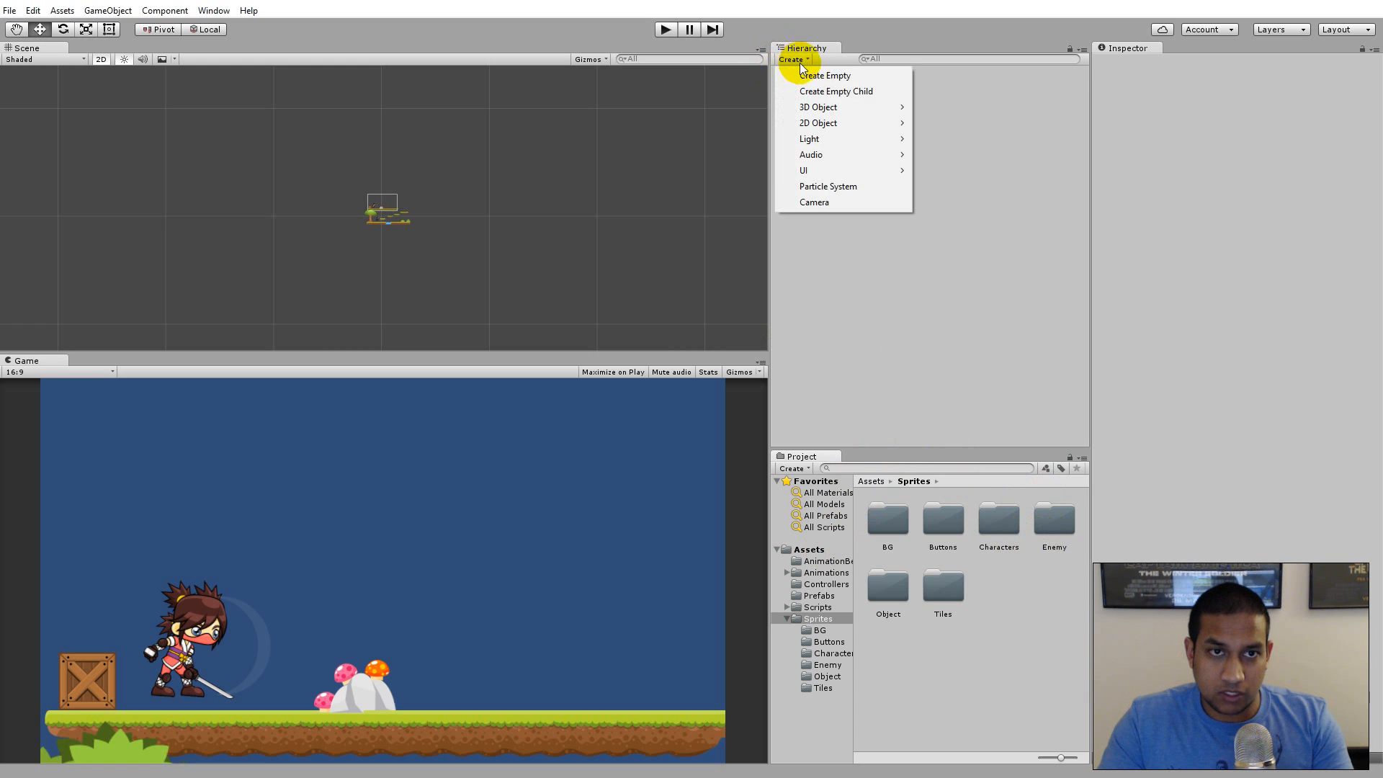
pyautogui.moveTo(806, 170)
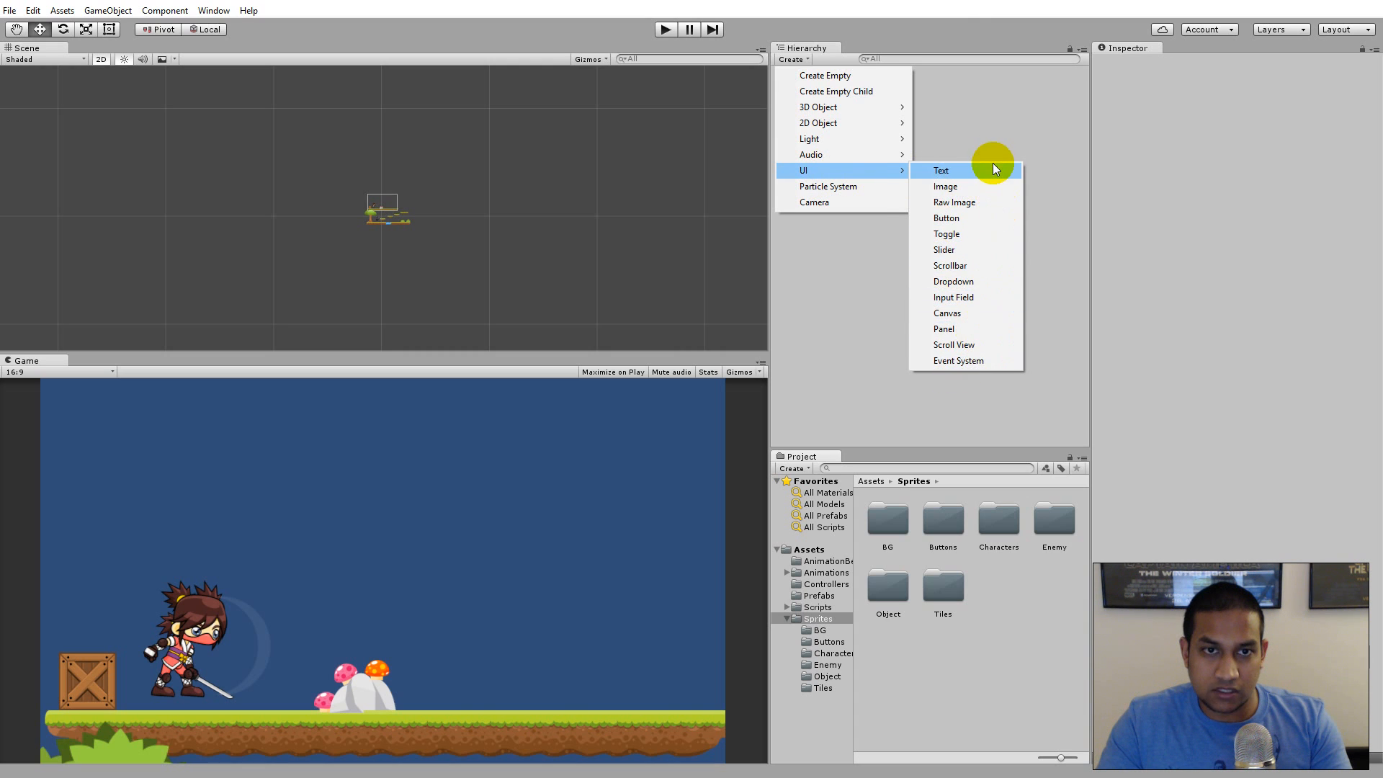
pyautogui.click(949, 217)
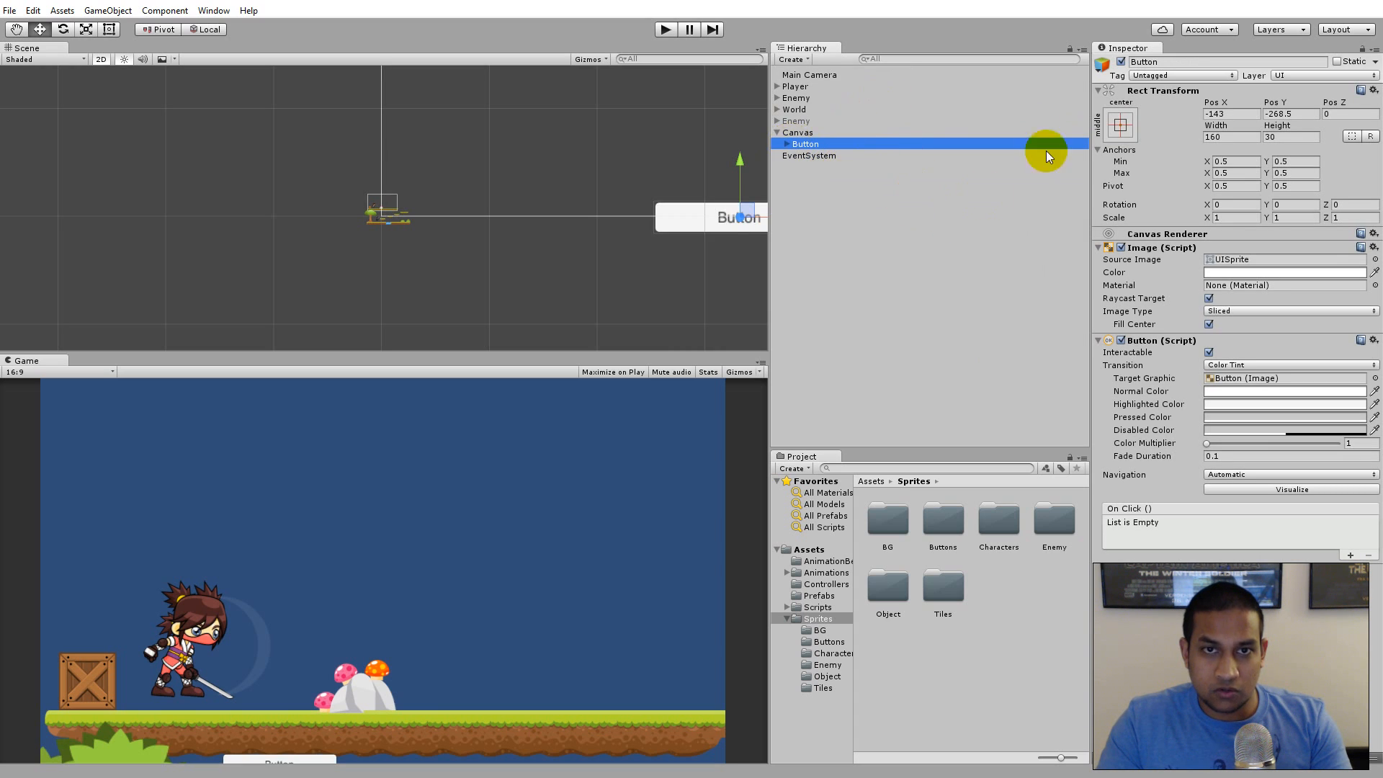
# Examine the properties of the new Canvas and EventSystem objects
pyautogui.click(790, 135)
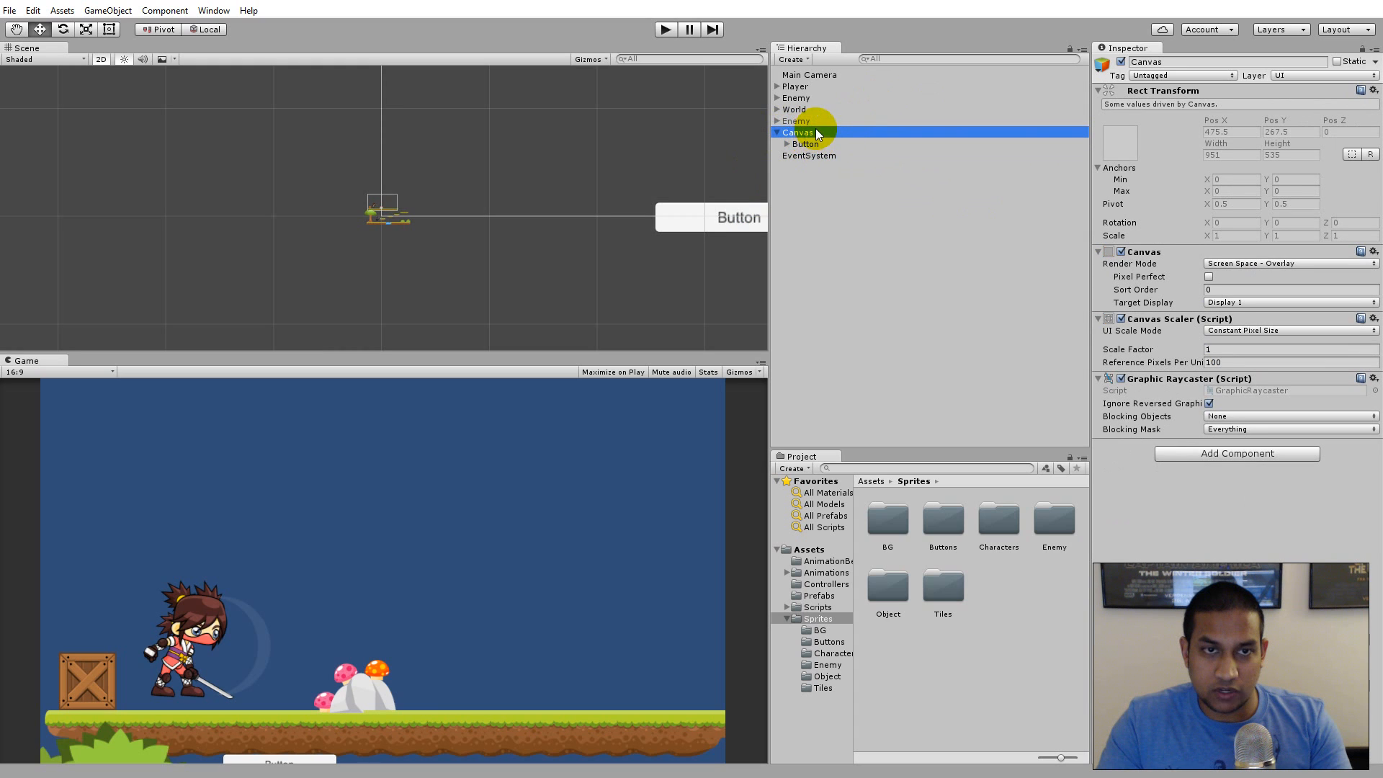
pyautogui.click(817, 157)
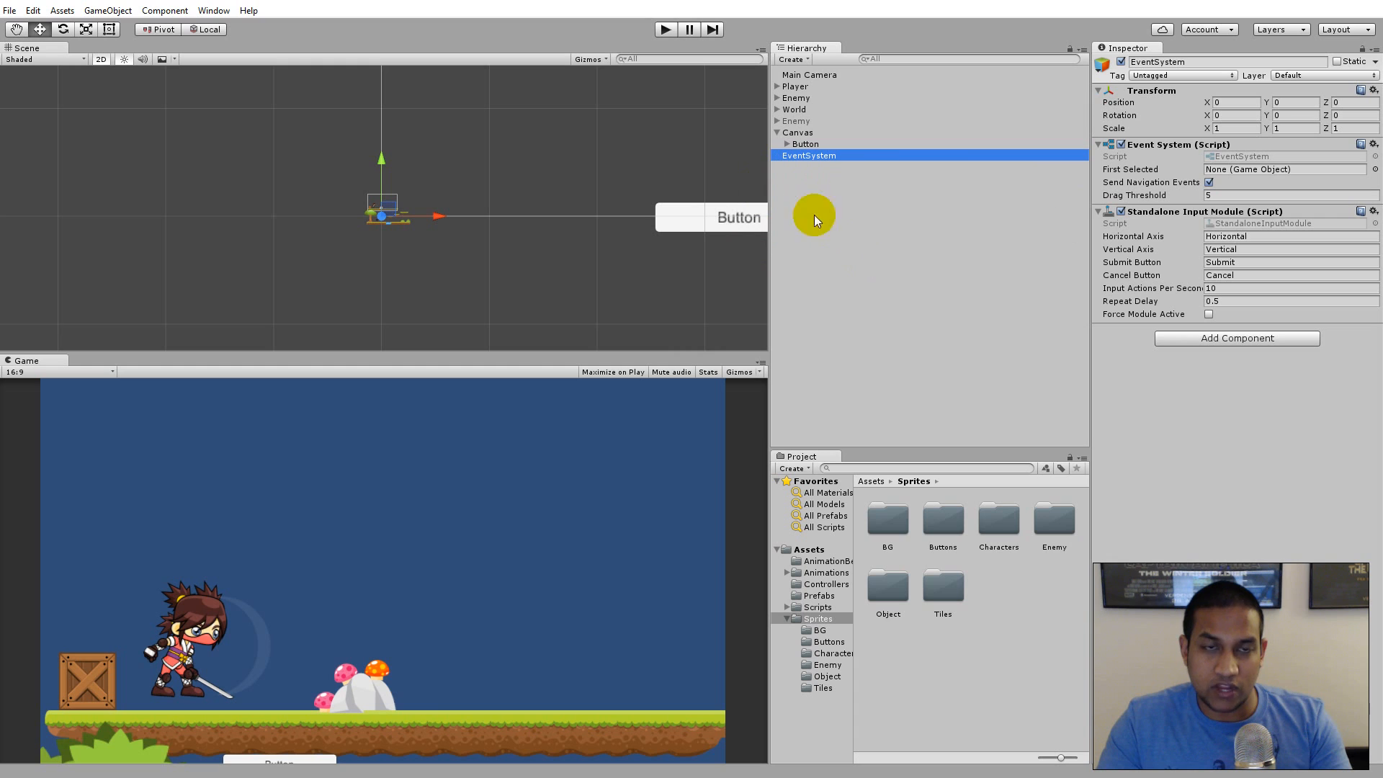
pyautogui.click(800, 134)
# Move the button up in the scene to a Y position of about -163
pyautogui.scroll(-6, 544, 161)
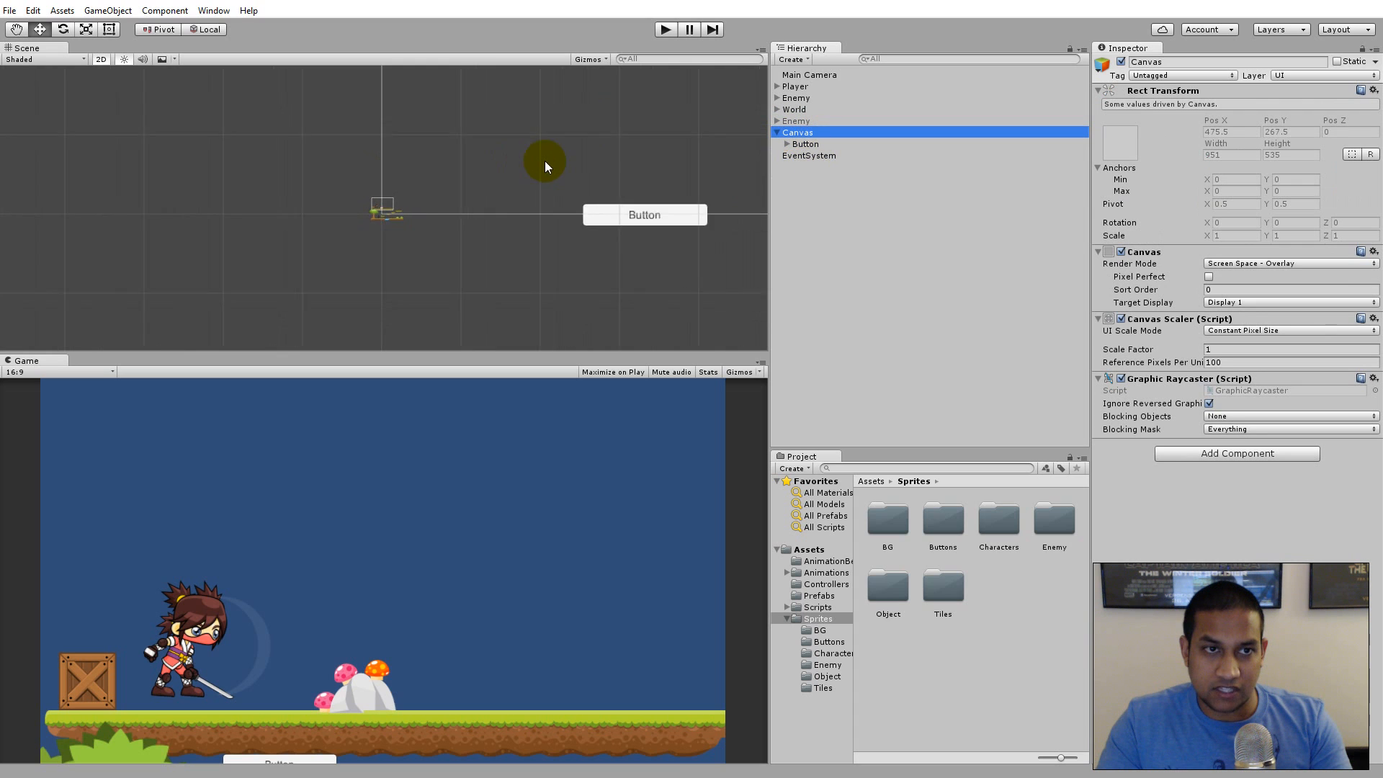
pyautogui.click(801, 144)
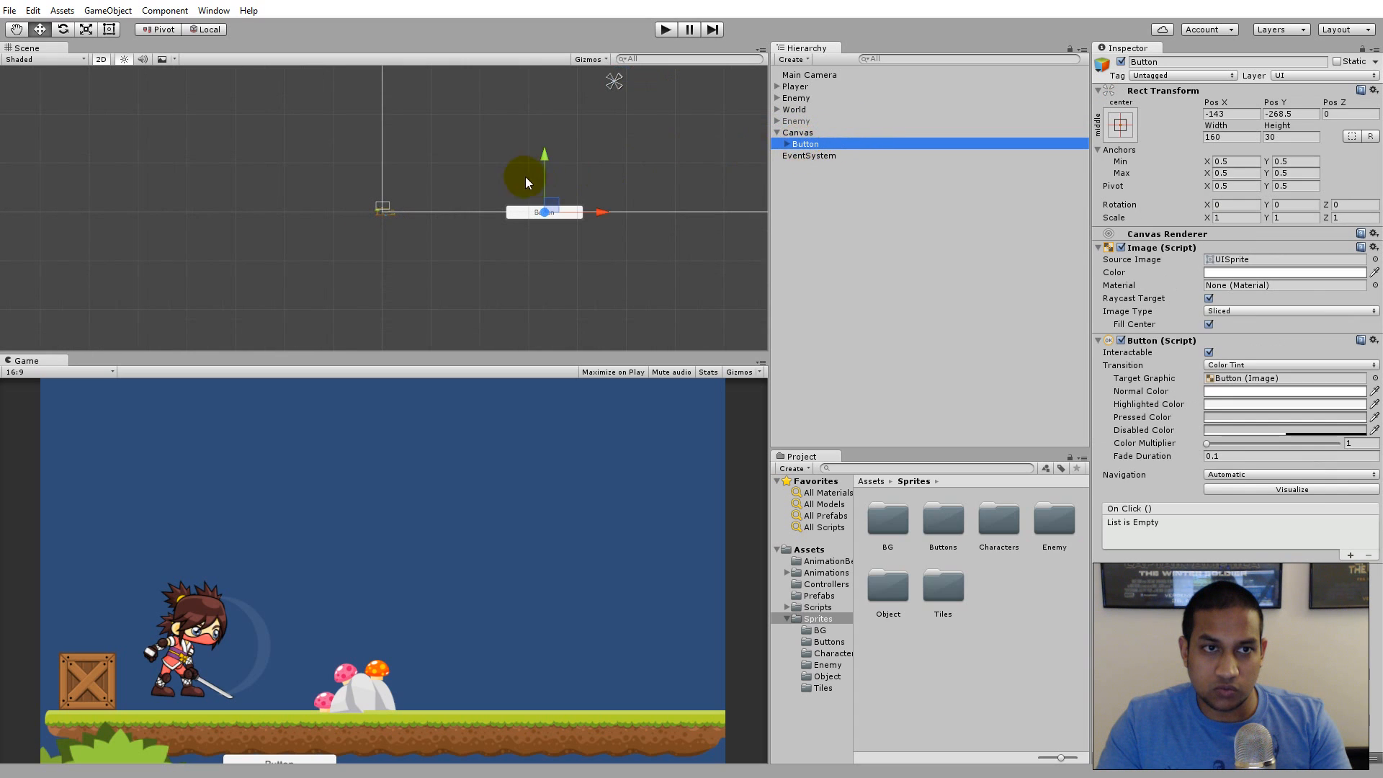
pyautogui.moveTo(545, 153); pyautogui.dragTo(546, 101)
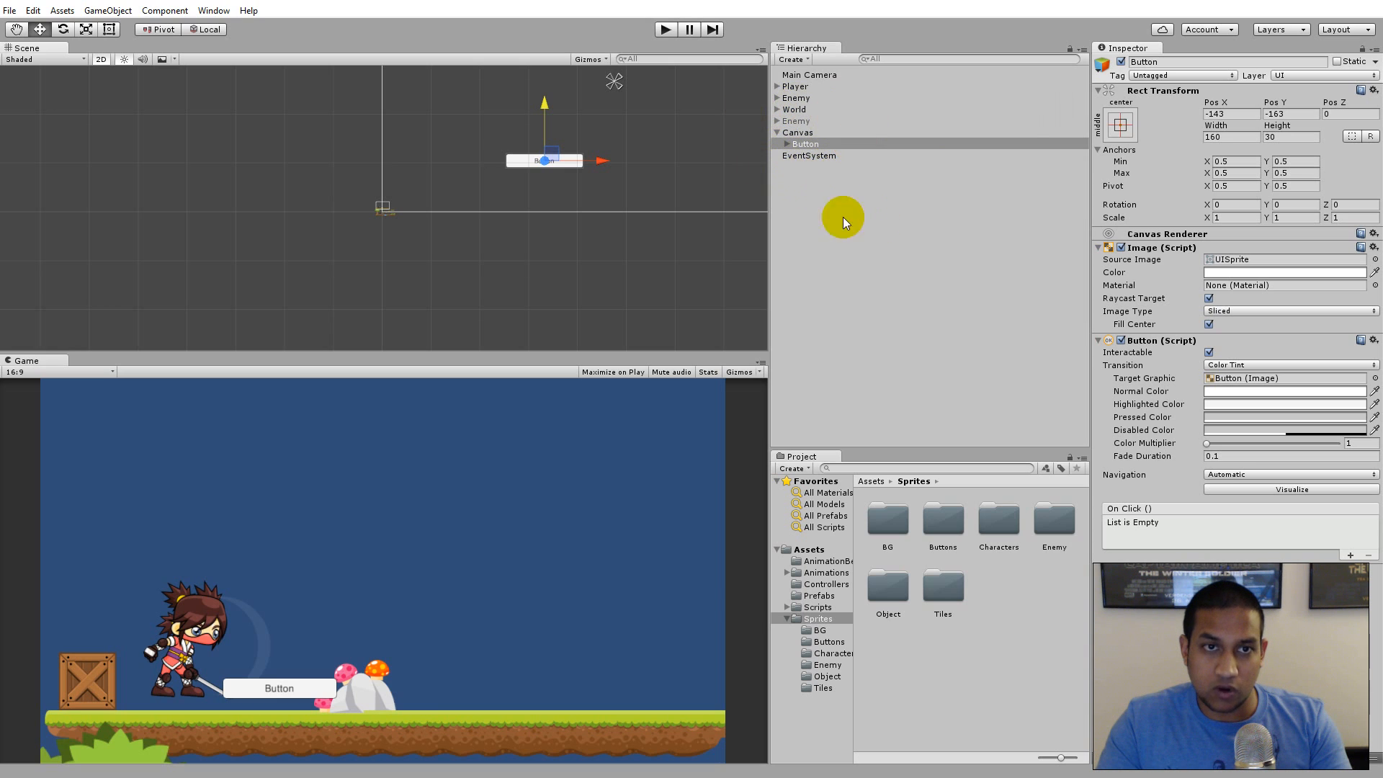
# Try moving the button out of the Canvas in the hierarchy, and parent it back under the Canvas
pyautogui.click(797, 147)
pyautogui.moveTo(806, 149); pyautogui.dragTo(798, 124)
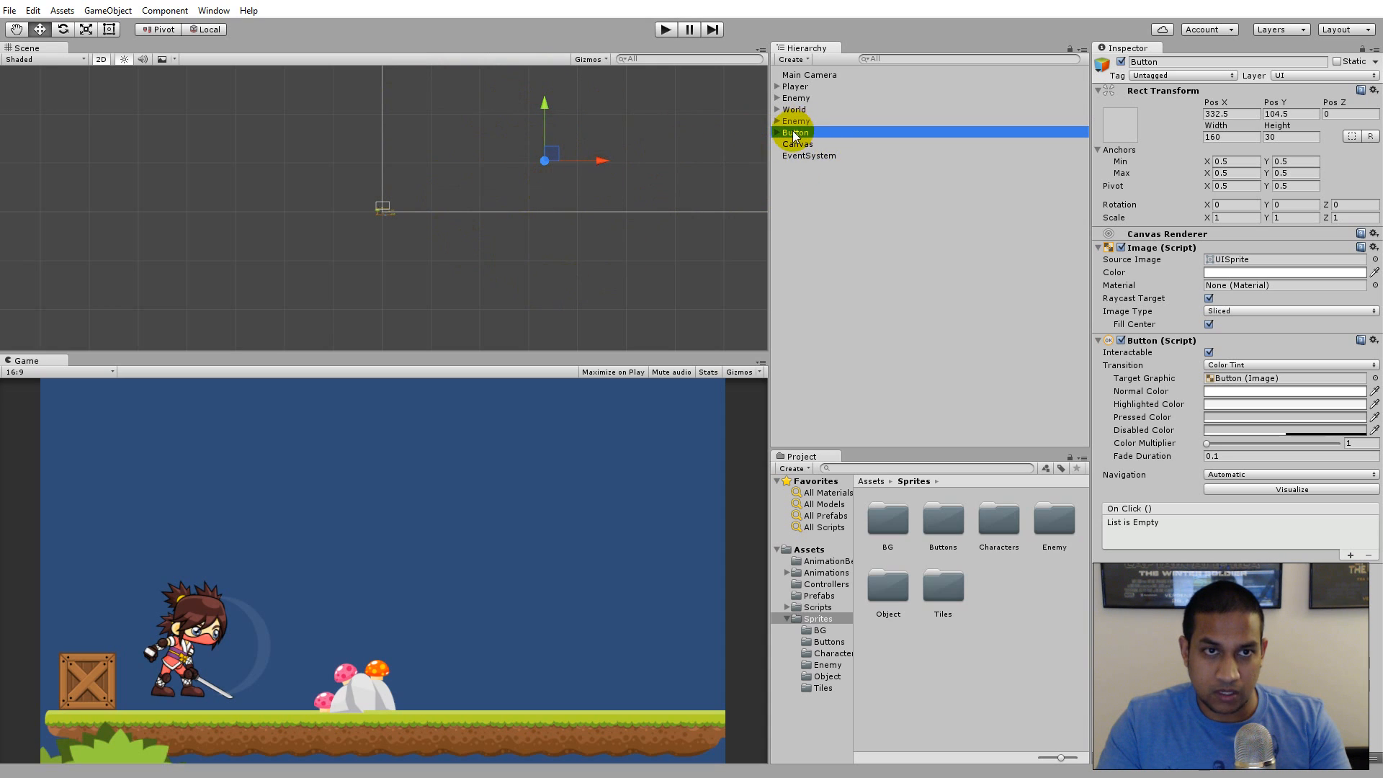
pyautogui.moveTo(792, 133); pyautogui.dragTo(802, 145)
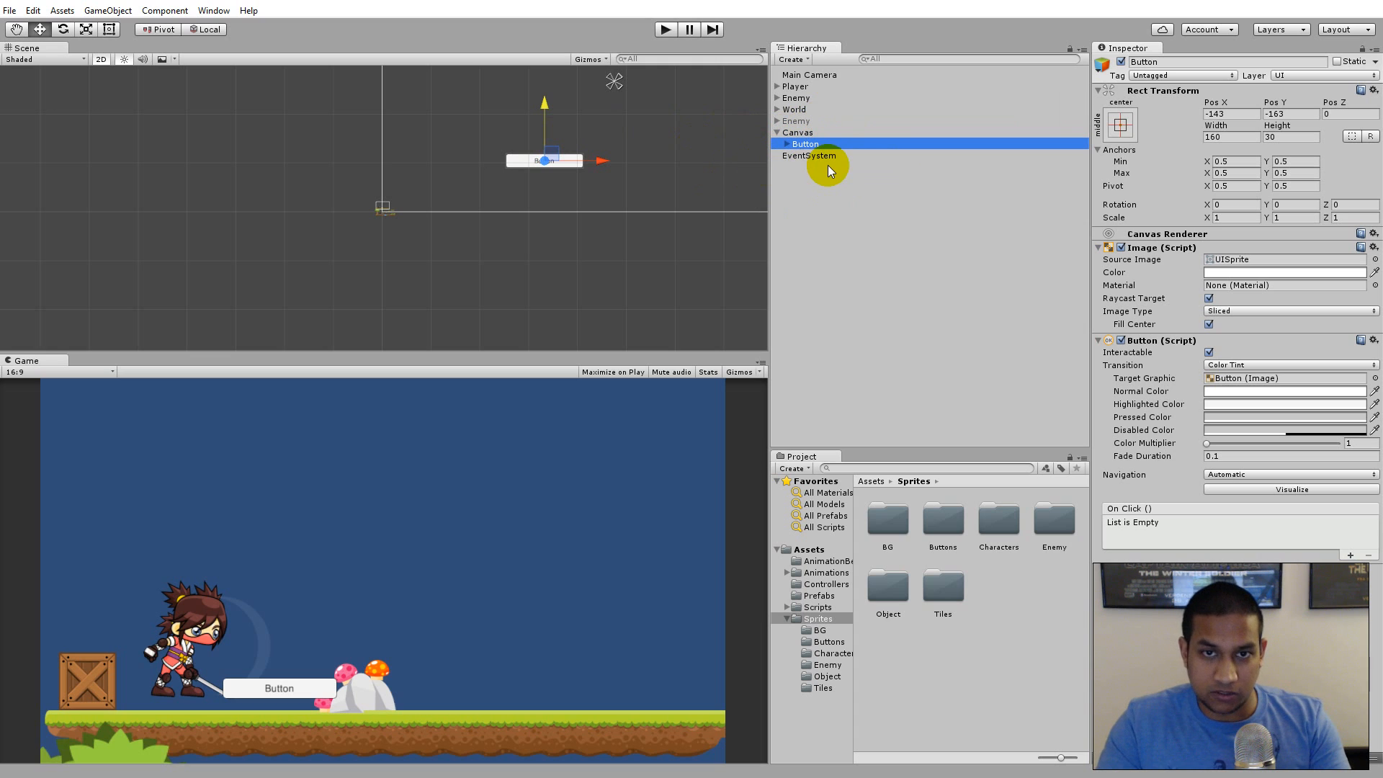
# Assign the Btn_0000_Layer-5 sprite from the Buttons sprites folder as the button's source image
pyautogui.scroll(3, 642, 167)
pyautogui.moveTo(576, 295); pyautogui.dragTo(369, 367, button='middle')
pyautogui.scroll(12, 491, 227)
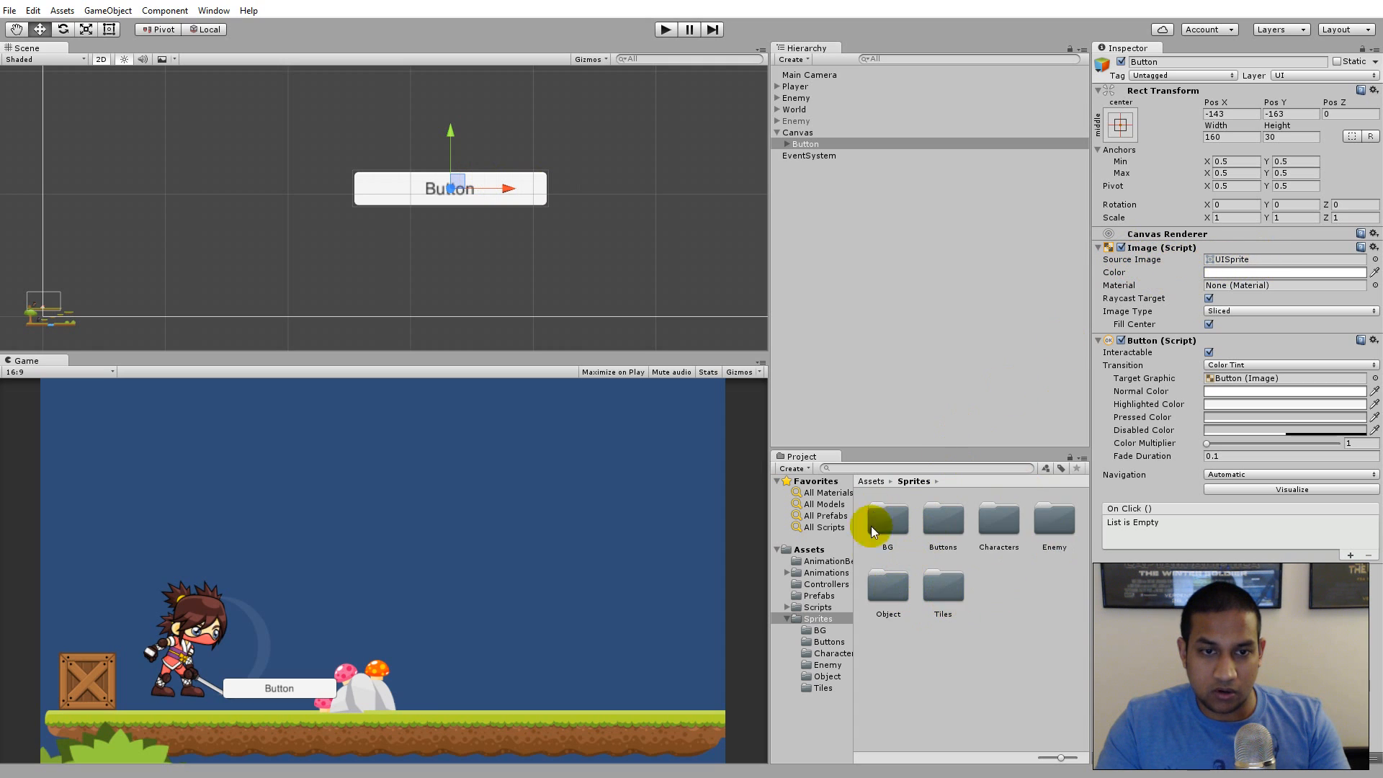
pyautogui.click(939, 529)
pyautogui.doubleClick(939, 529)
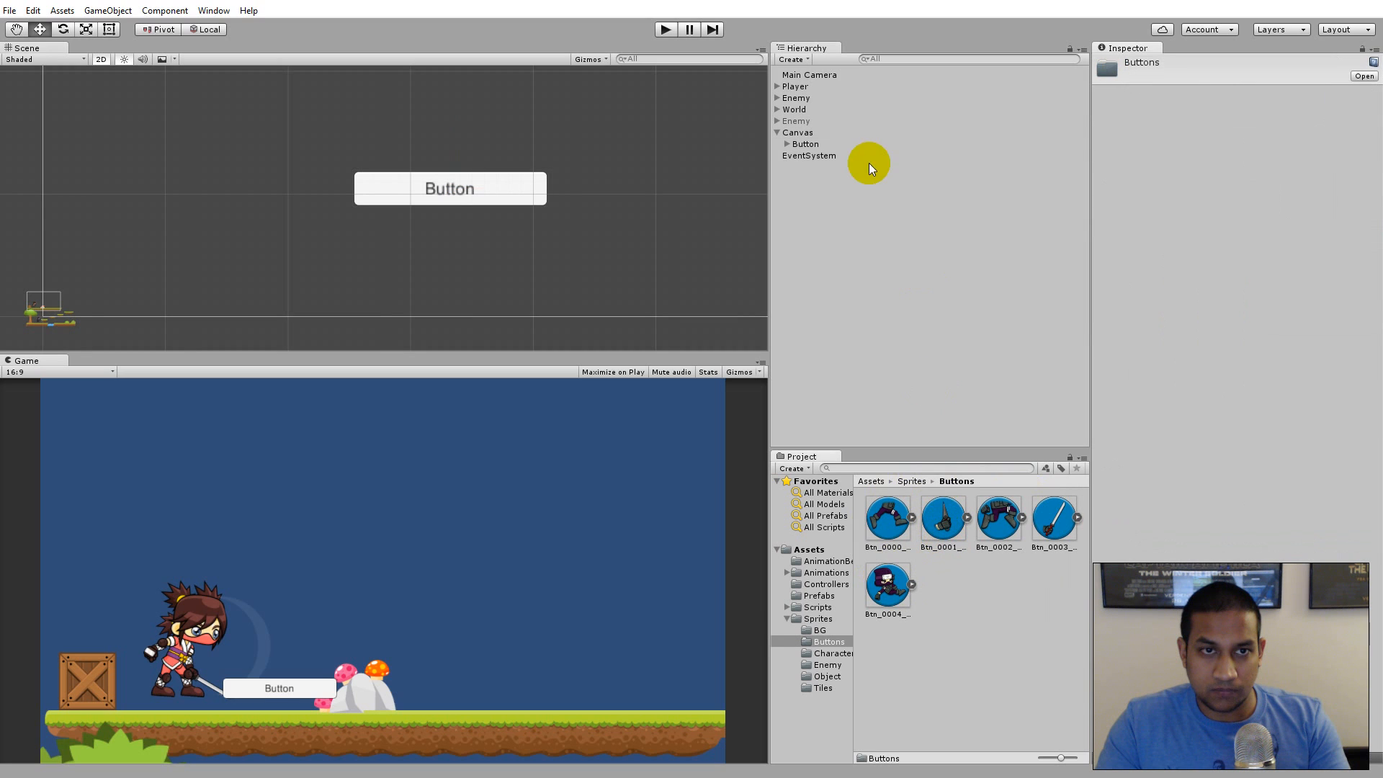
pyautogui.click(805, 144)
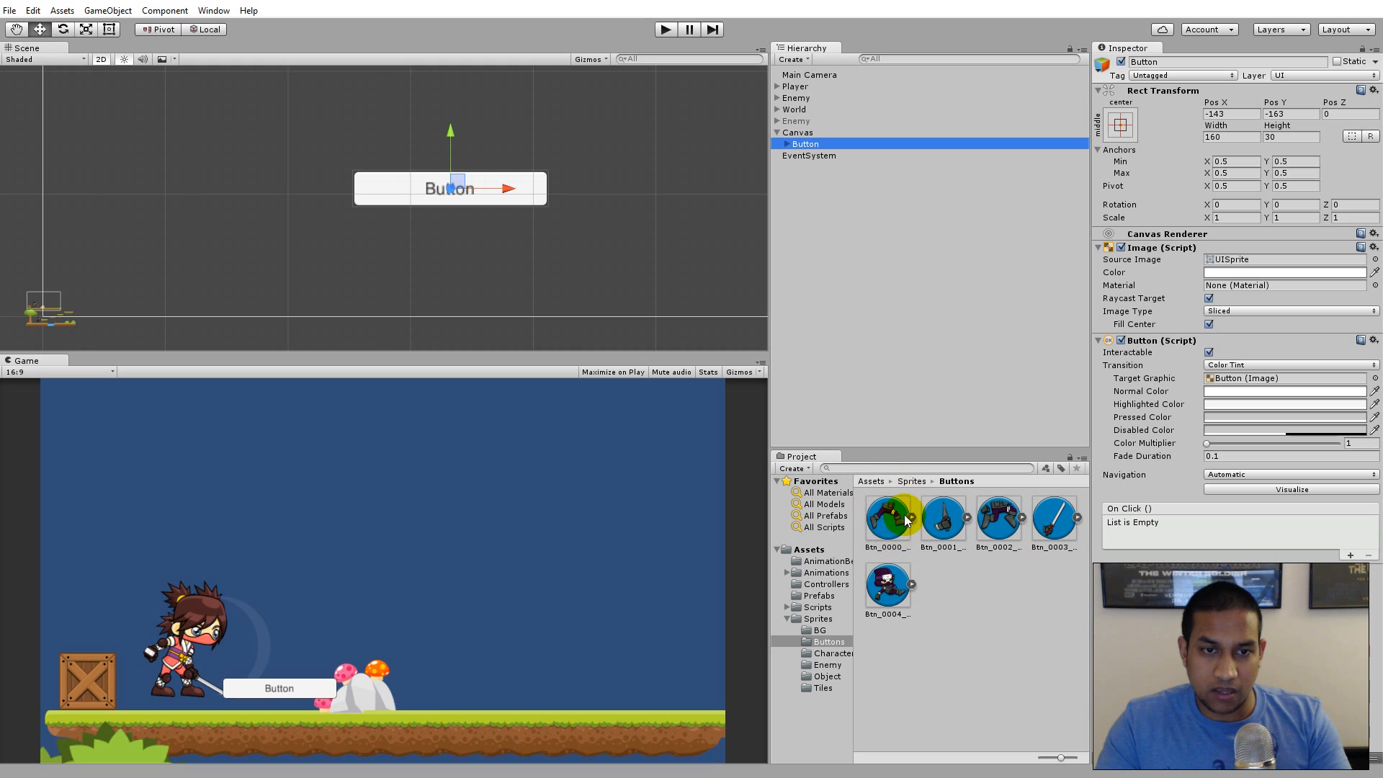
pyautogui.moveTo(888, 532); pyautogui.dragTo(1229, 262)
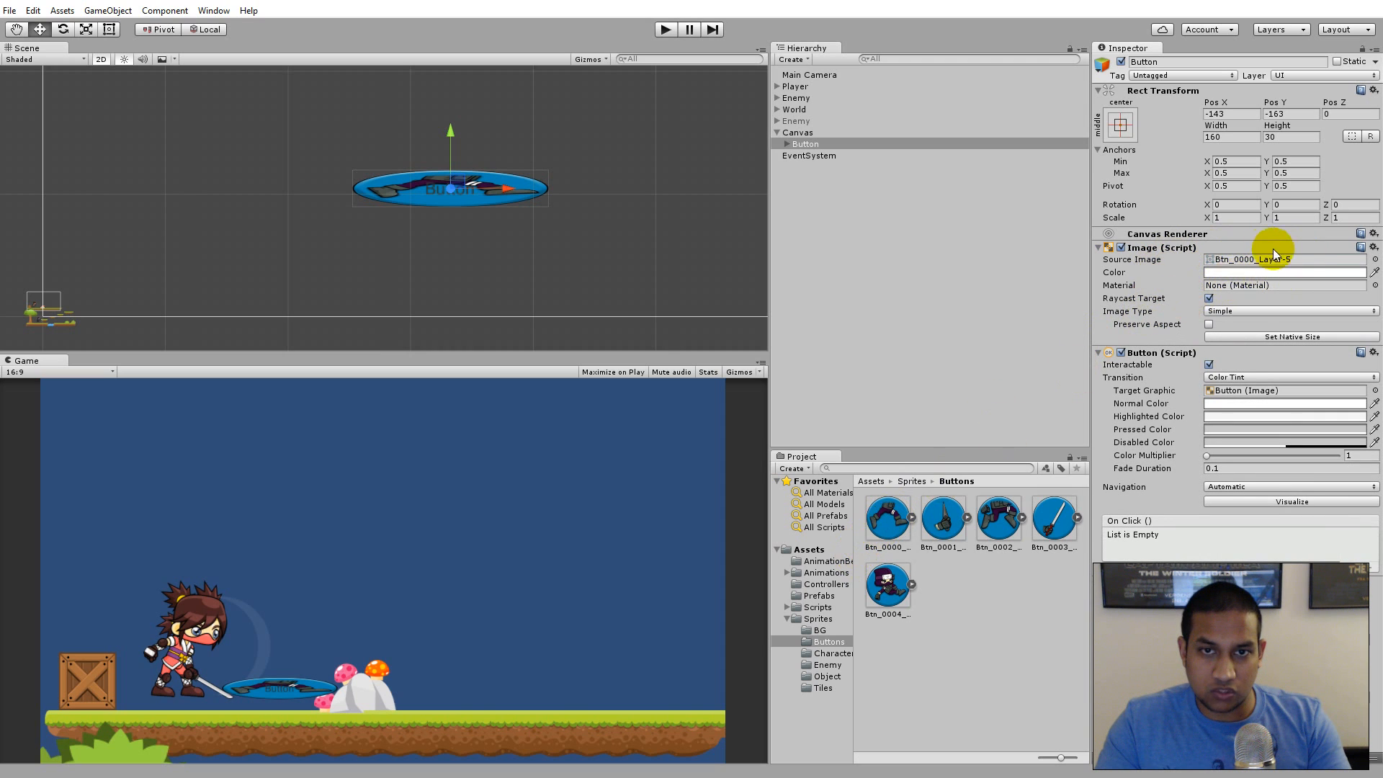
# Check the texture type options in the import settings of the Btn_0000_Layer-5 sprite
pyautogui.click(903, 531)
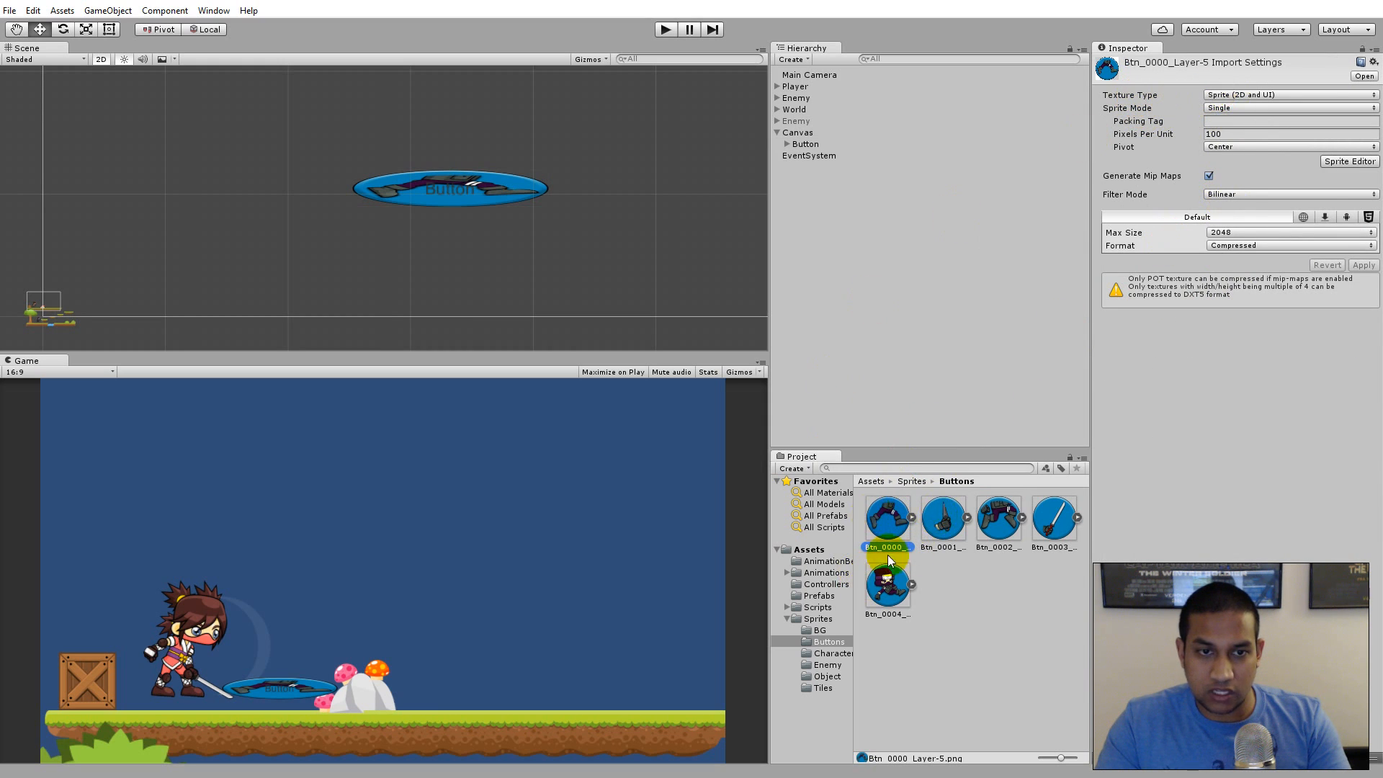
pyautogui.click(1242, 92)
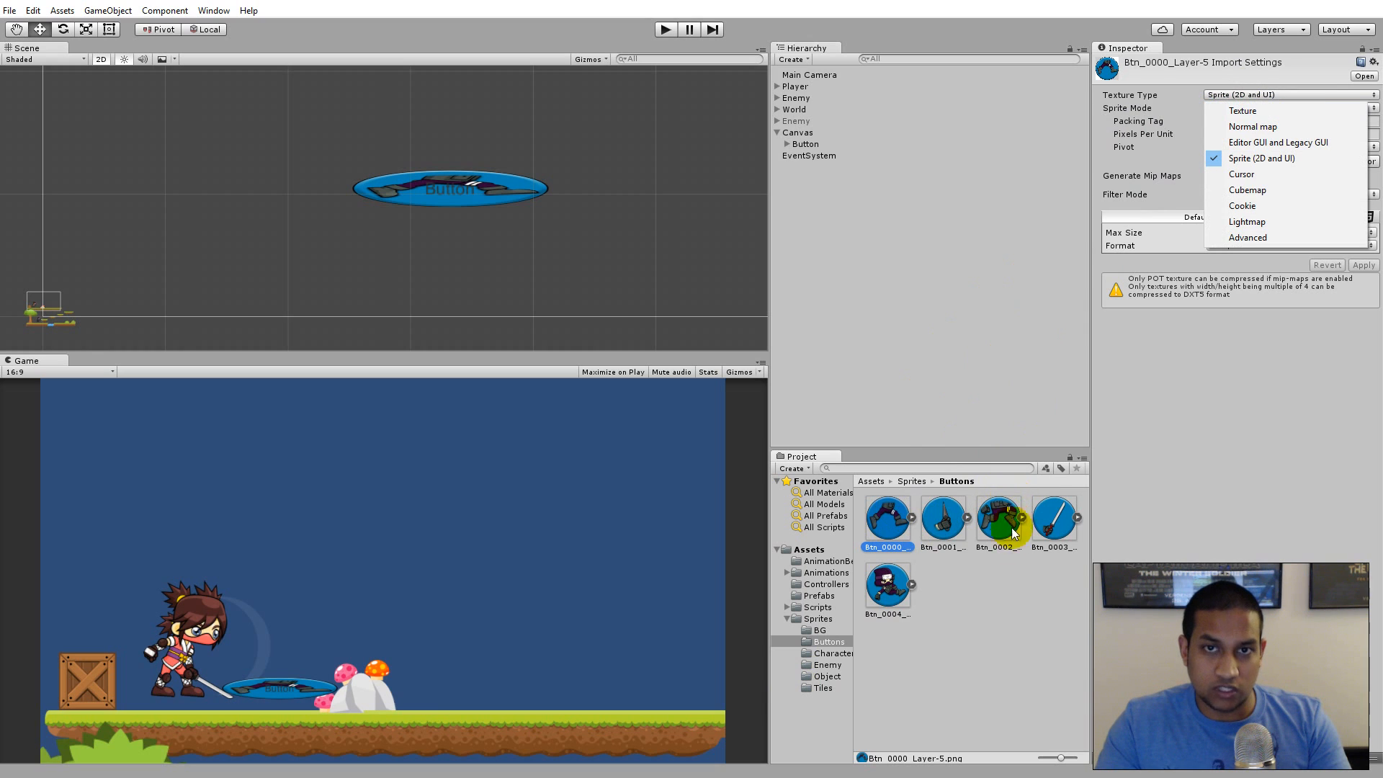
pyautogui.click(897, 537)
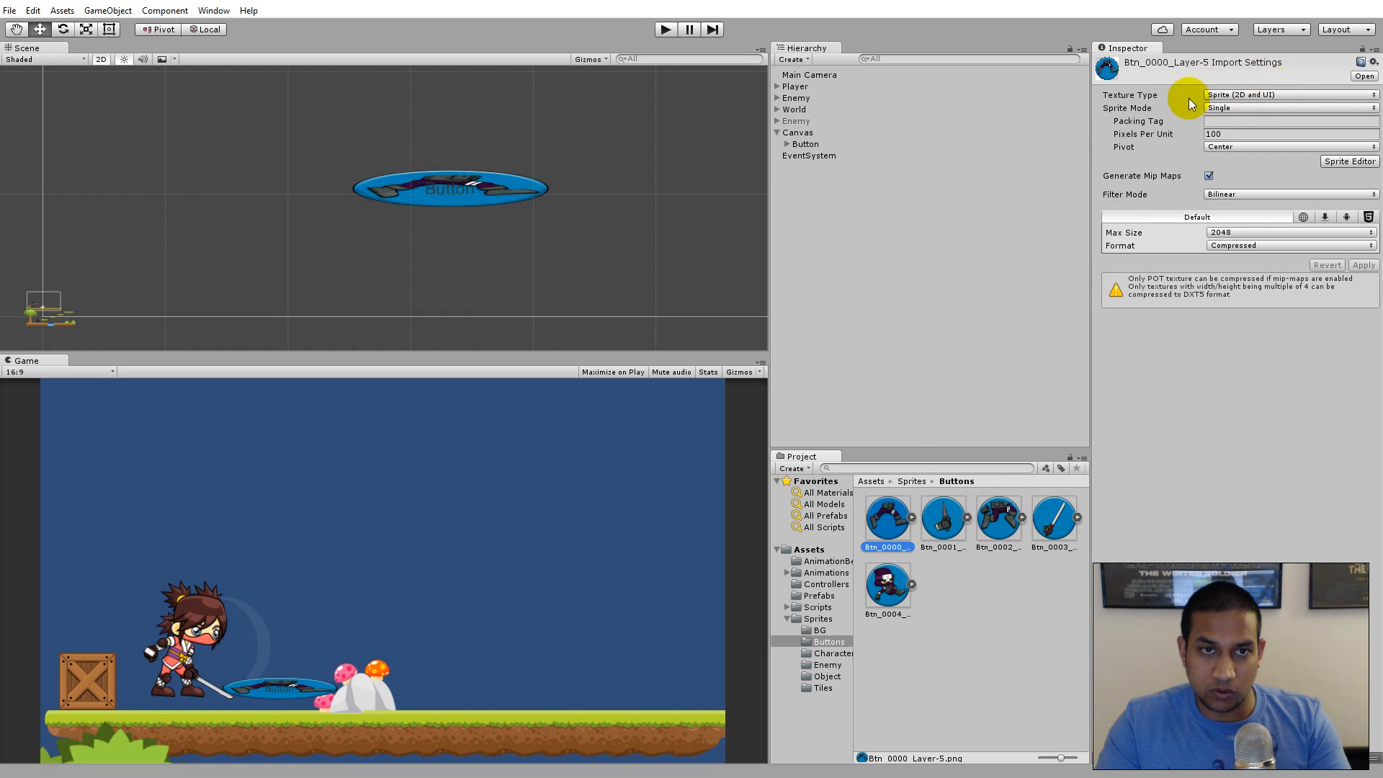
# Set the button's image to its native size
pyautogui.click(809, 144)
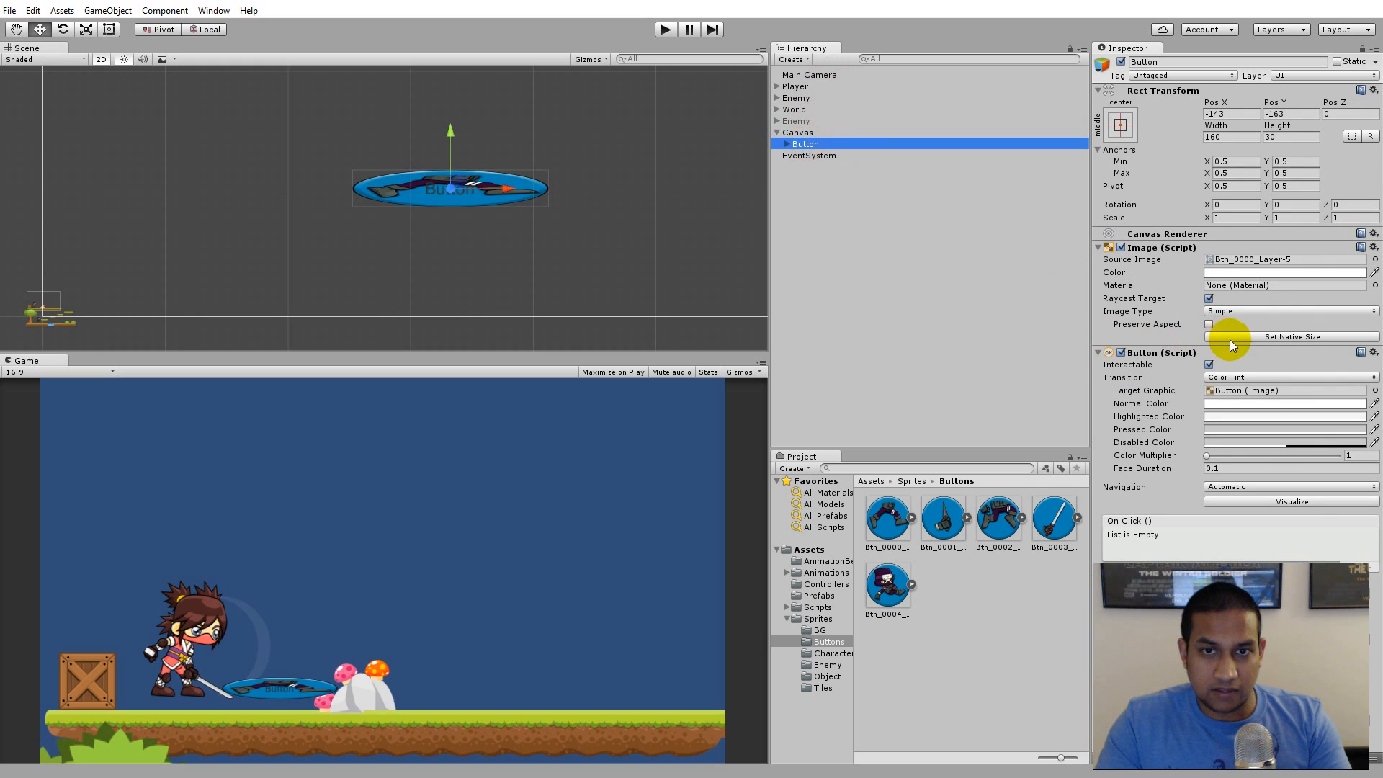
pyautogui.click(1285, 338)
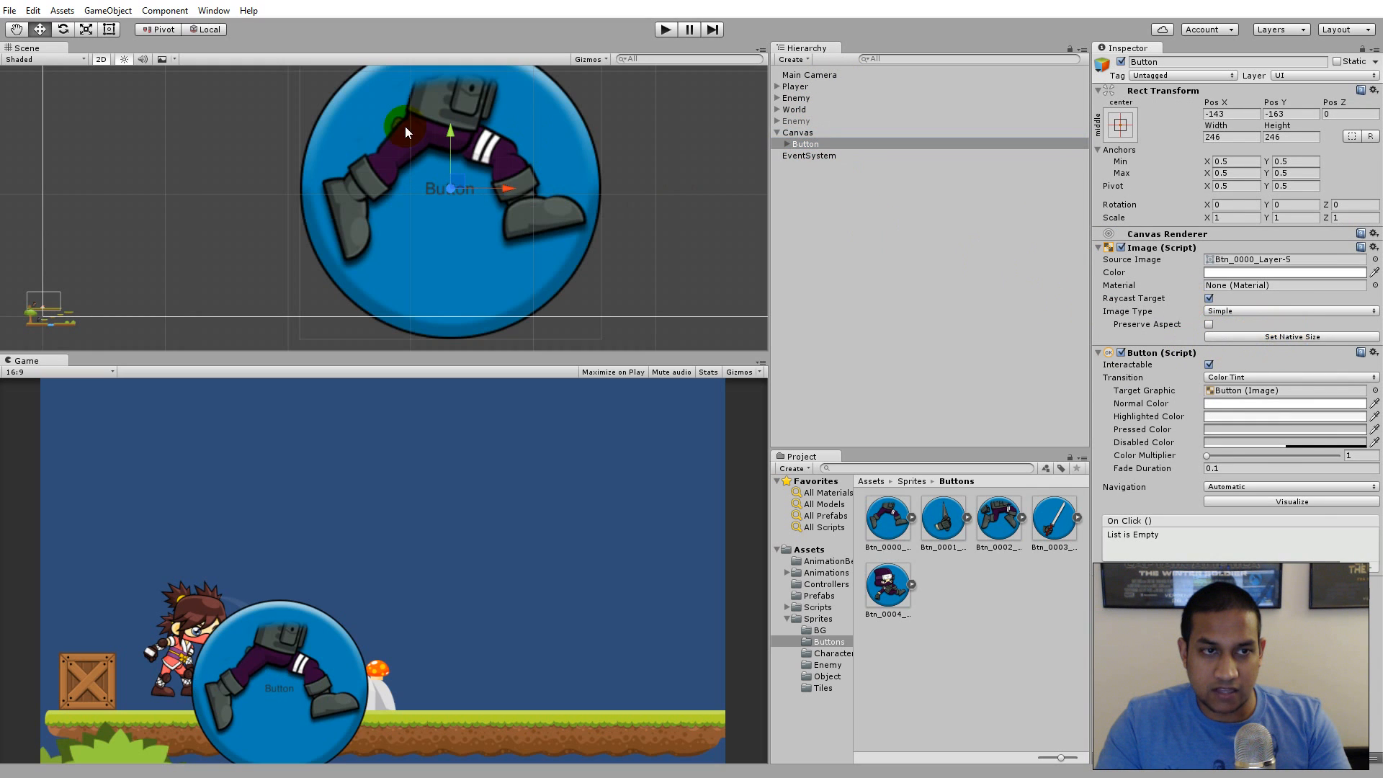
pyautogui.scroll(-1, 375, 106)
pyautogui.scroll(-2, 414, 173)
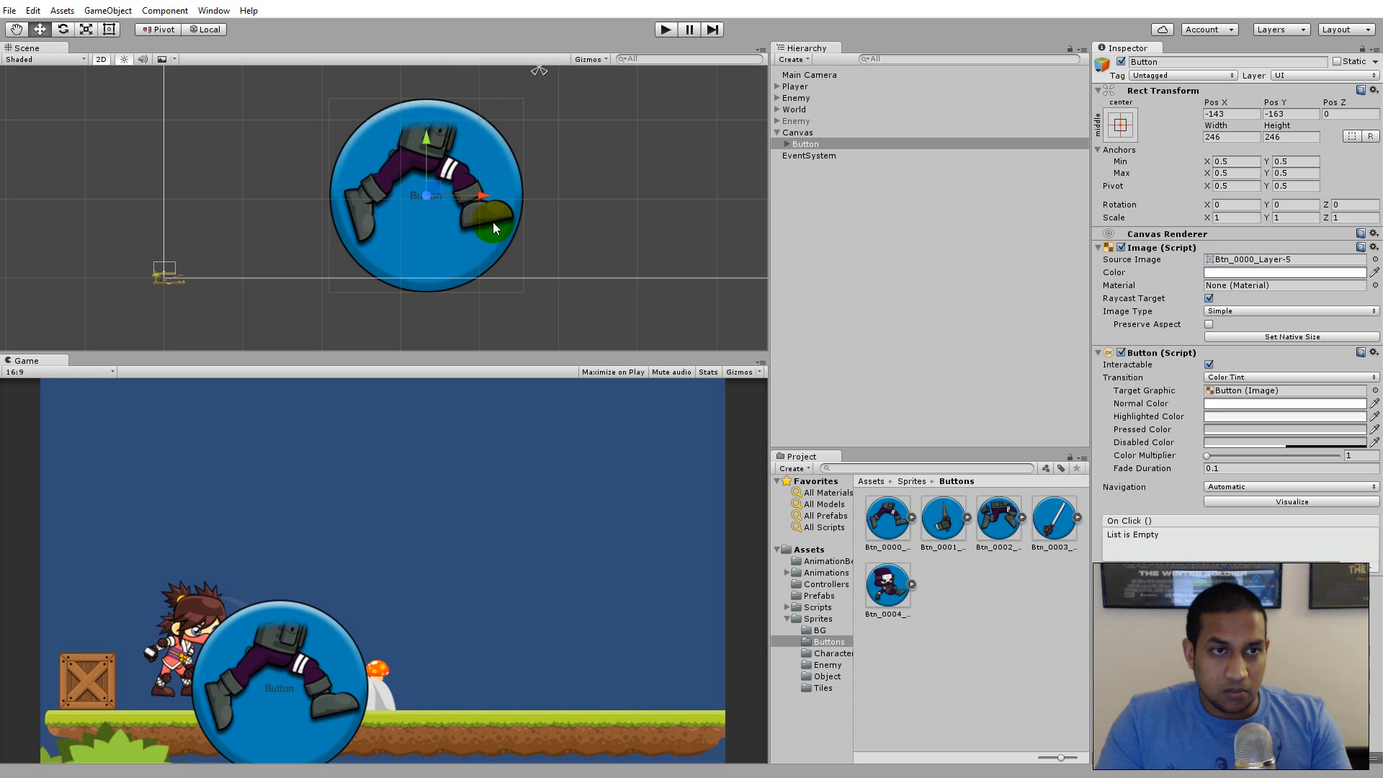
pyautogui.scroll(10, 464, 197)
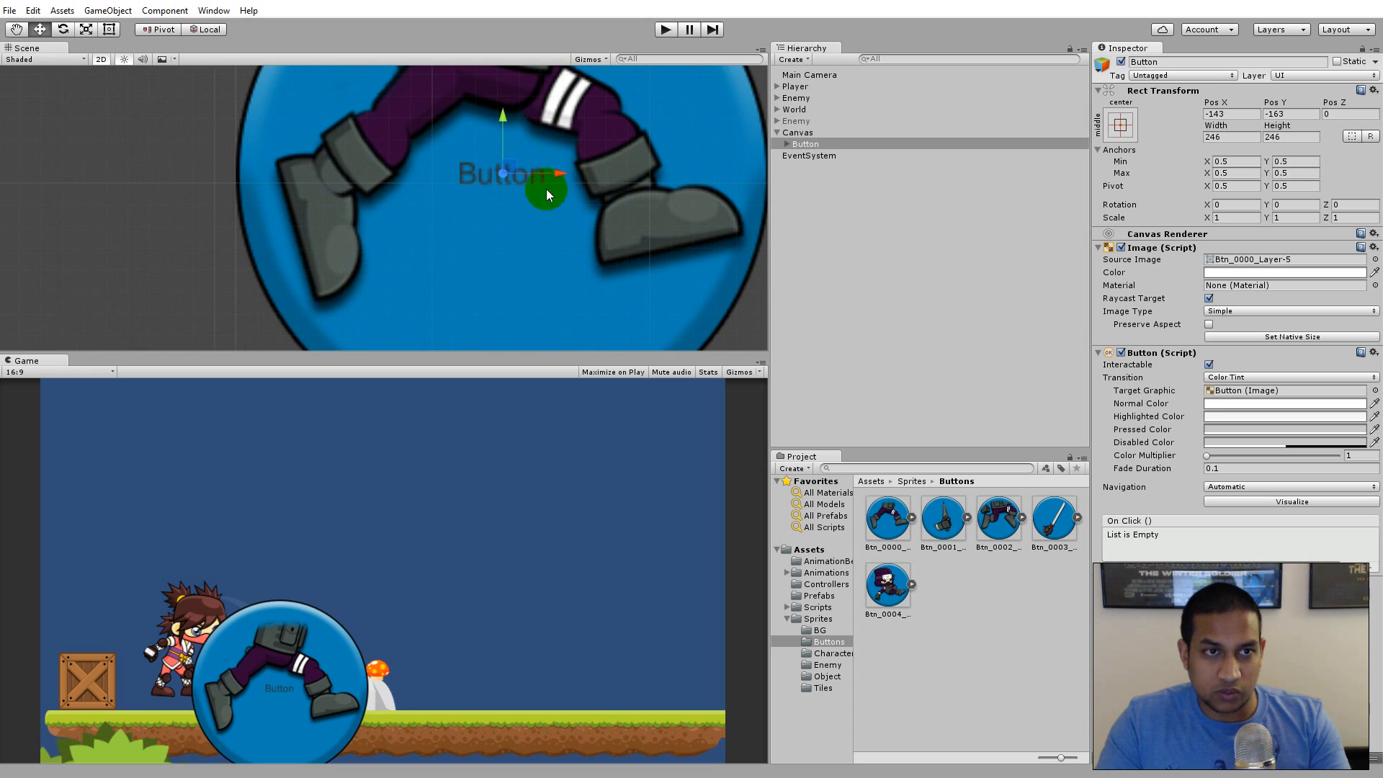
pyautogui.scroll(-8, 543, 176)
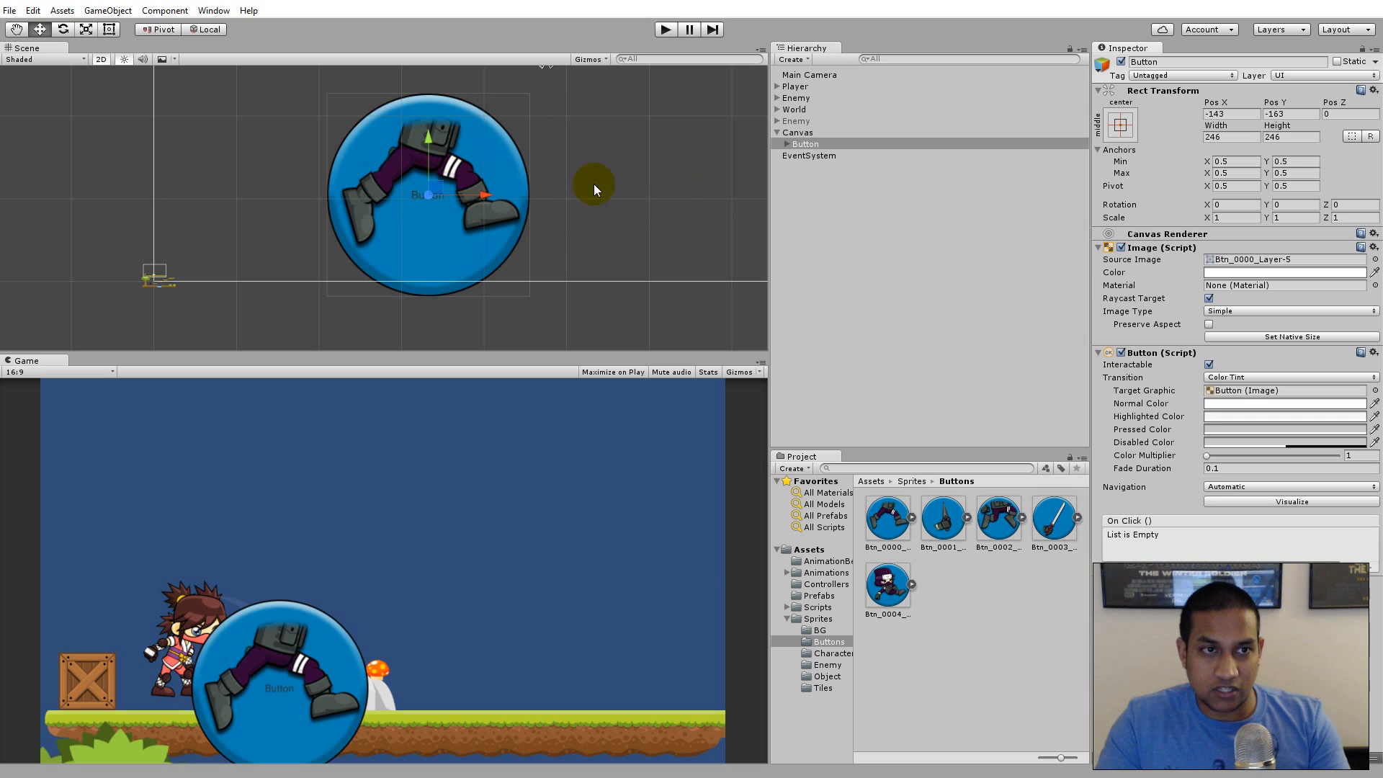
# Delete the Text child object of the button
pyautogui.click(784, 144)
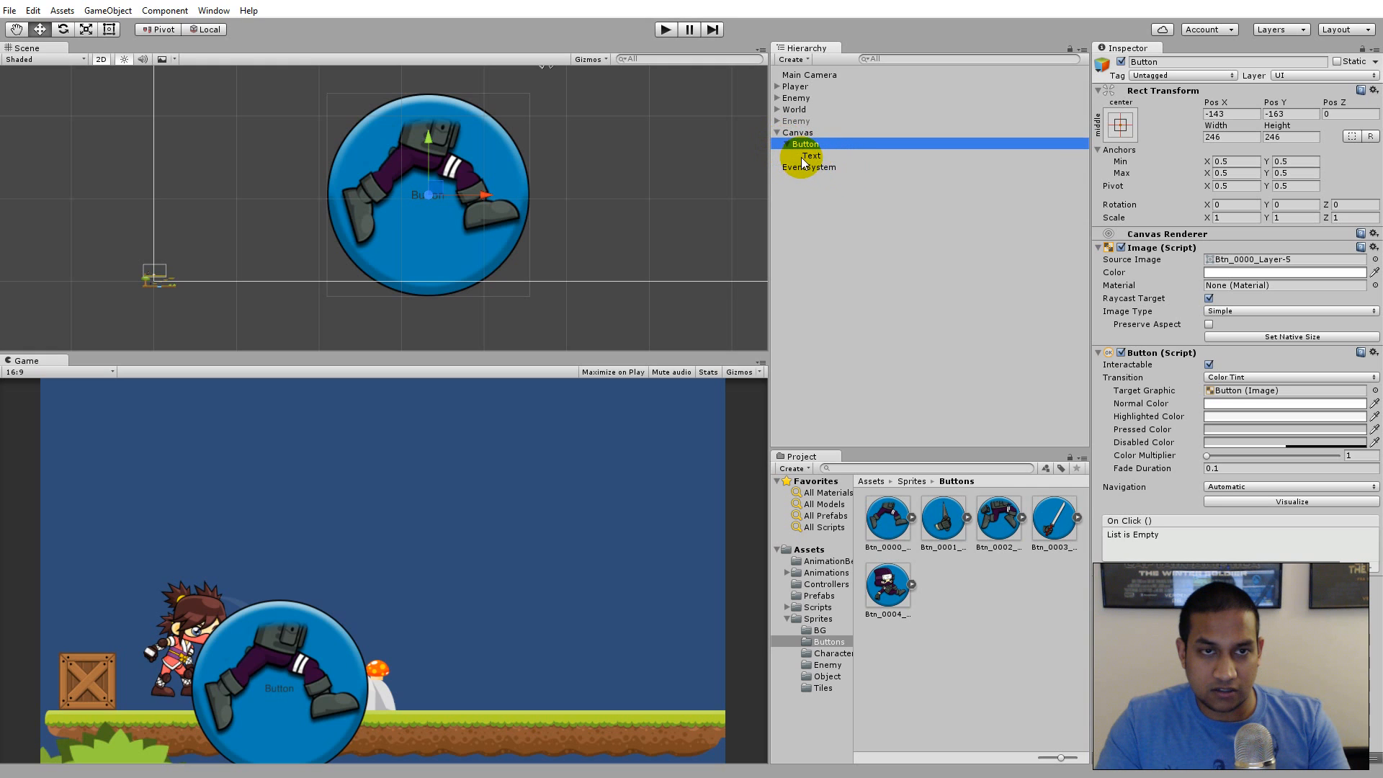
pyautogui.click(810, 166)
pyautogui.click(820, 155)
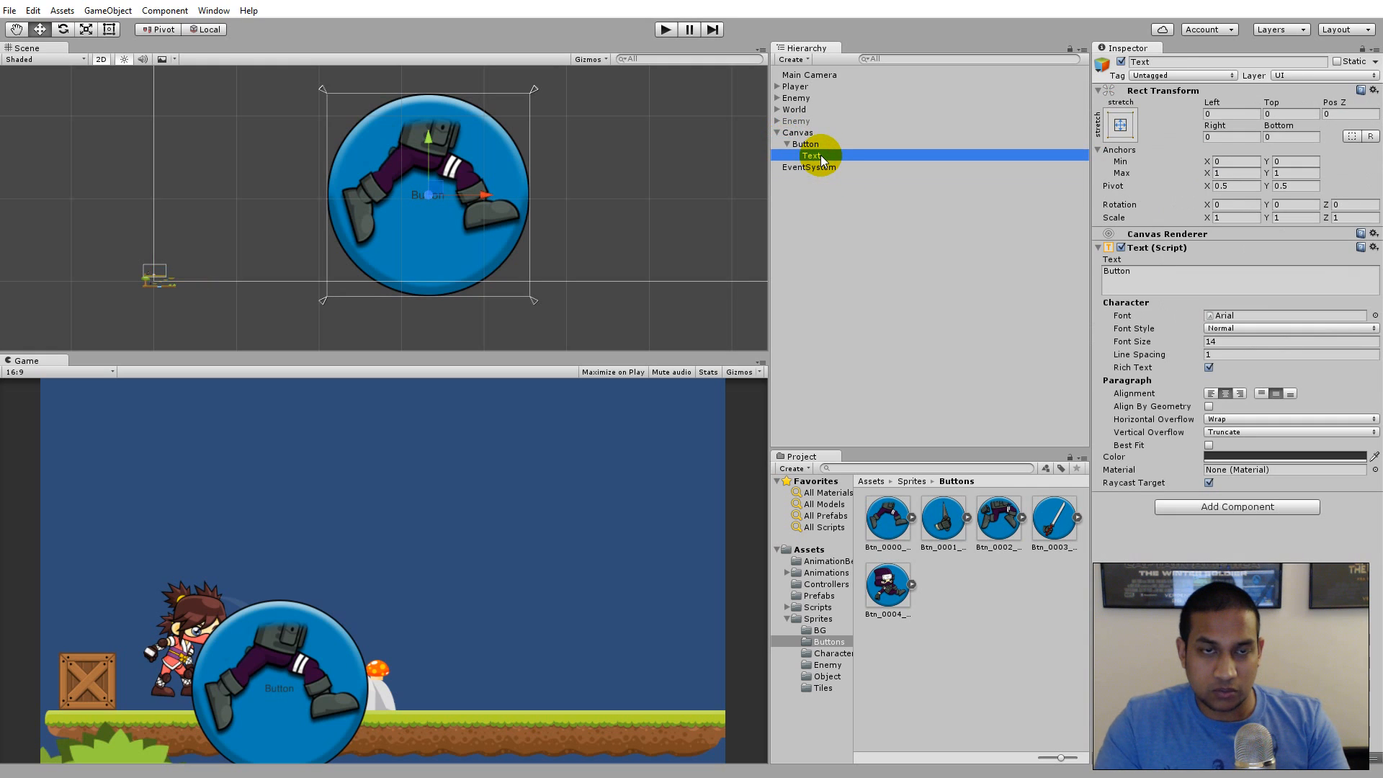
pyautogui.press('Delete')
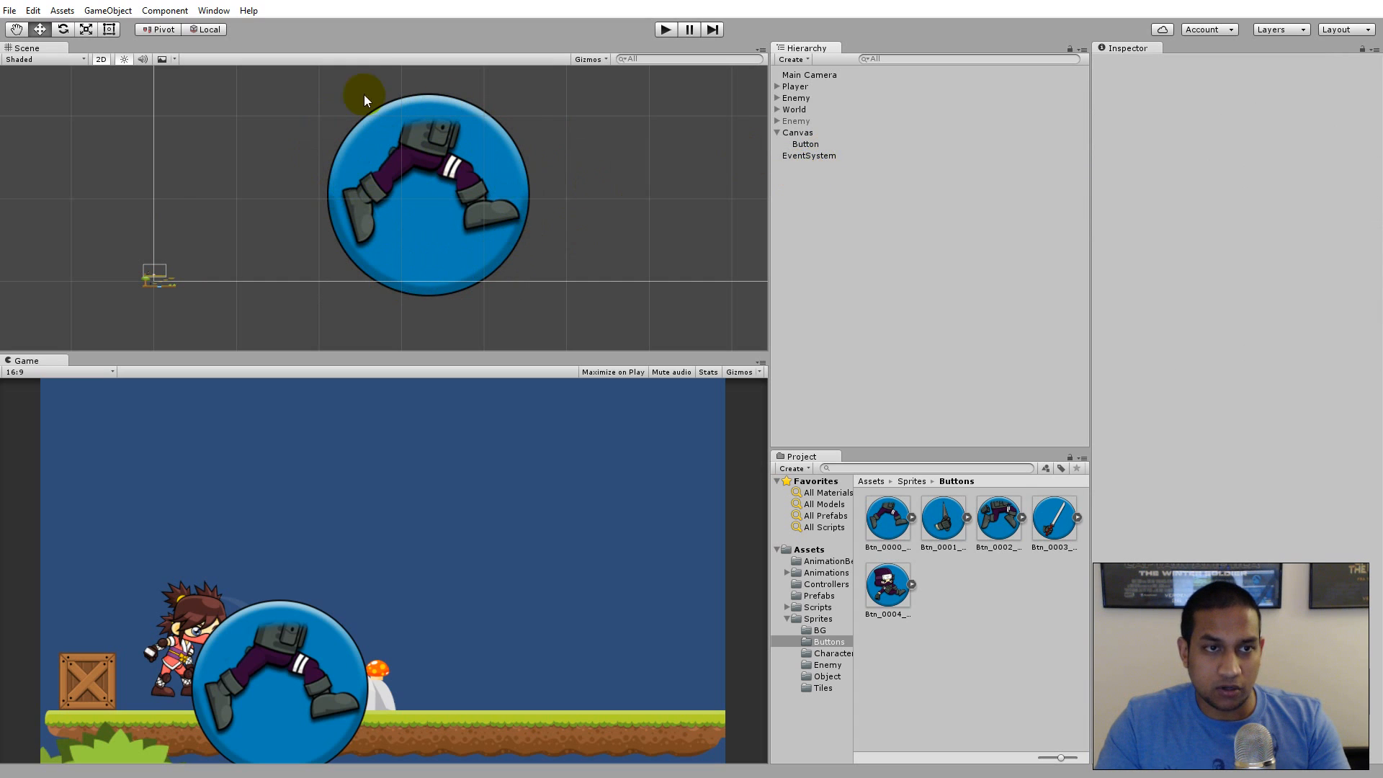
# Move the button in the scene to about X -257, Y -120
pyautogui.scroll(-2, 615, 186)
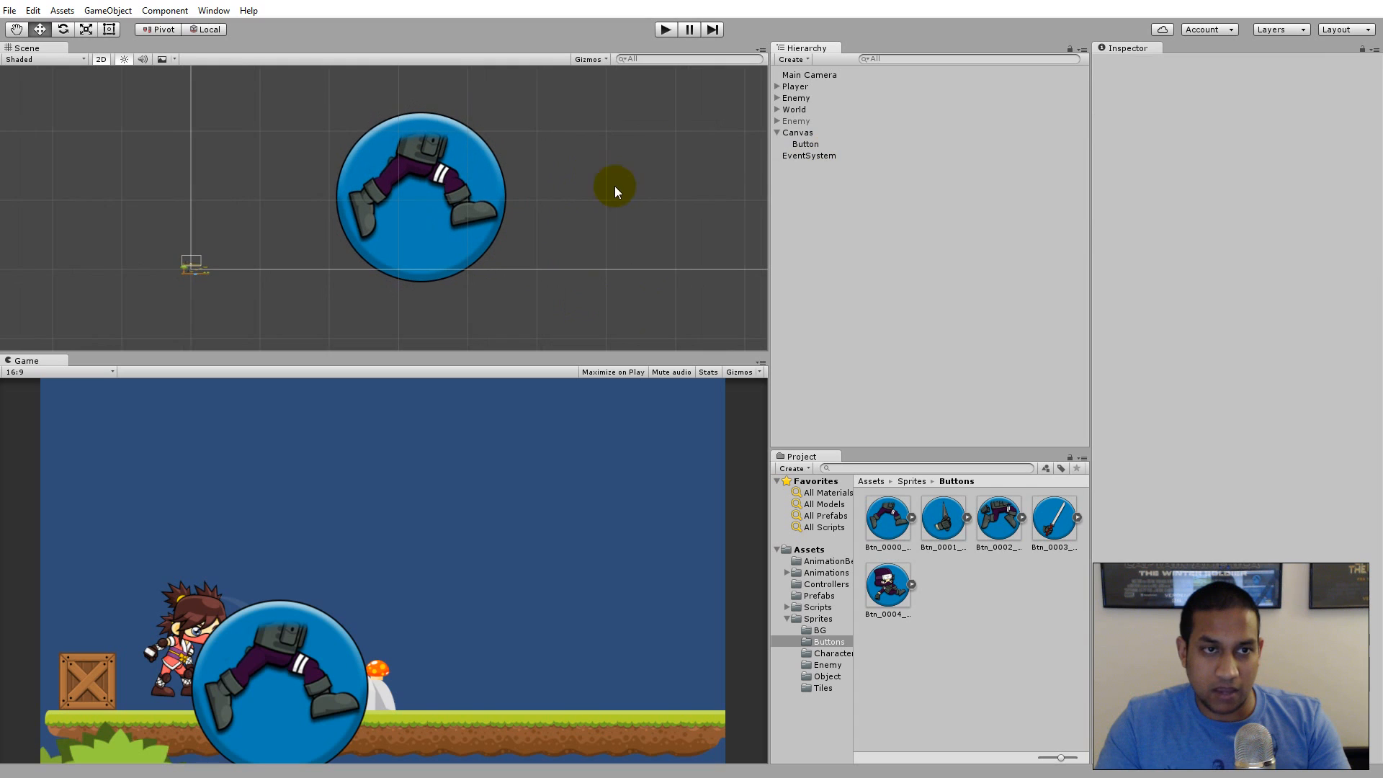
pyautogui.click(808, 145)
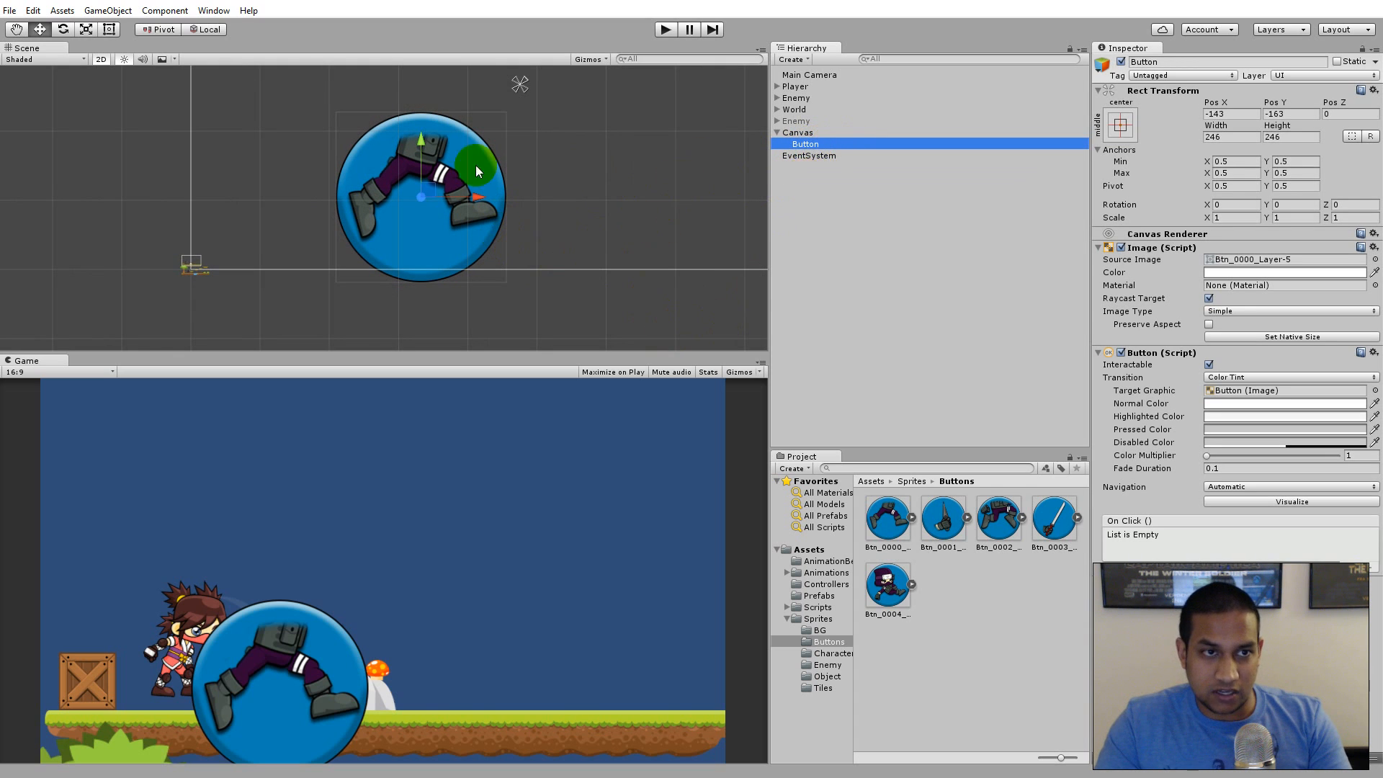
pyautogui.moveTo(479, 204); pyautogui.dragTo(402, 196)
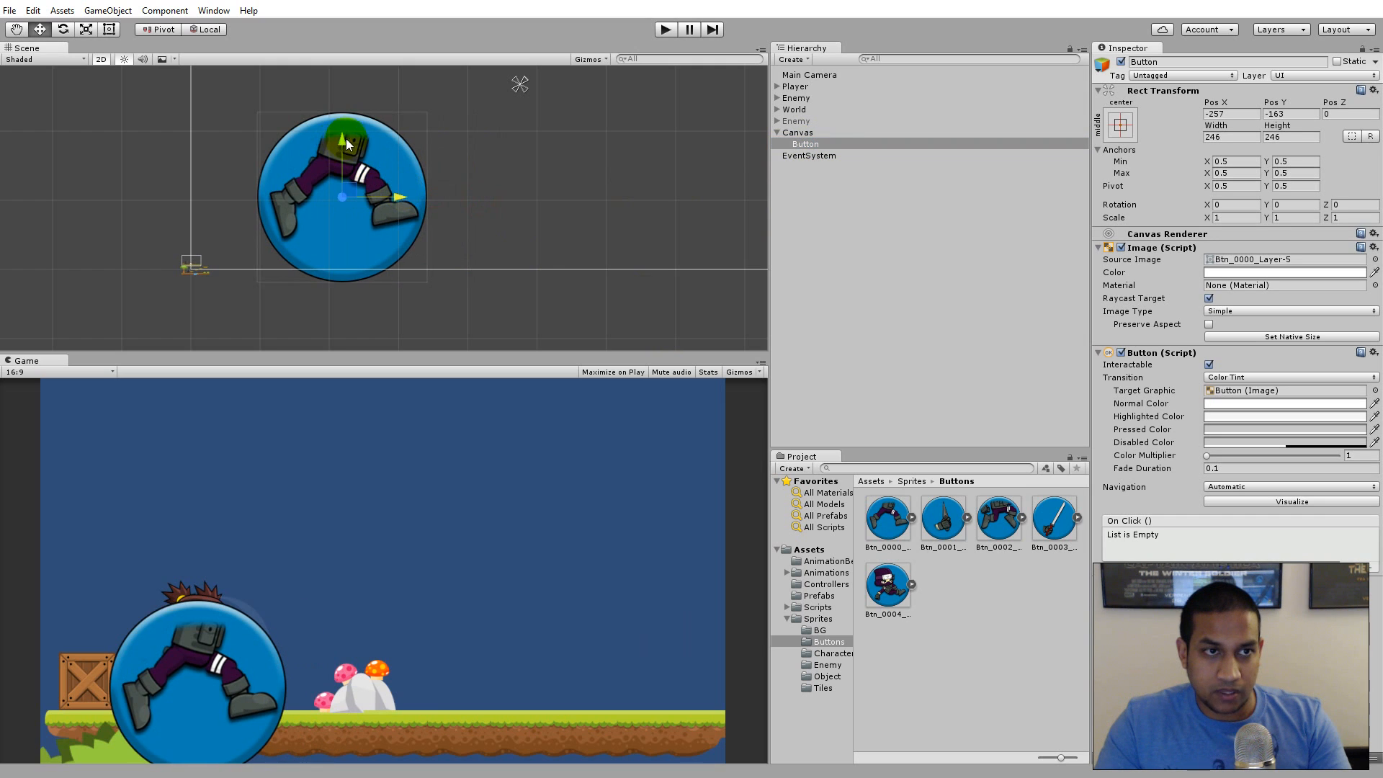
pyautogui.moveTo(346, 139); pyautogui.dragTo(343, 109)
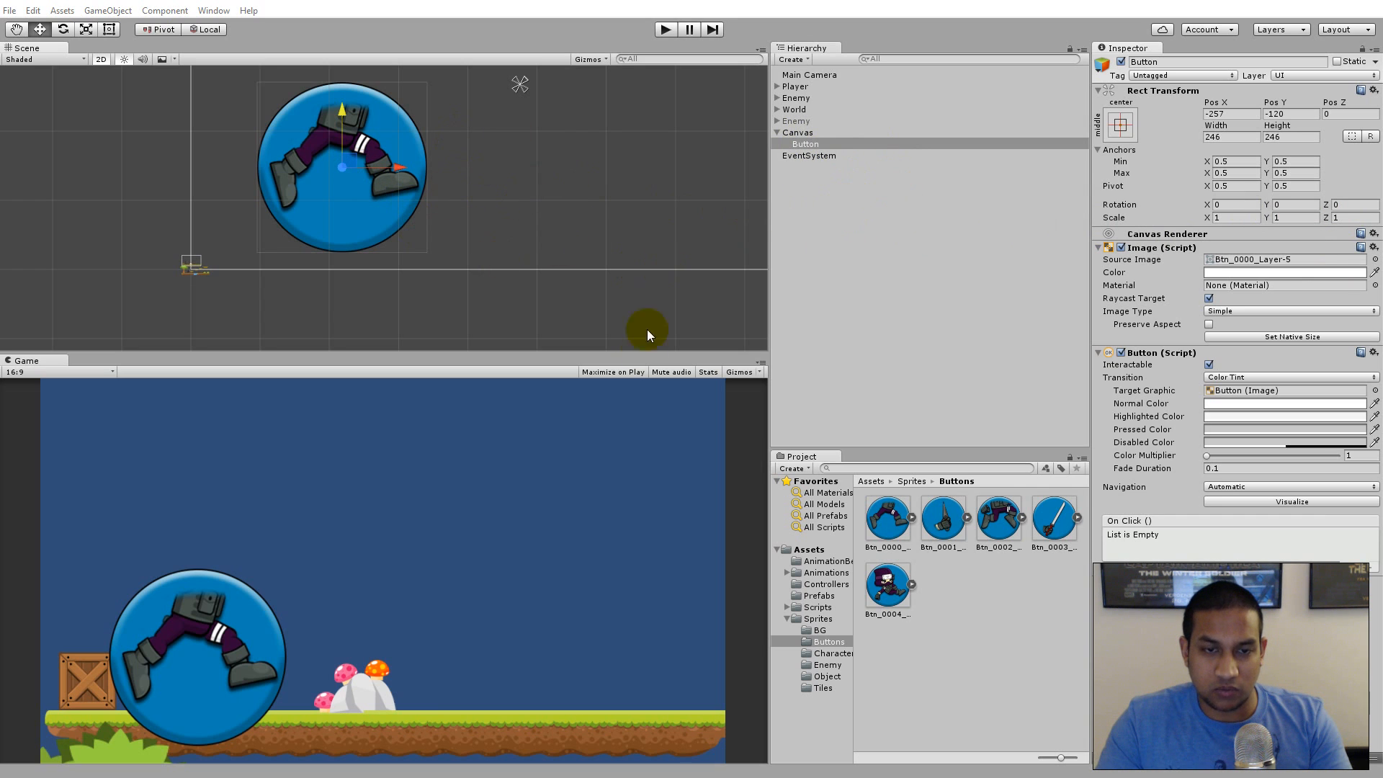
# Duplicate the button twice and place the copies in a row beside it, at about X 22 and X 318
pyautogui.rightClick(828, 144)
pyautogui.click(829, 144)
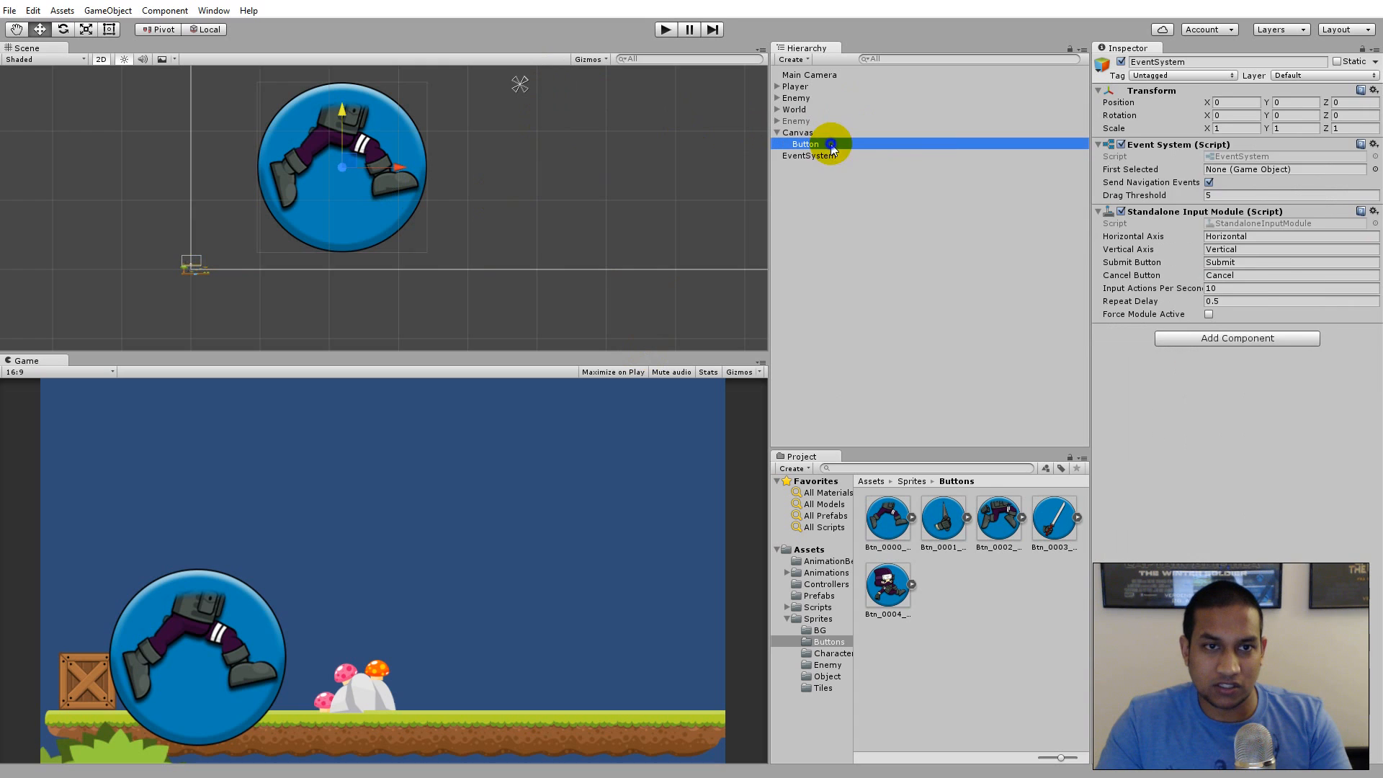
pyautogui.rightClick(830, 144)
pyautogui.click(897, 203)
pyautogui.moveTo(404, 169); pyautogui.dragTo(595, 172)
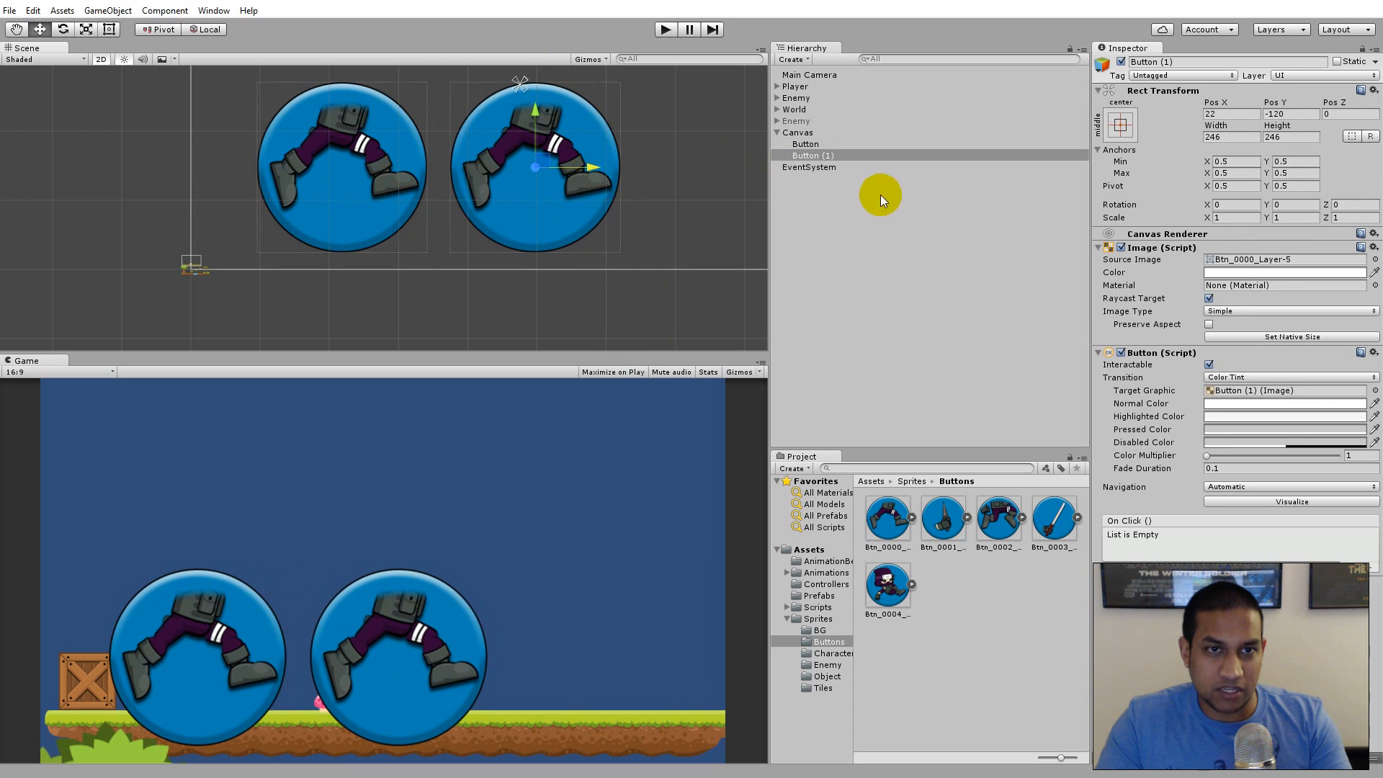
pyautogui.rightClick(863, 156)
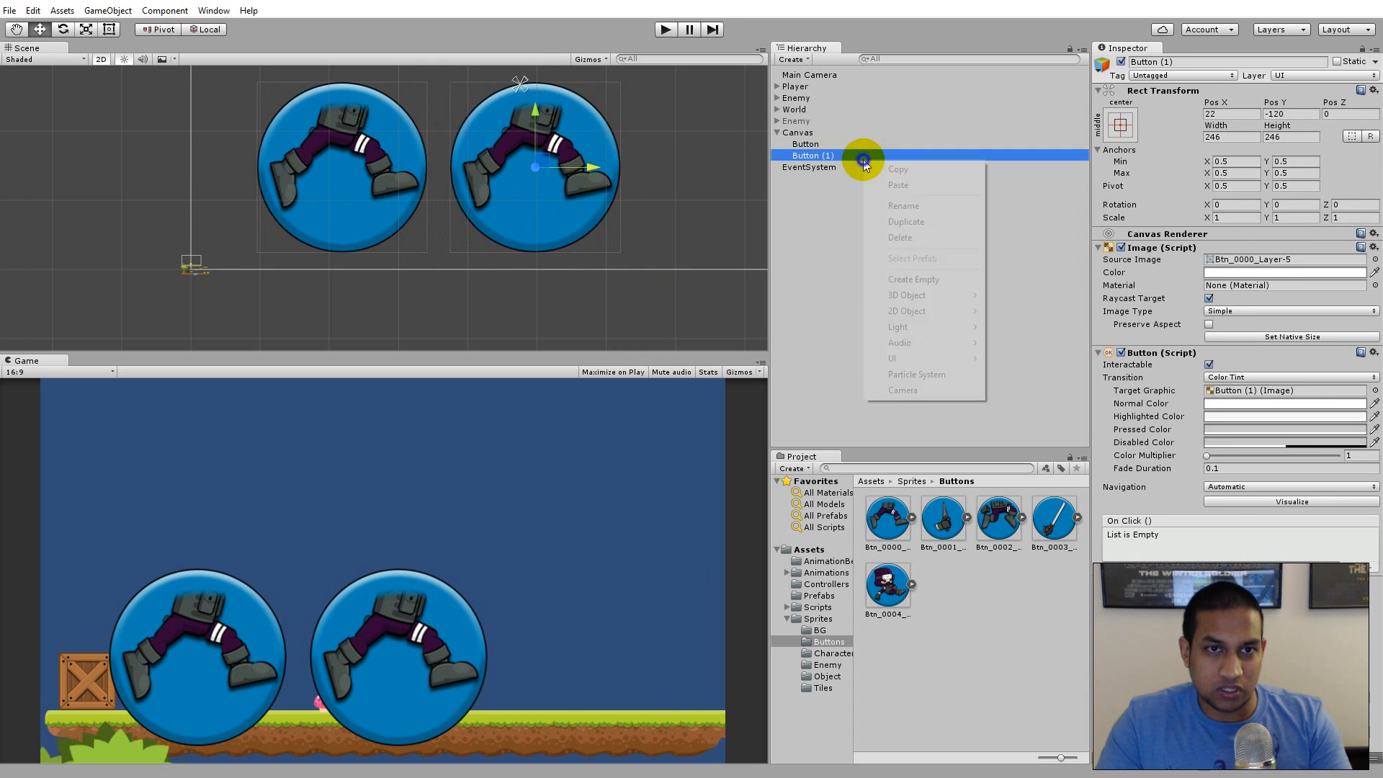
pyautogui.click(937, 222)
pyautogui.moveTo(599, 162); pyautogui.dragTo(804, 162)
pyautogui.moveTo(742, 107)
pyautogui.mouseDown()
pyautogui.moveTo(737, 85)
pyautogui.moveTo(737, 120)
pyautogui.moveTo(736, 106)
pyautogui.mouseUp()
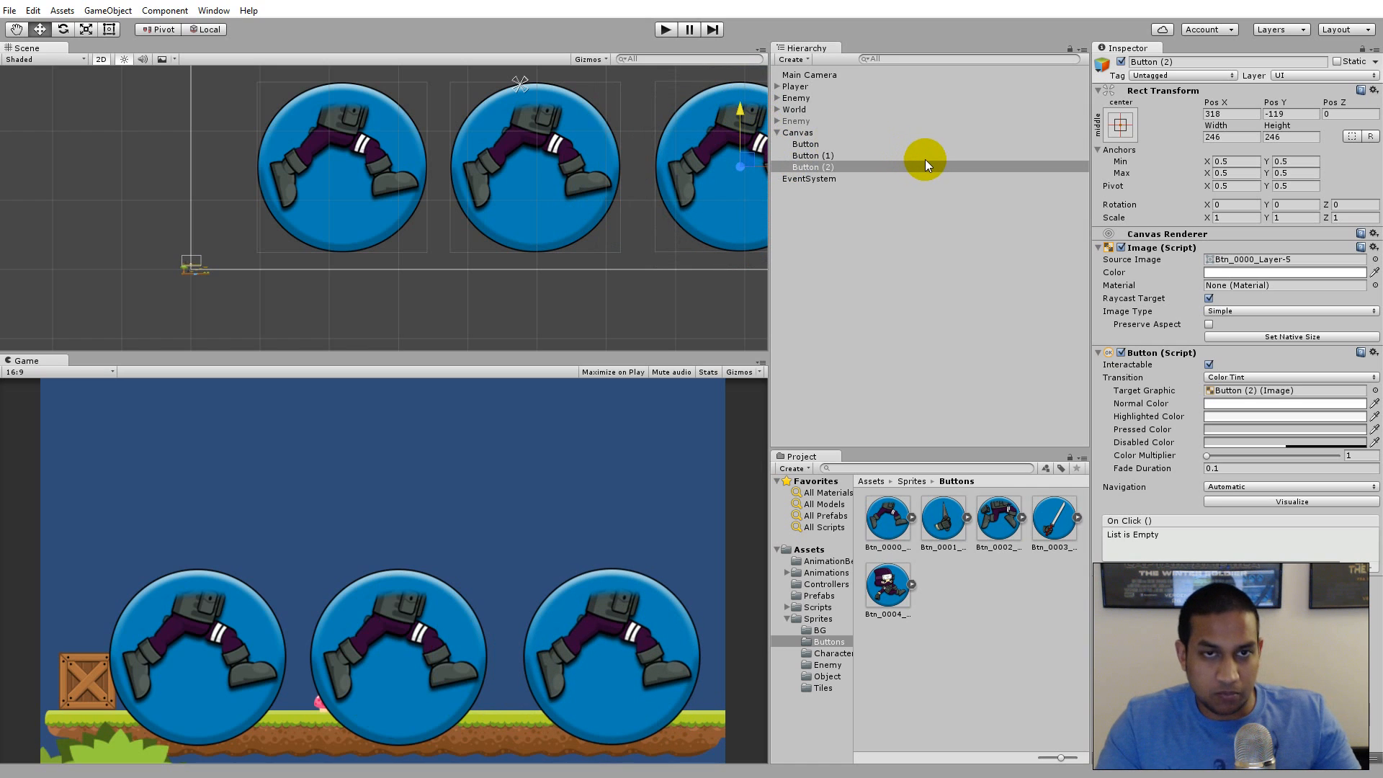
# Undo the duplicated buttons and their moves, and select the original button
pyautogui.hotkey('ctrl', 'z')
pyautogui.hotkey('ctrl', 'z')
pyautogui.hotkey('ctrl', 'z')
pyautogui.hotkey('ctrl', 'z')
pyautogui.hotkey('ctrl', 'z')
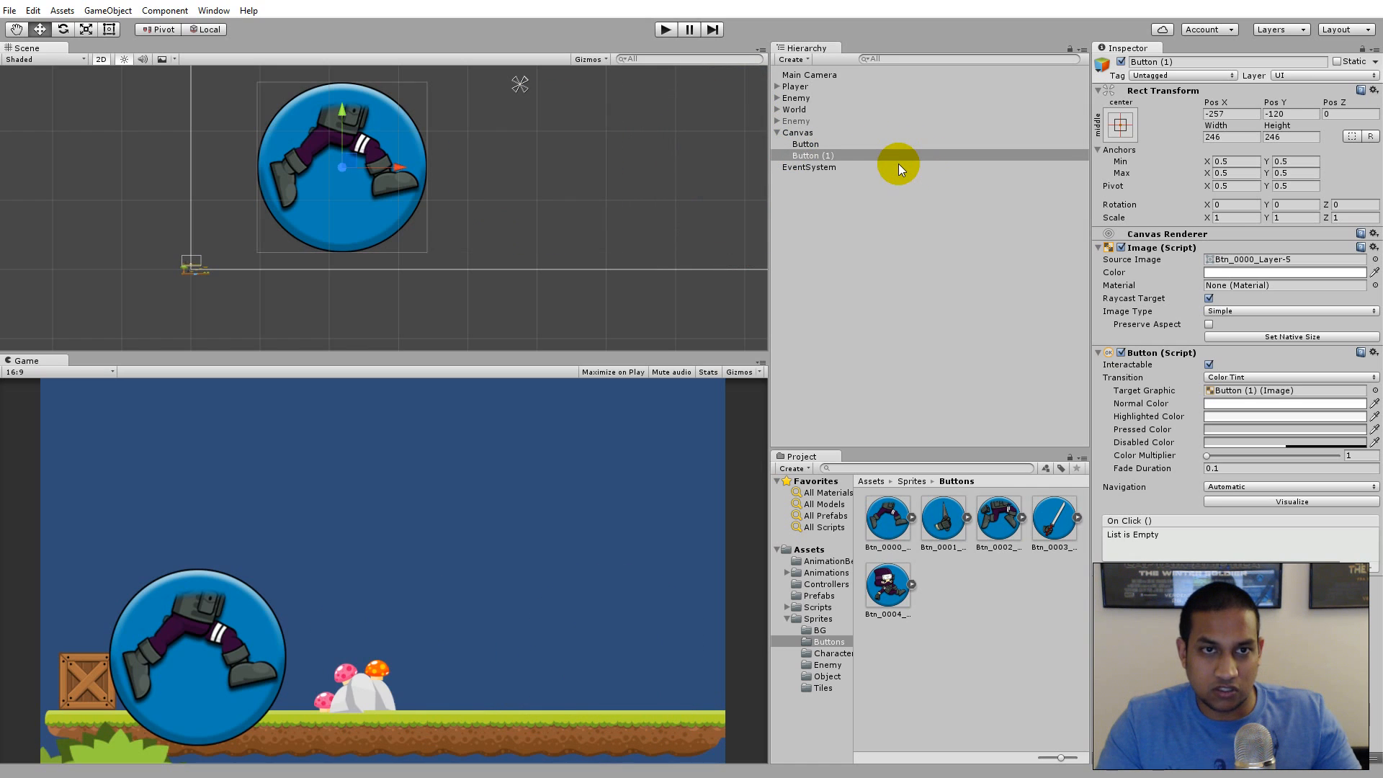
pyautogui.click(805, 143)
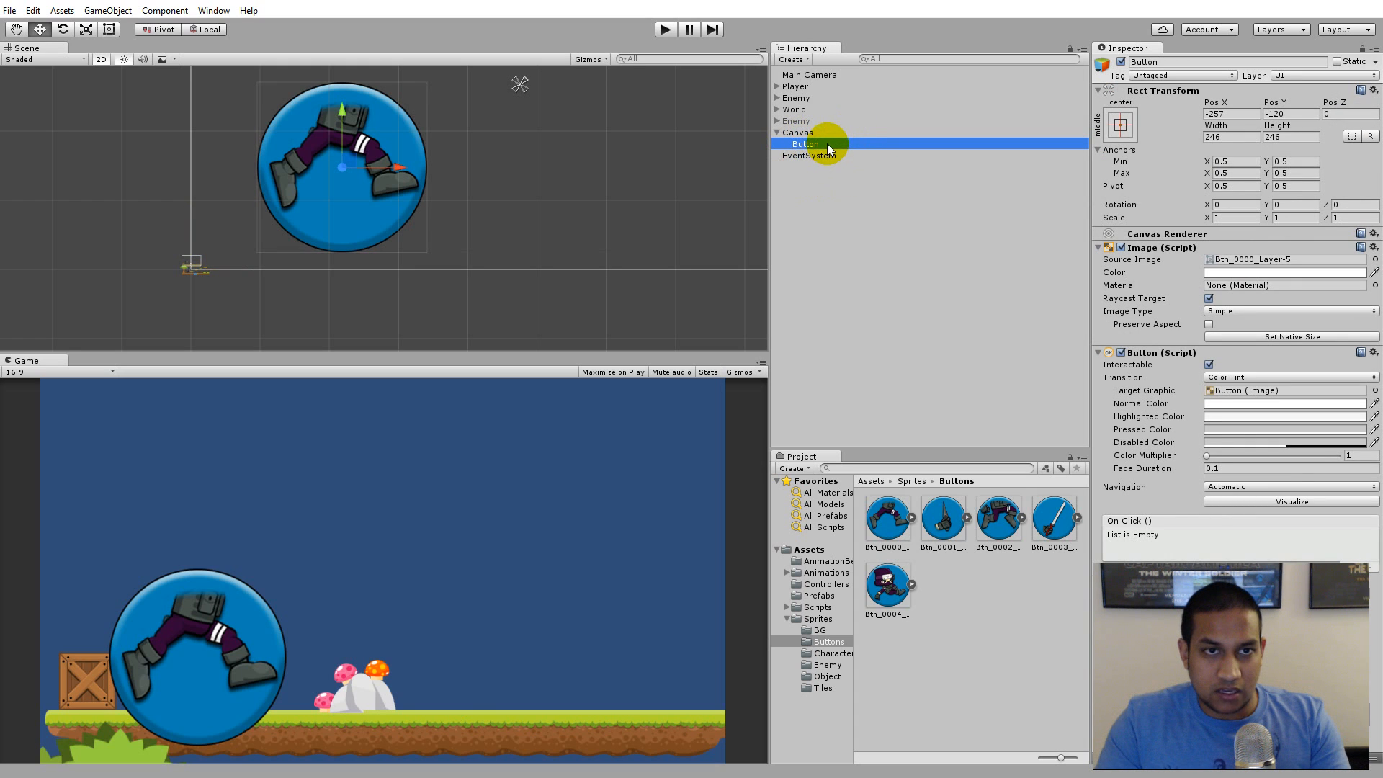
pyautogui.rightClick(799, 133)
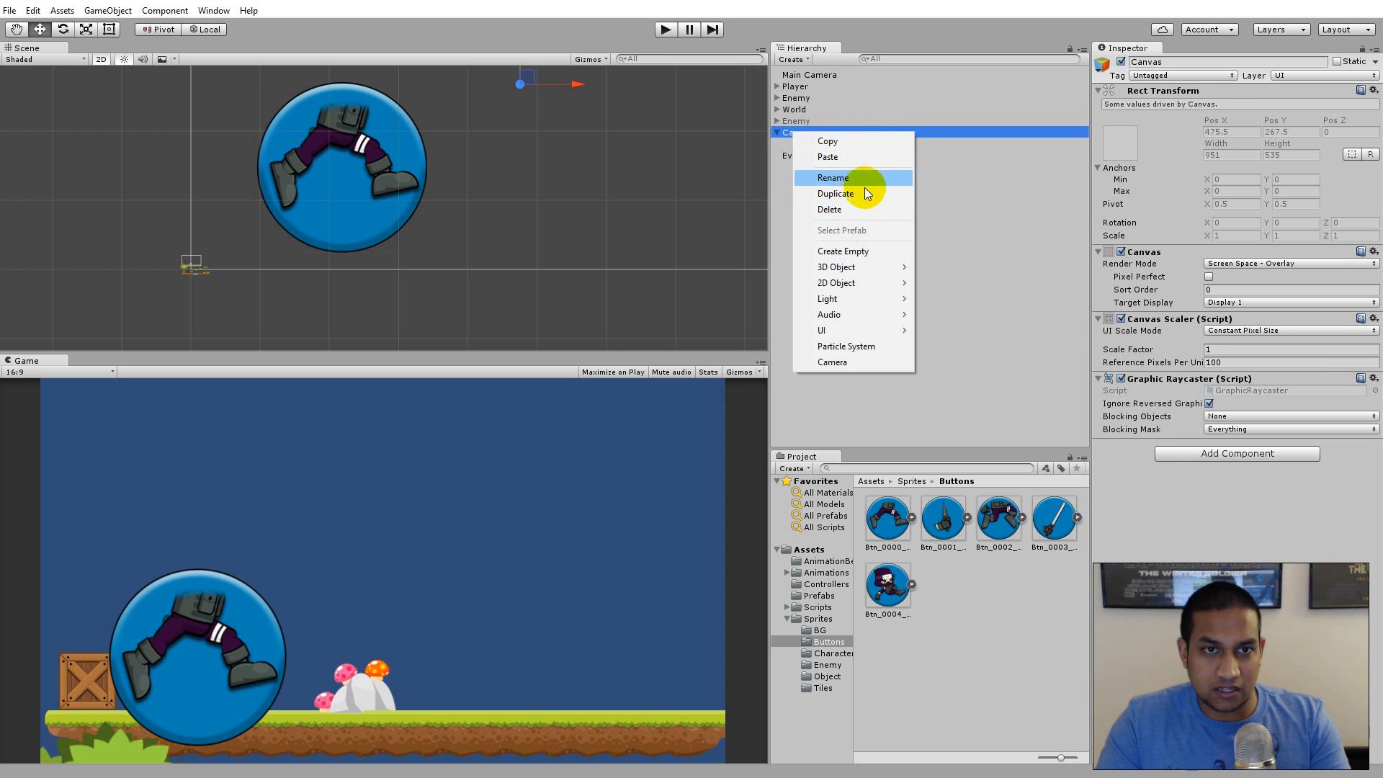
pyautogui.click(876, 254)
pyautogui.click(807, 145)
pyautogui.click(814, 156)
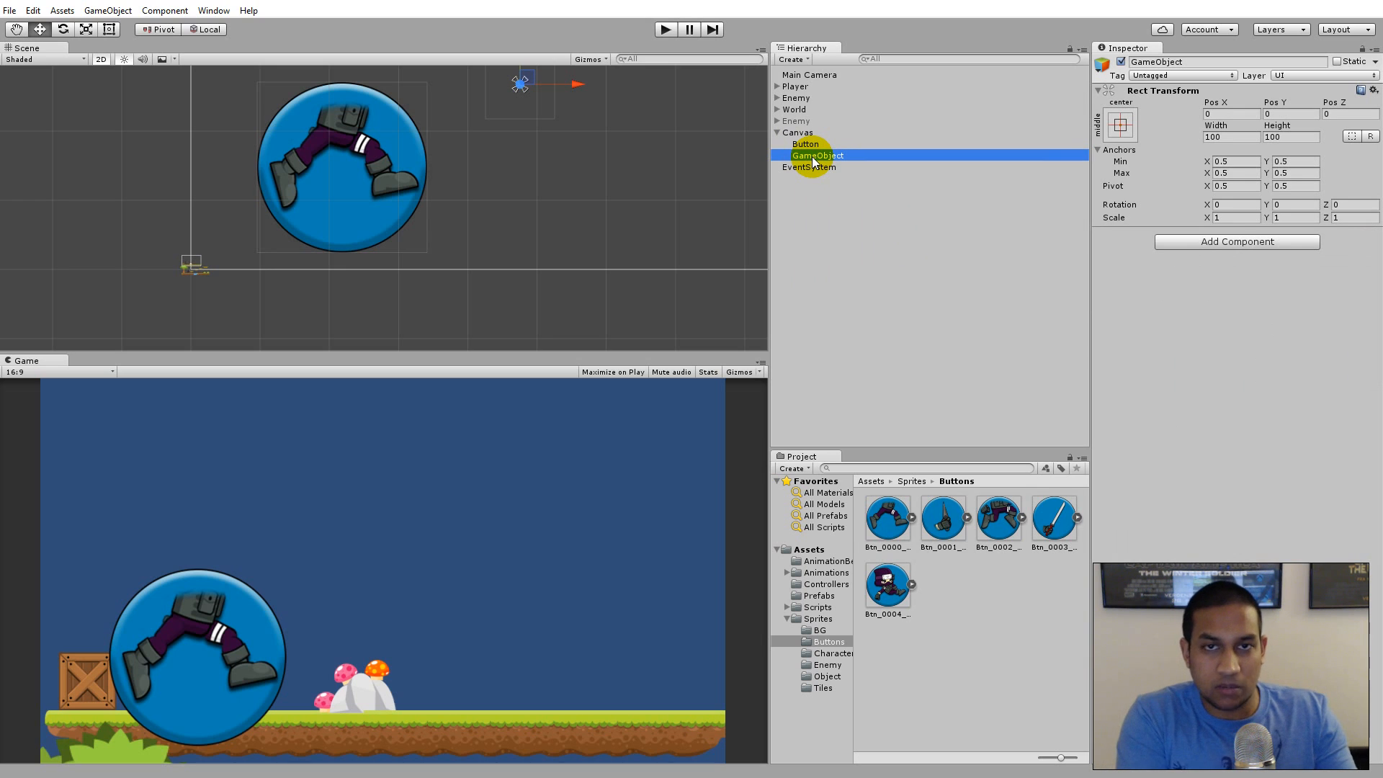
pyautogui.click(814, 157)
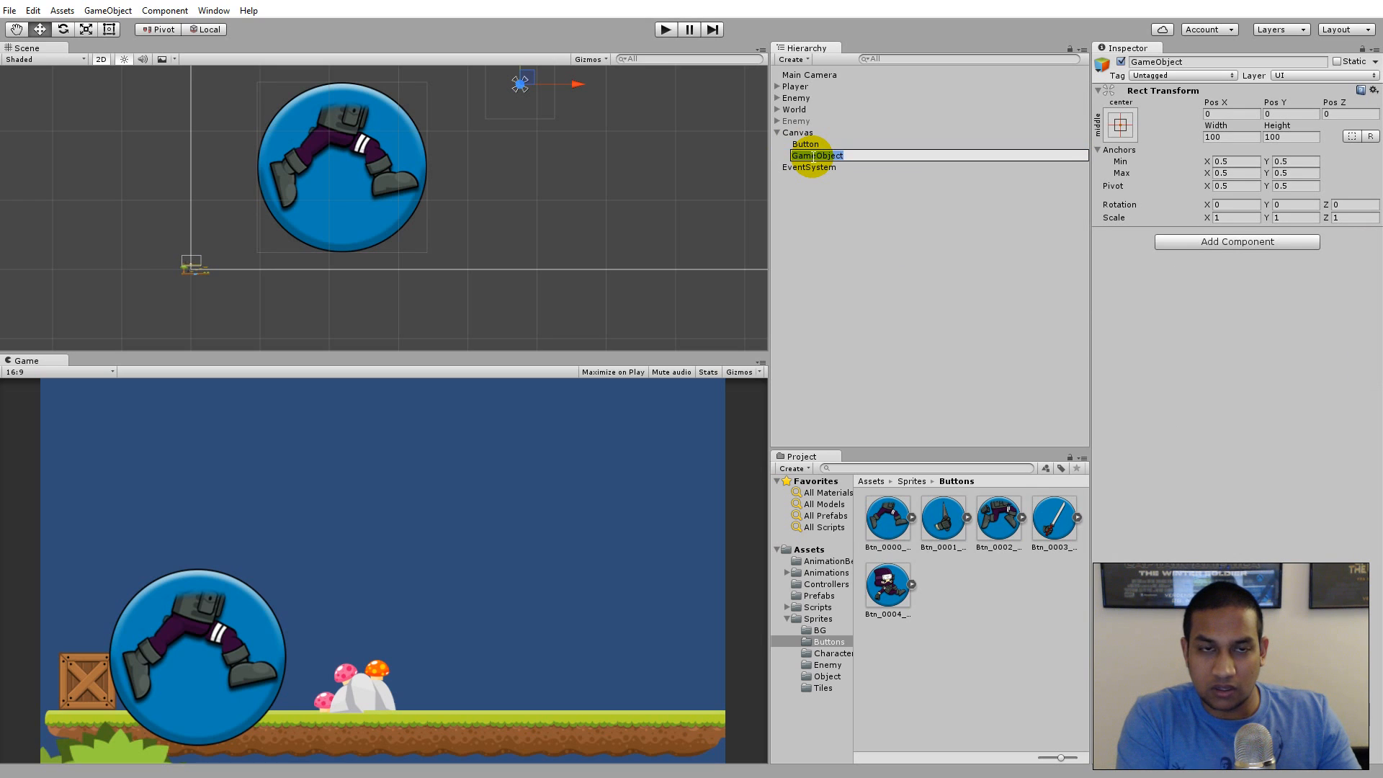
pyautogui.click(814, 154)
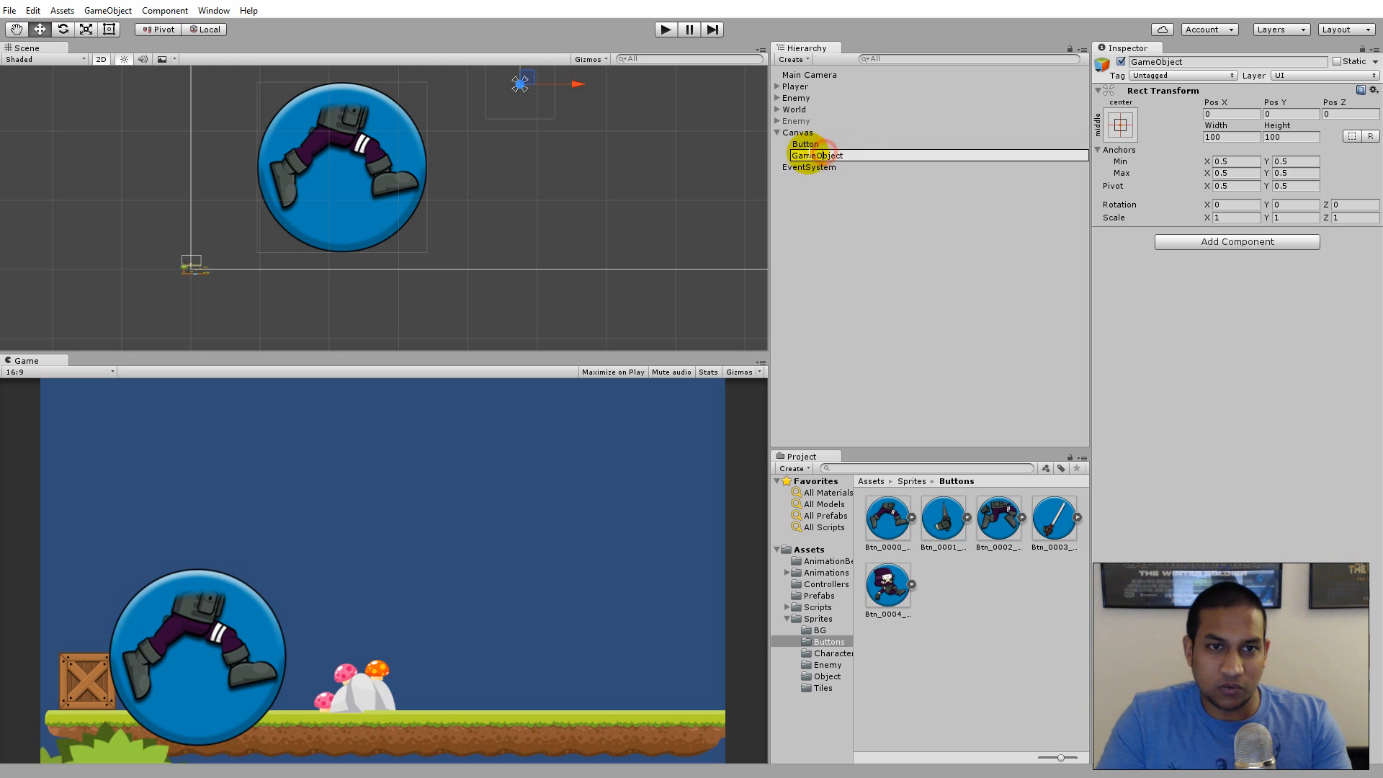
pyautogui.click(806, 144)
pyautogui.click(807, 157)
pyautogui.press('Delete')
# Add a UI Image under the Canvas and remove its Image script component
pyautogui.rightClick(797, 133)
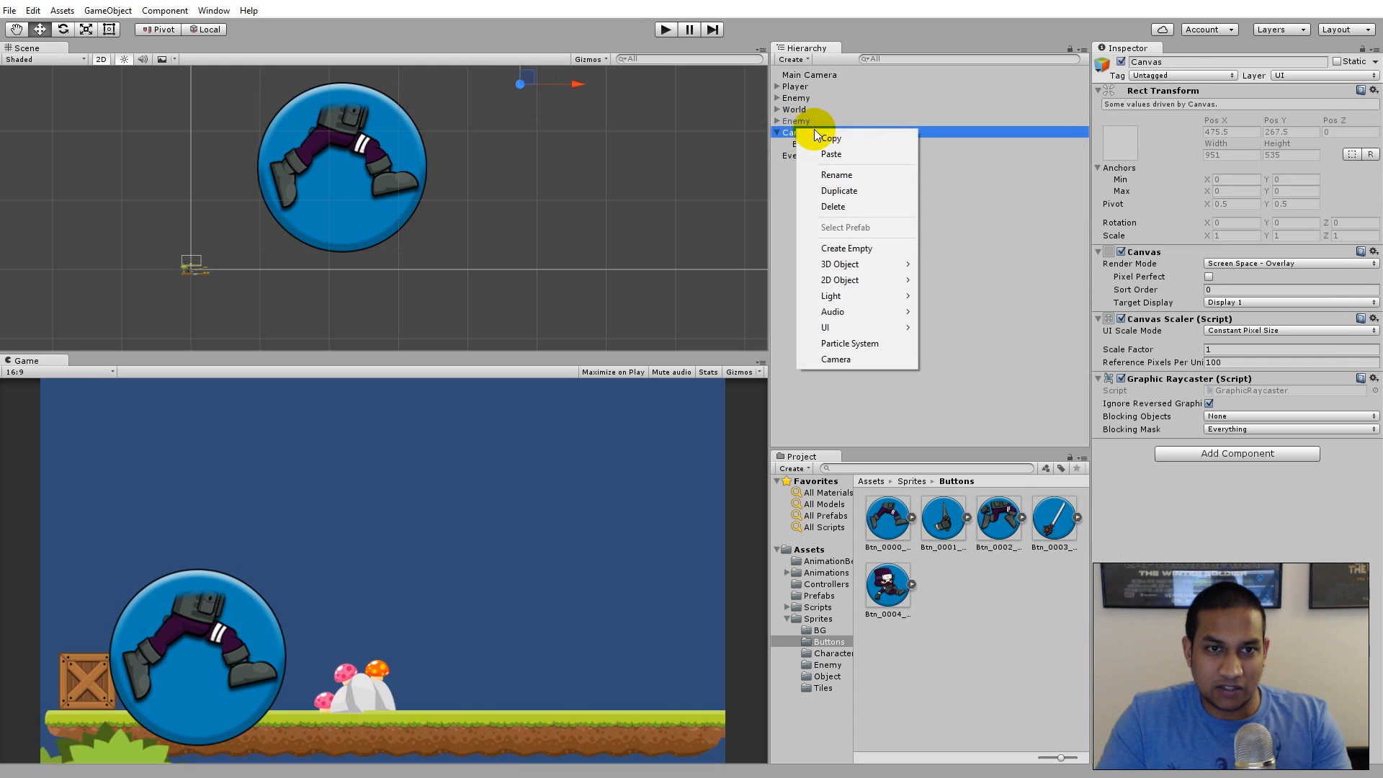
pyautogui.moveTo(866, 331)
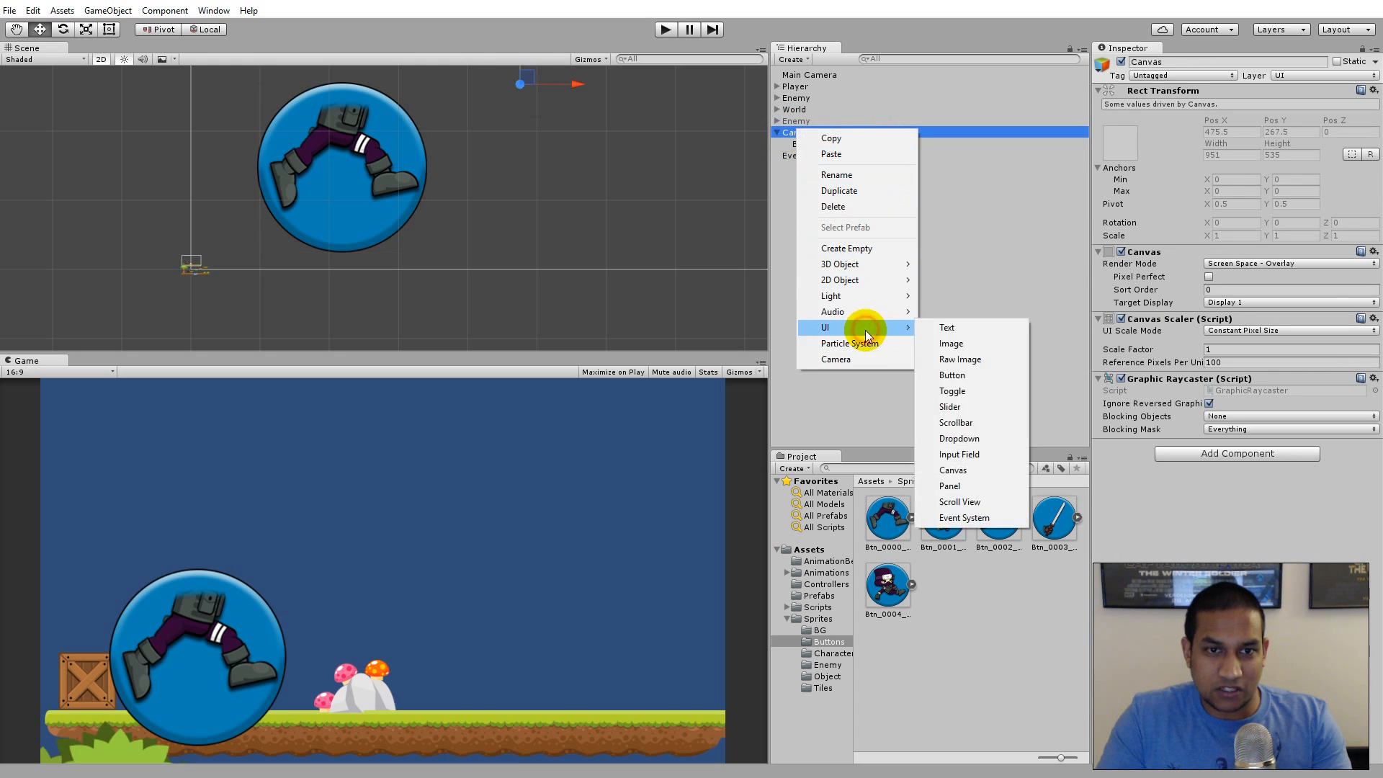
pyautogui.click(960, 343)
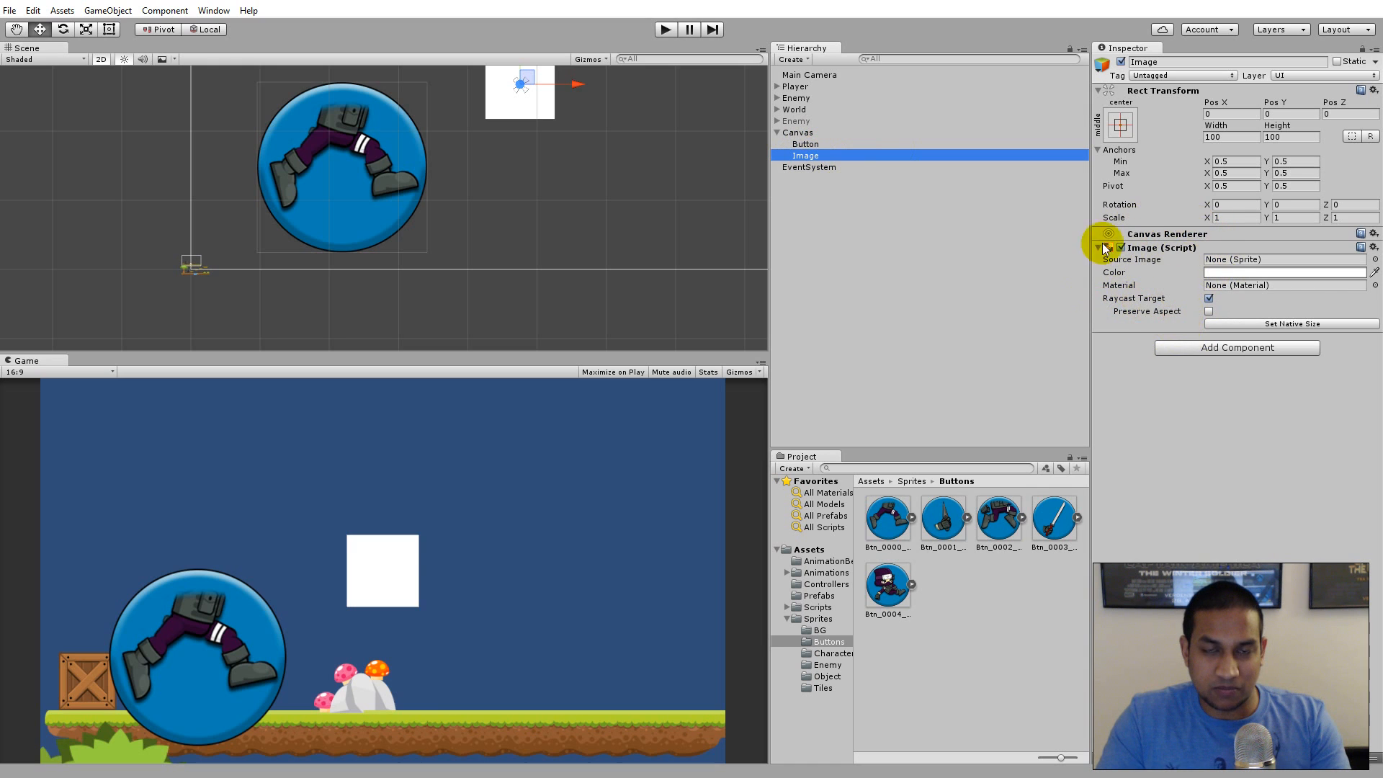
pyautogui.rightClick(1140, 250)
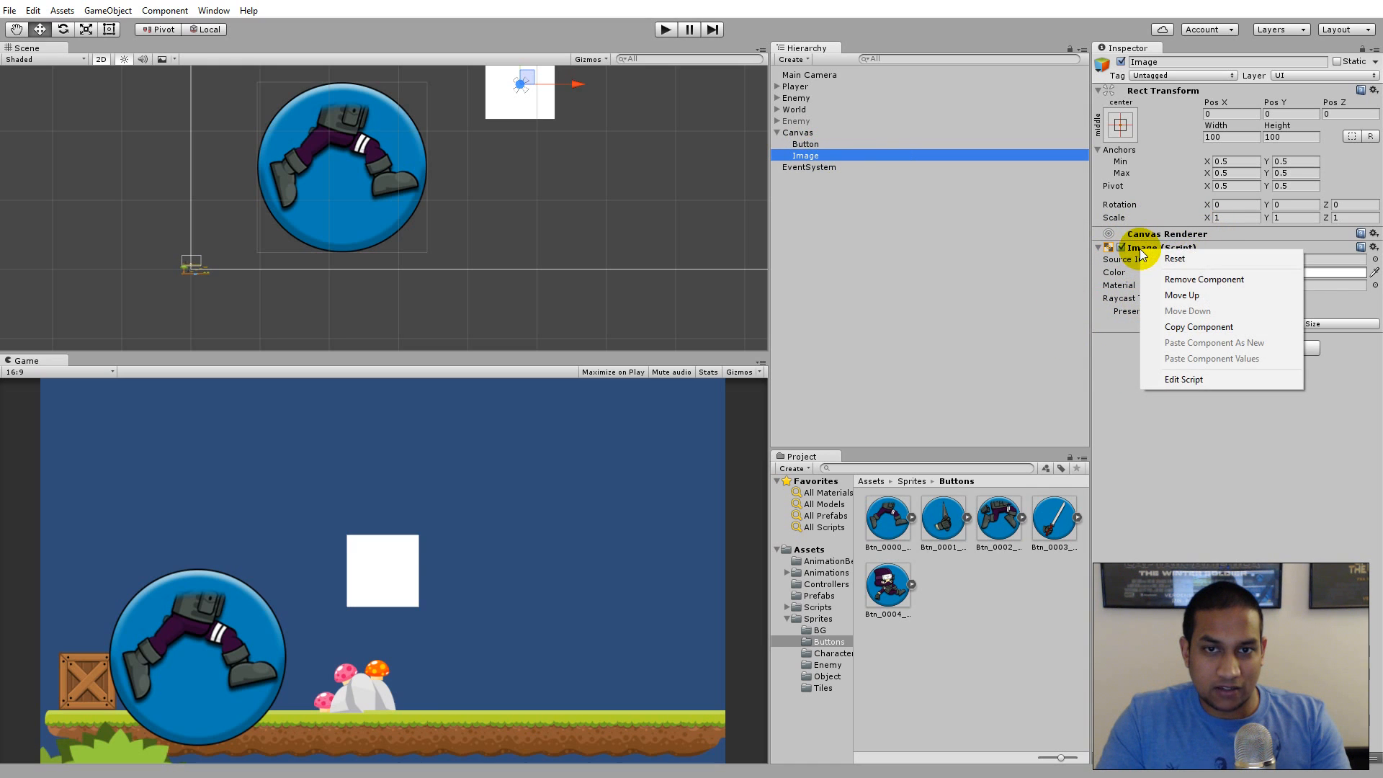
pyautogui.click(1198, 286)
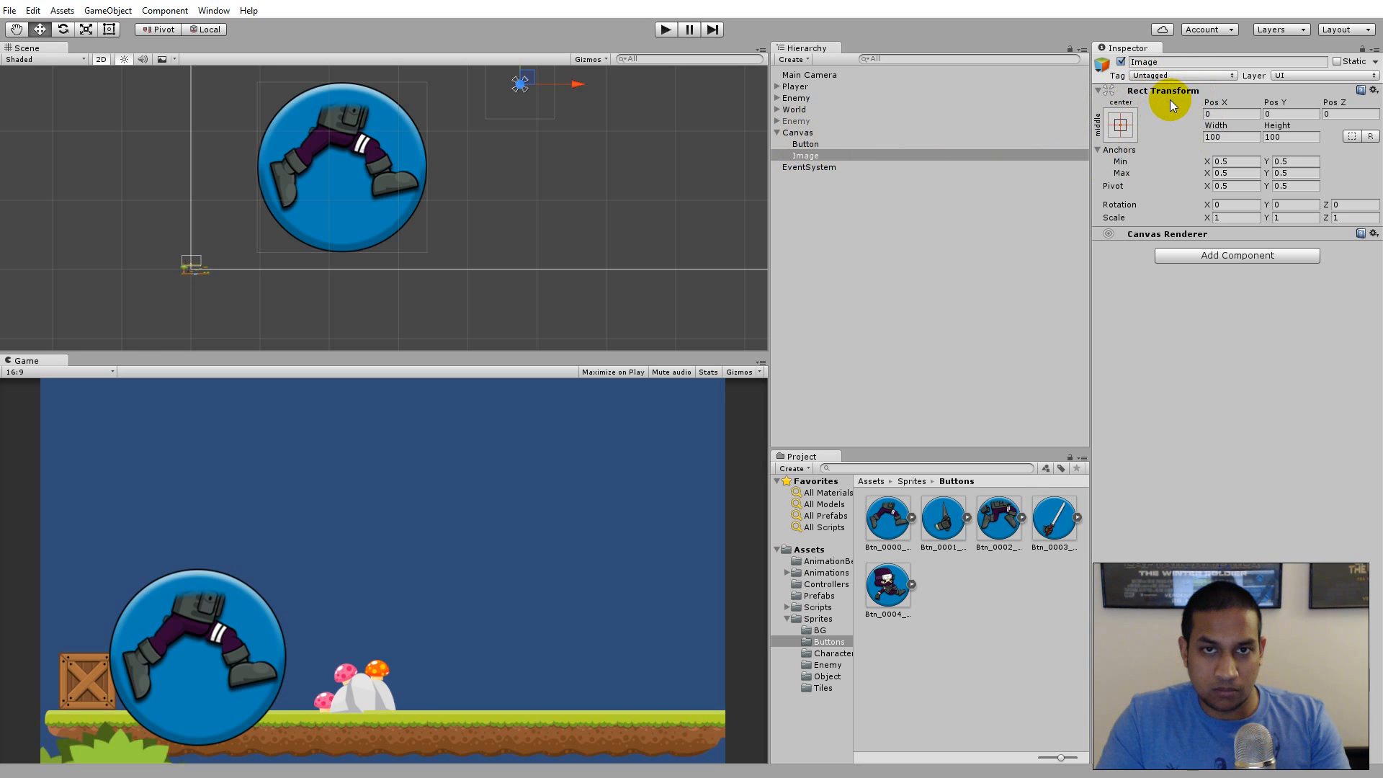
# Rename the new Image object under the Canvas as ButtonPanel
pyautogui.click(788, 111)
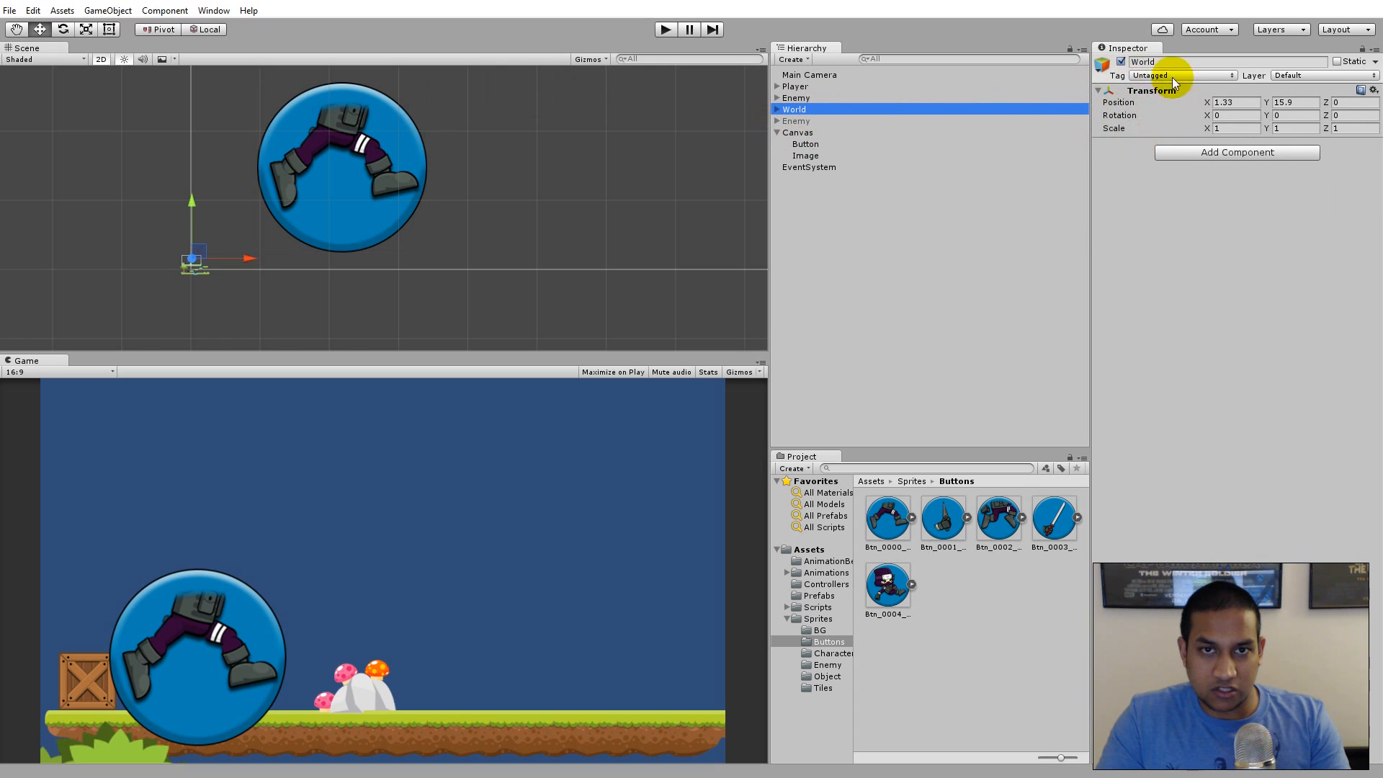
pyautogui.click(806, 156)
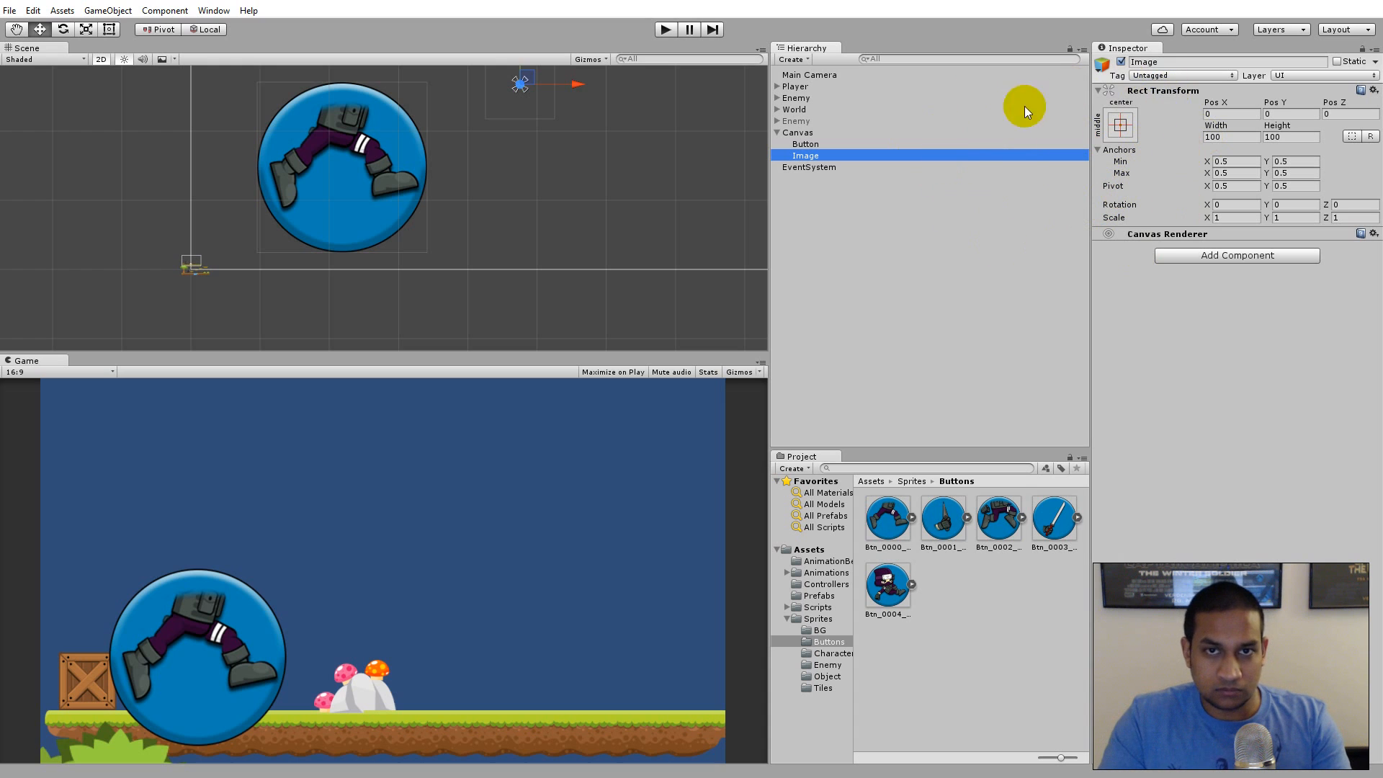
pyautogui.click(811, 159)
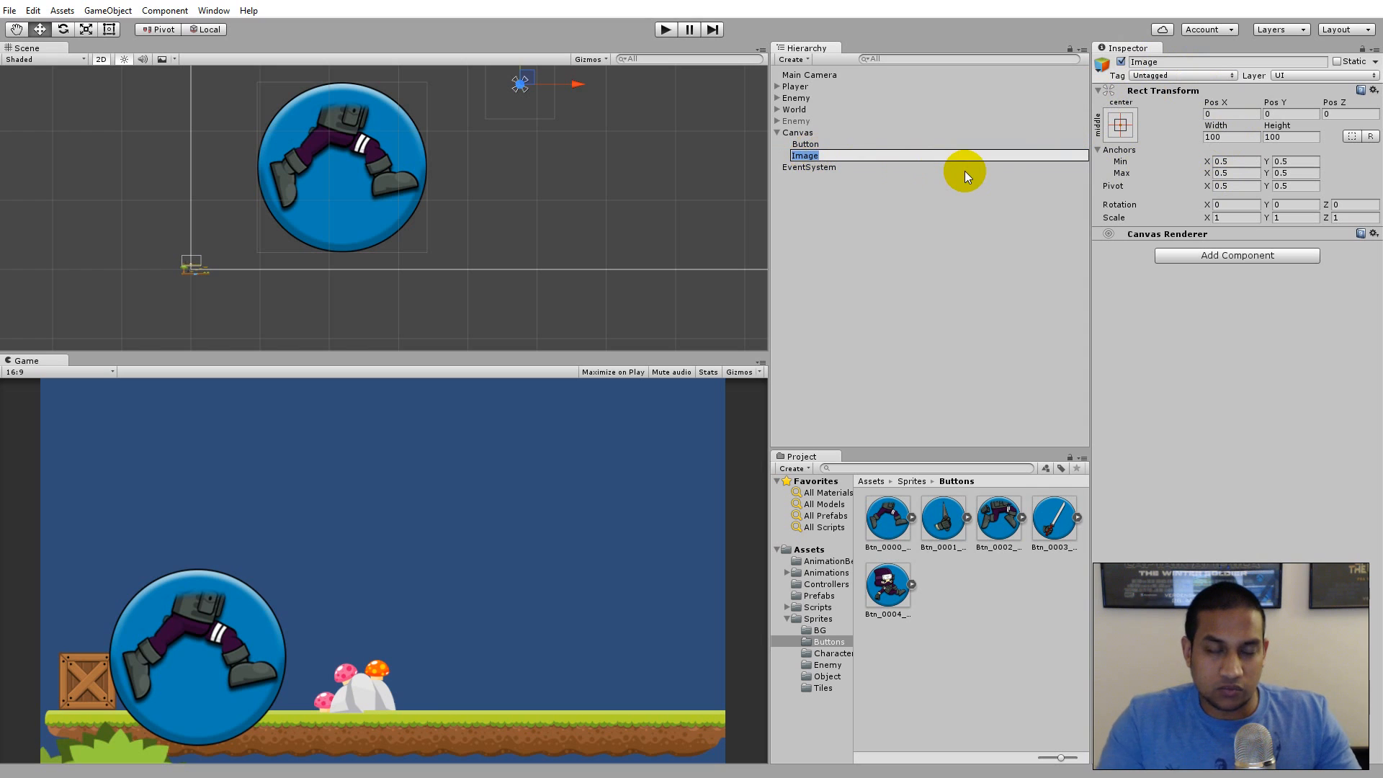
pyautogui.write('Button')
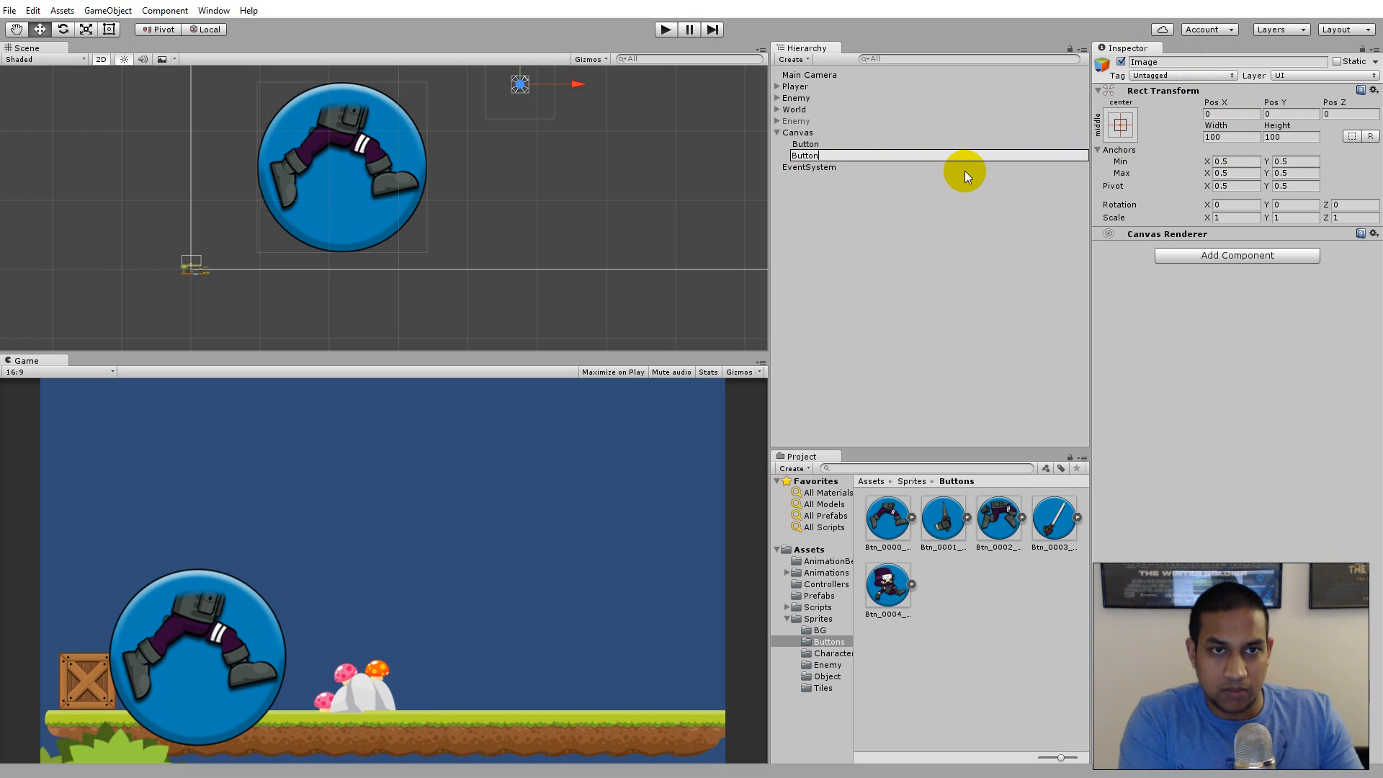
pyautogui.write('Panel')
pyautogui.press('Return')
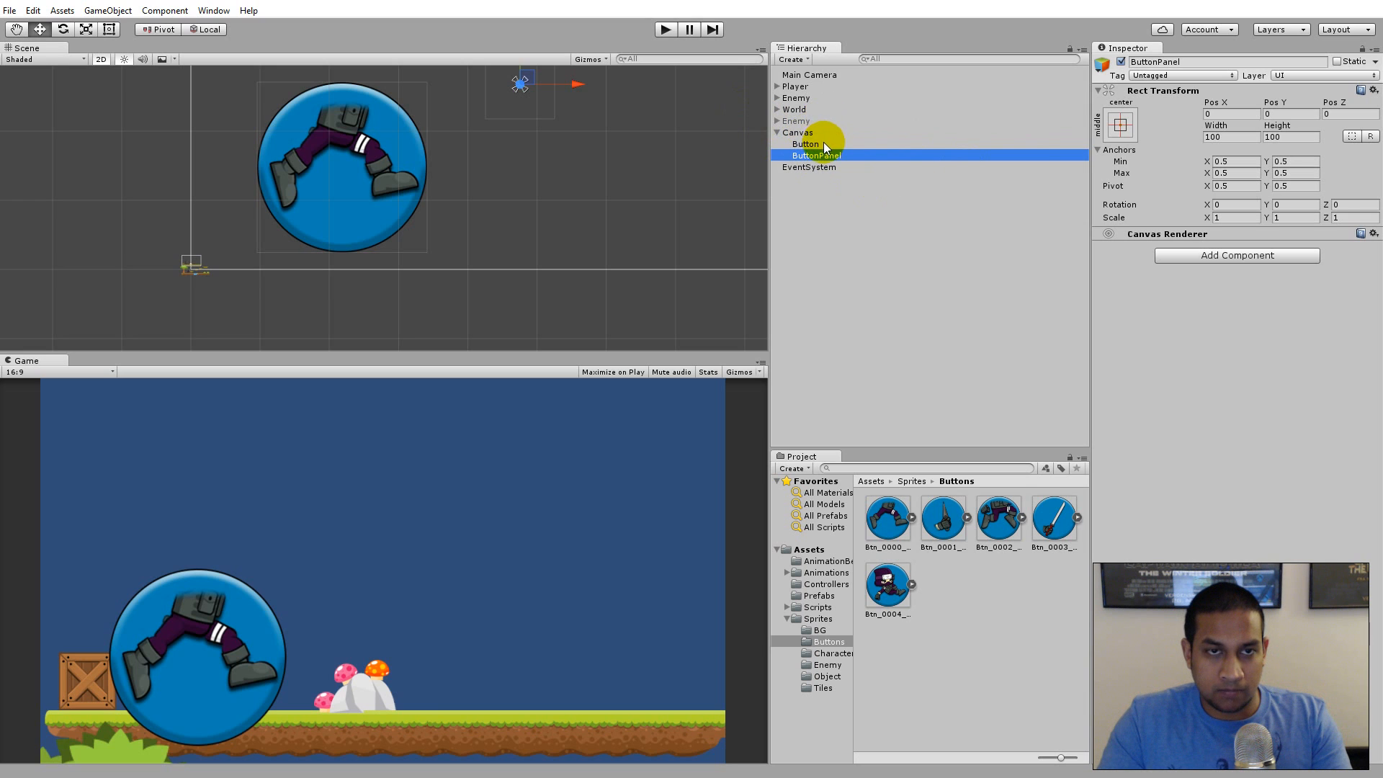
# Make the button a child of ButtonPanel and duplicate it there
pyautogui.moveTo(812, 146); pyautogui.dragTo(812, 156)
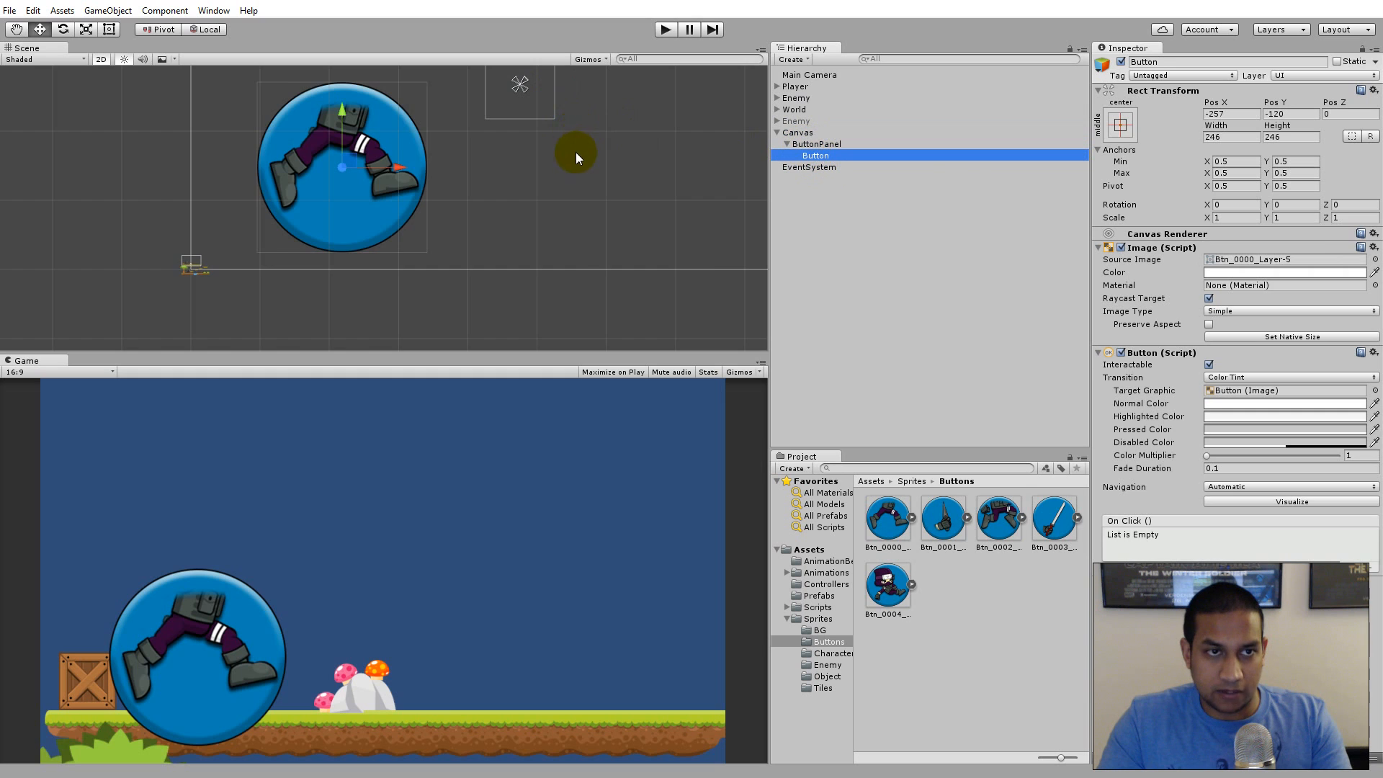
pyautogui.scroll(-3, 576, 152)
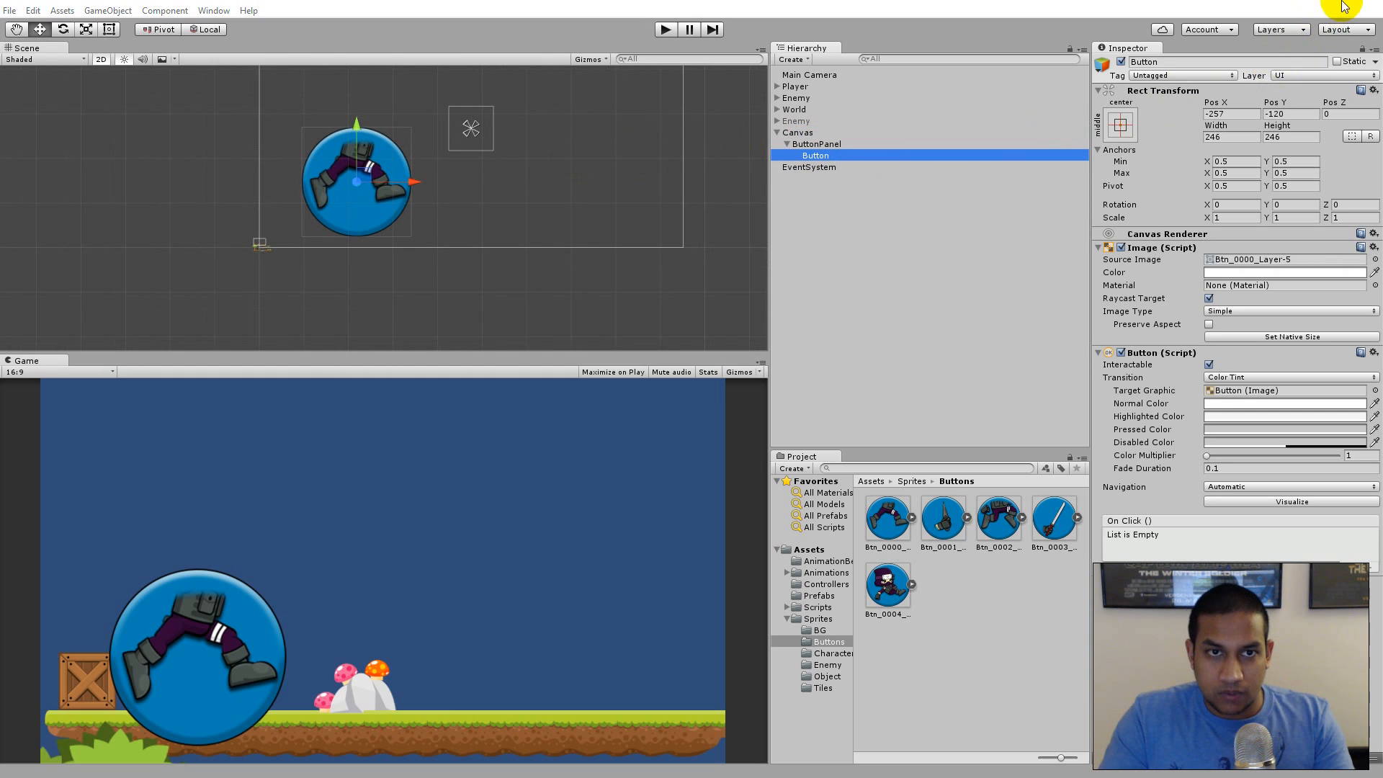
pyautogui.click(818, 145)
pyautogui.click(819, 157)
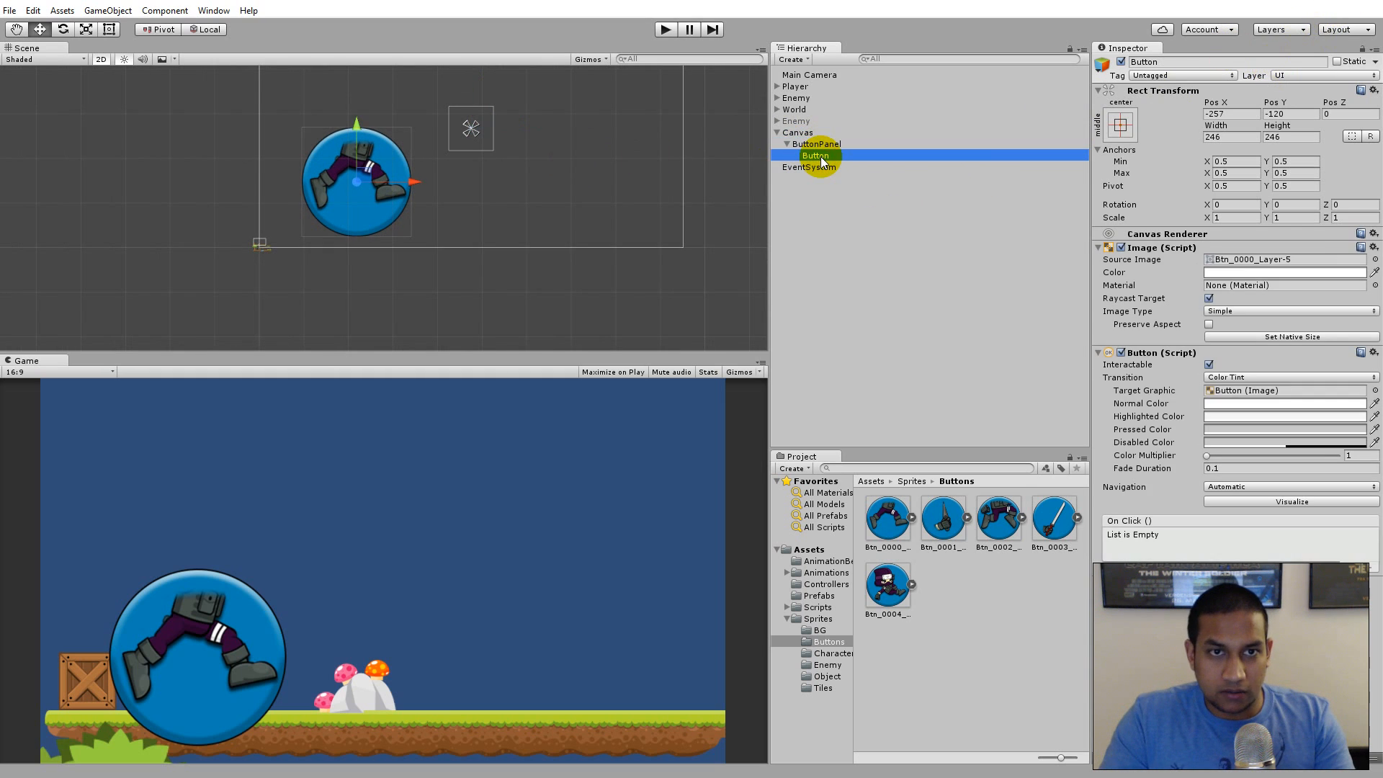
pyautogui.rightClick(820, 157)
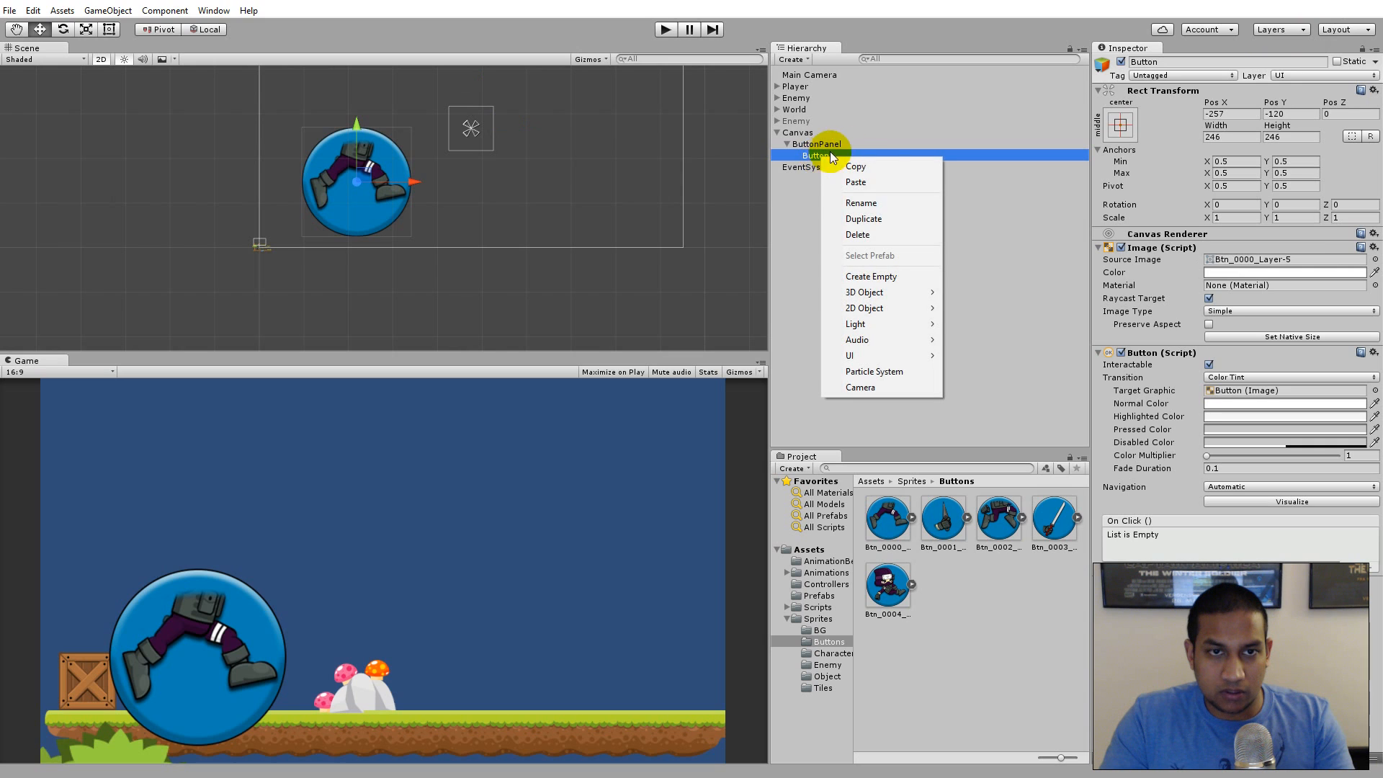
pyautogui.click(893, 218)
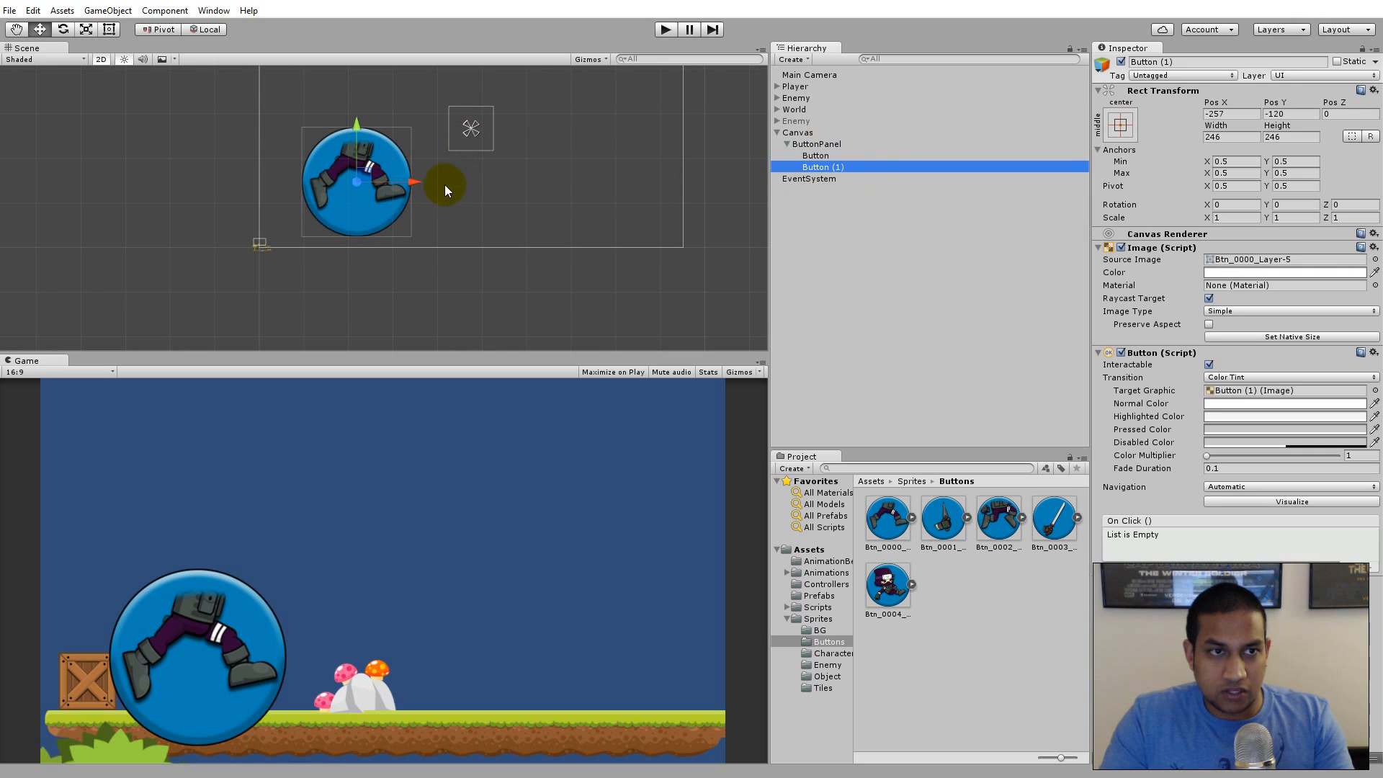
# Rename the original button as Right and its copy as Left
pyautogui.click(816, 155)
pyautogui.click(817, 155)
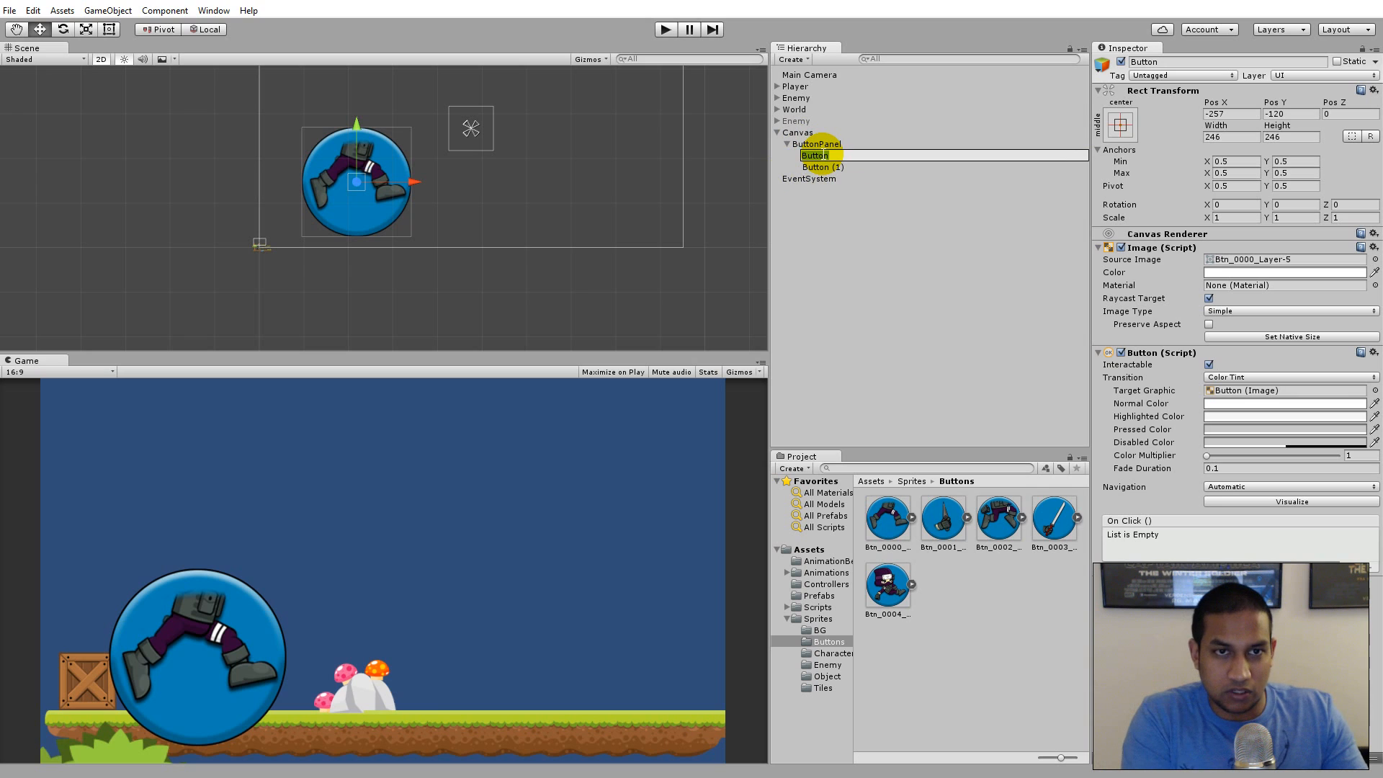
pyautogui.write('Right')
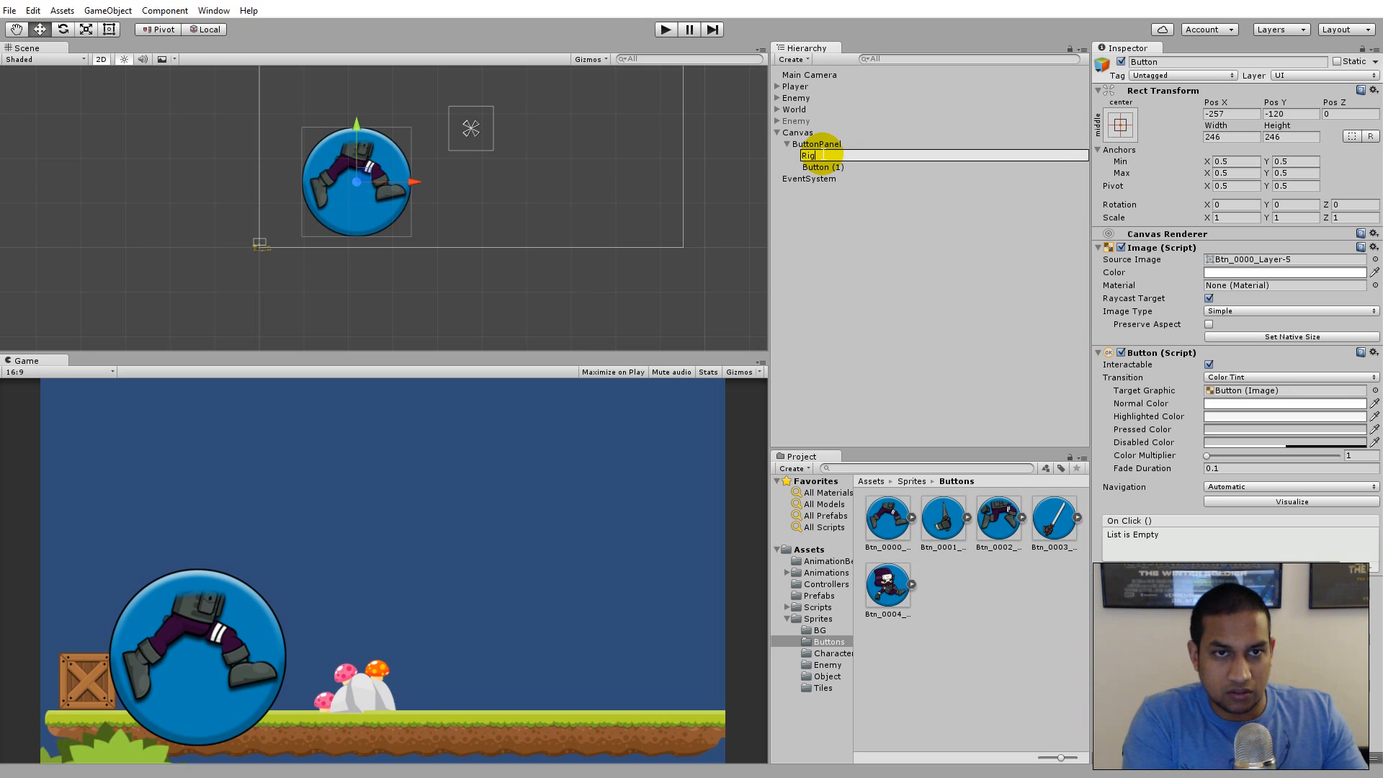
pyautogui.press('Return')
pyautogui.click(823, 170)
pyautogui.click(823, 170)
pyautogui.write('Left')
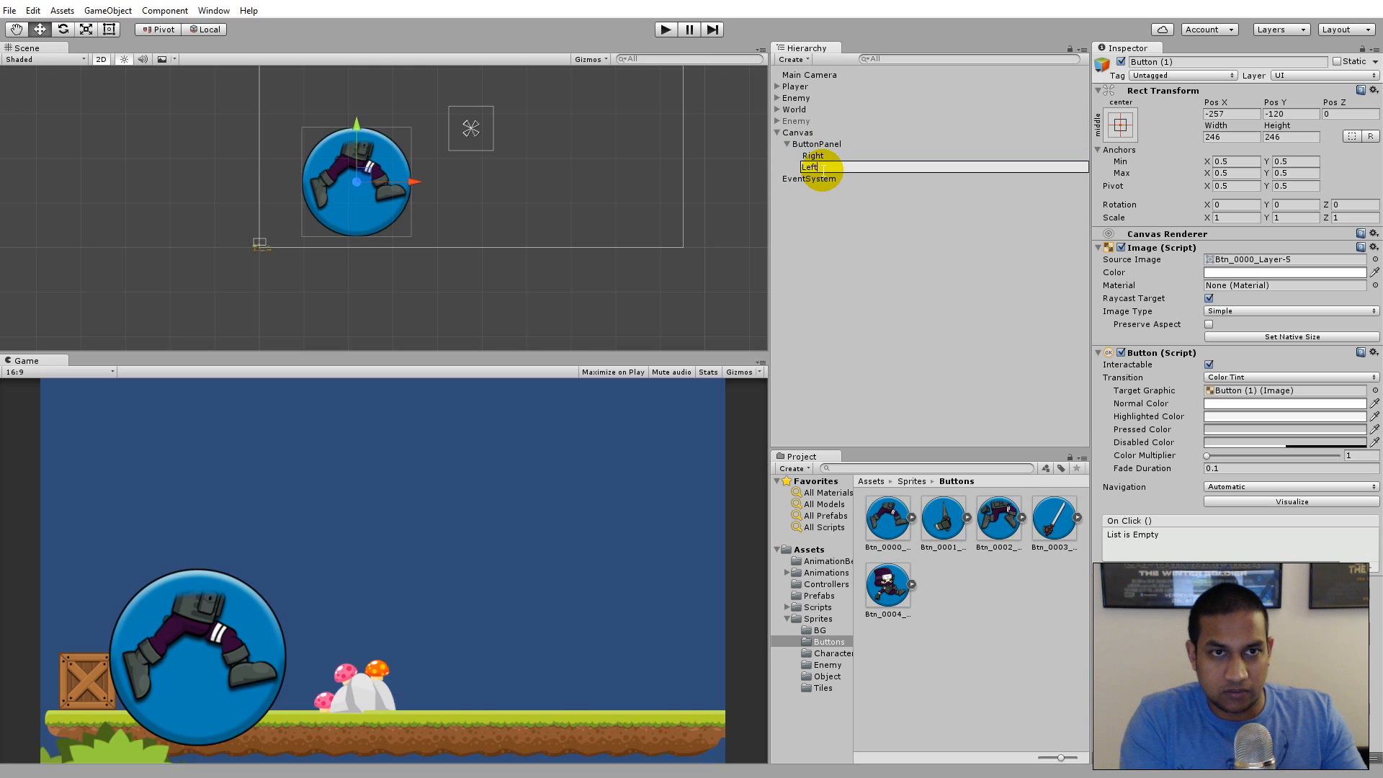
pyautogui.press('Return')
# Place the two buttons side by side, with Right at about X -46 and Left at about X -322
pyautogui.moveTo(399, 189); pyautogui.dragTo(504, 176)
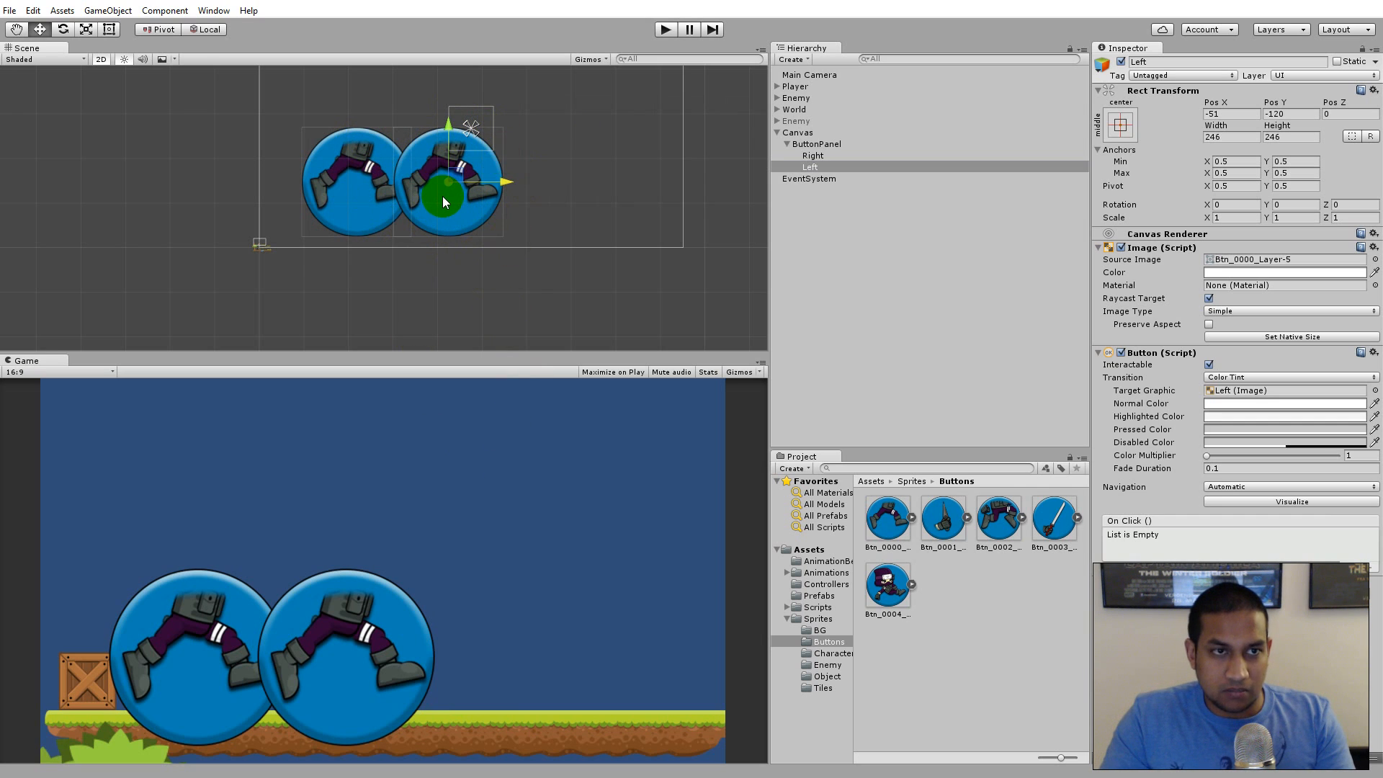
pyautogui.moveTo(513, 177); pyautogui.dragTo(332, 173)
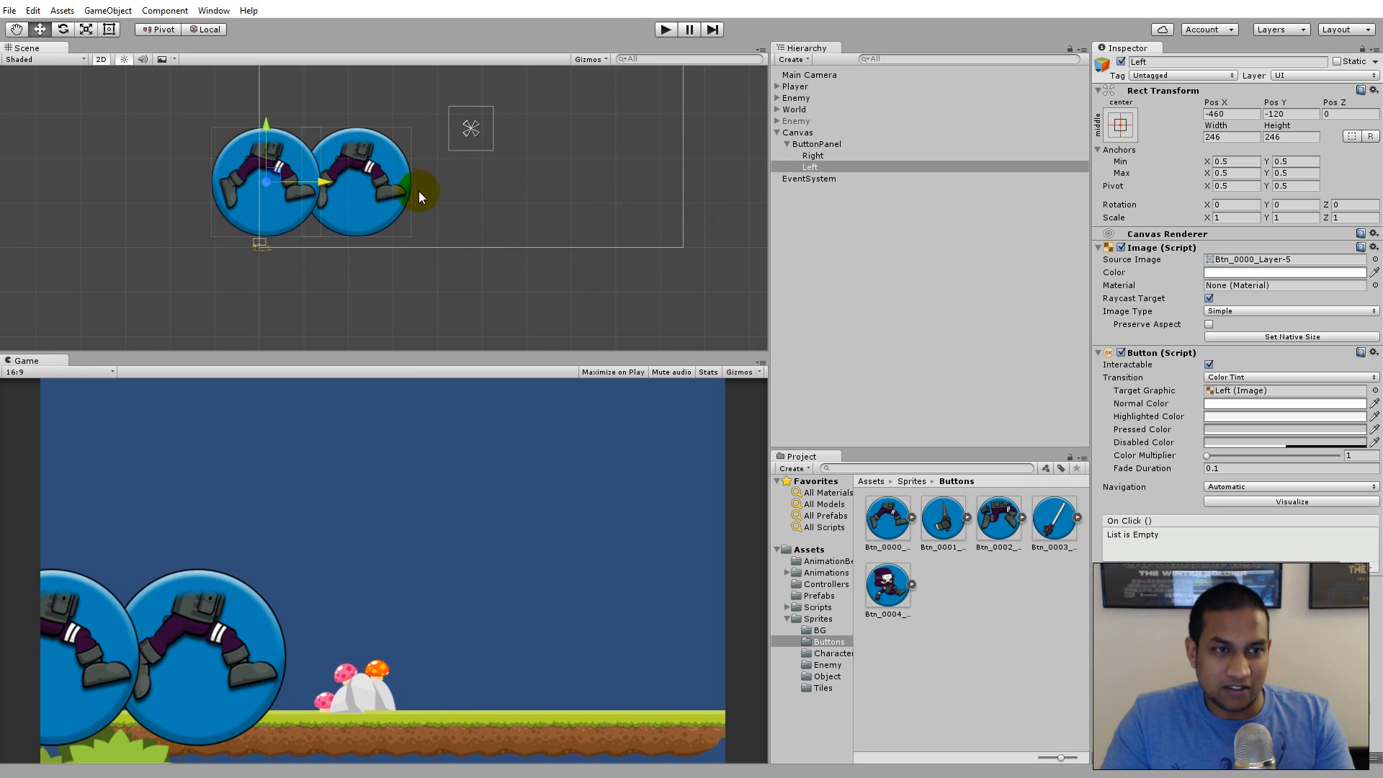
pyautogui.click(812, 155)
pyautogui.moveTo(421, 177); pyautogui.dragTo(515, 178)
pyautogui.click(814, 166)
pyautogui.moveTo(332, 185); pyautogui.dragTo(394, 184)
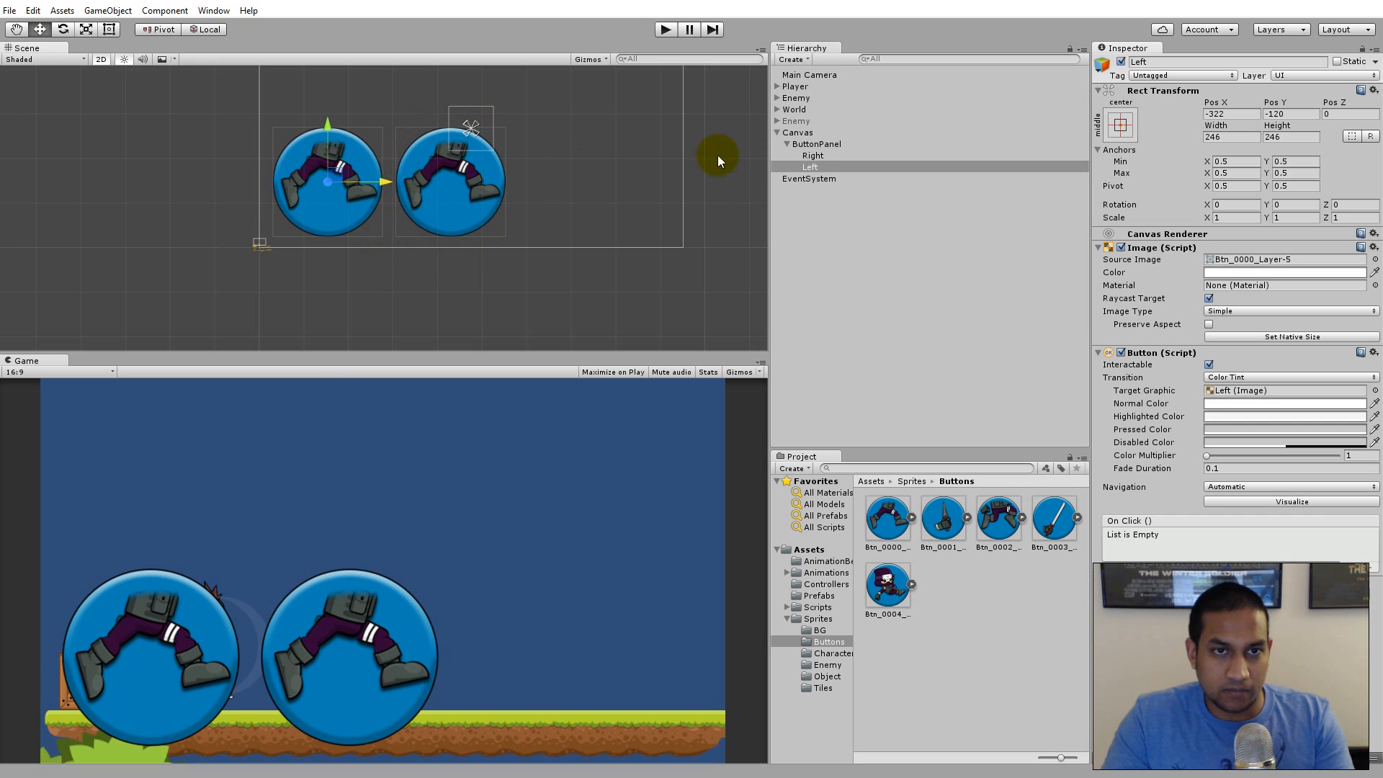
# Mirror the Left button horizontally and halve its size with a scale of X -0.5 and Y 0.5
pyautogui.click(812, 168)
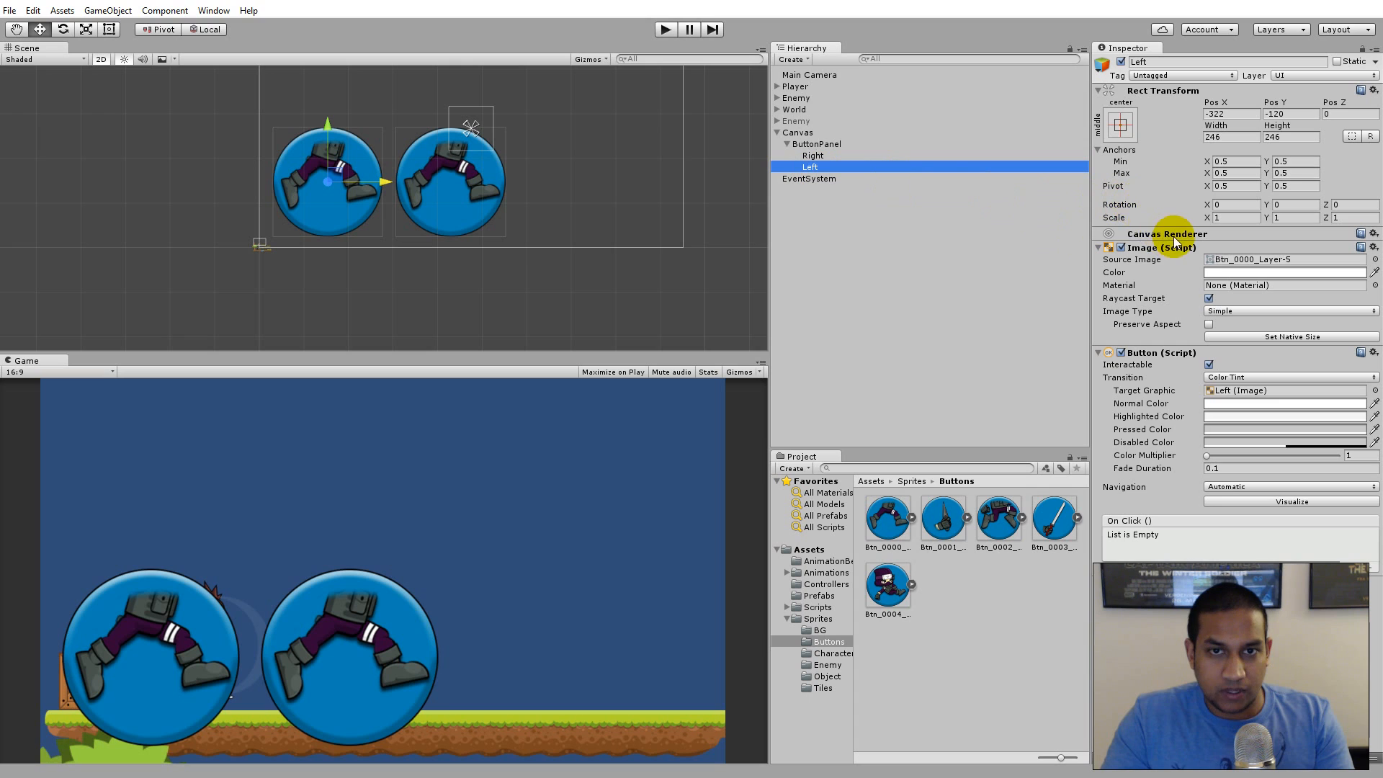
pyautogui.click(1218, 217)
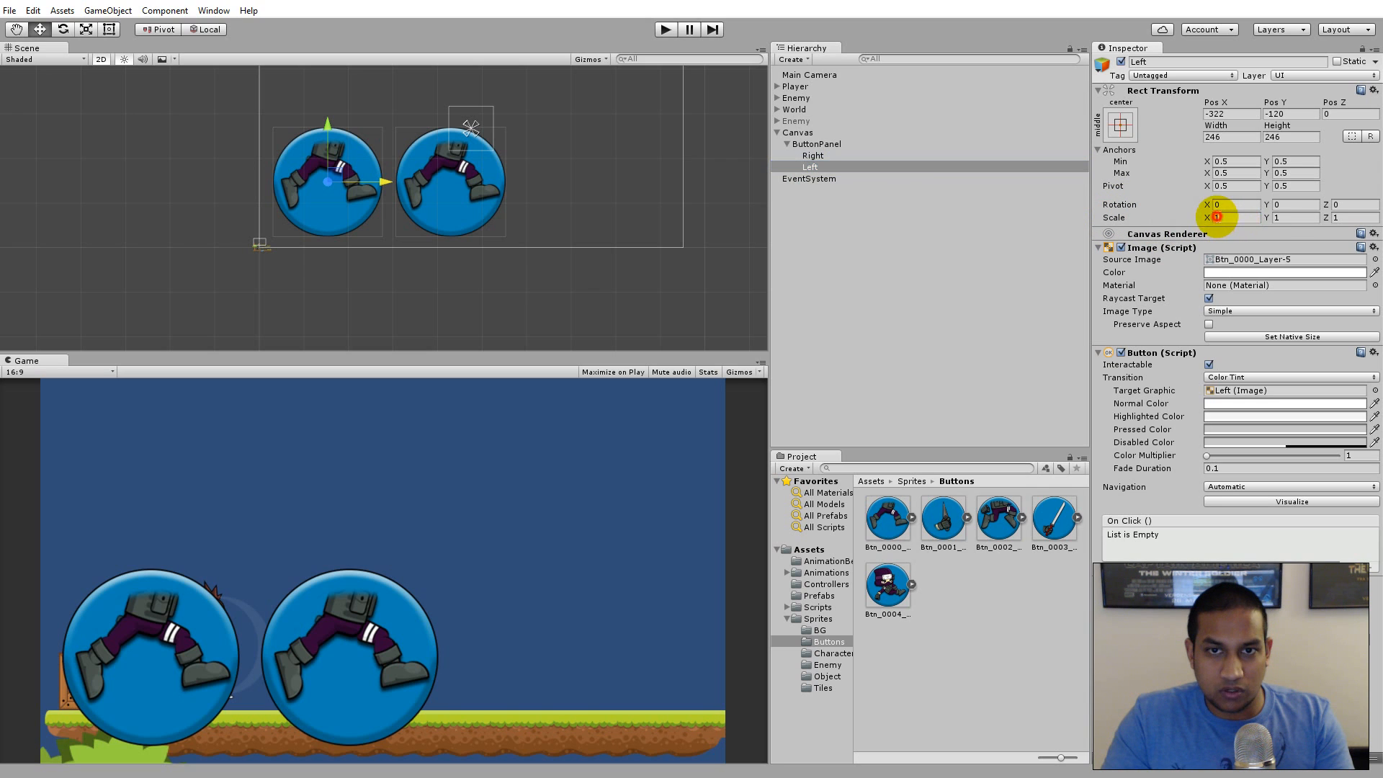
pyautogui.write('-1')
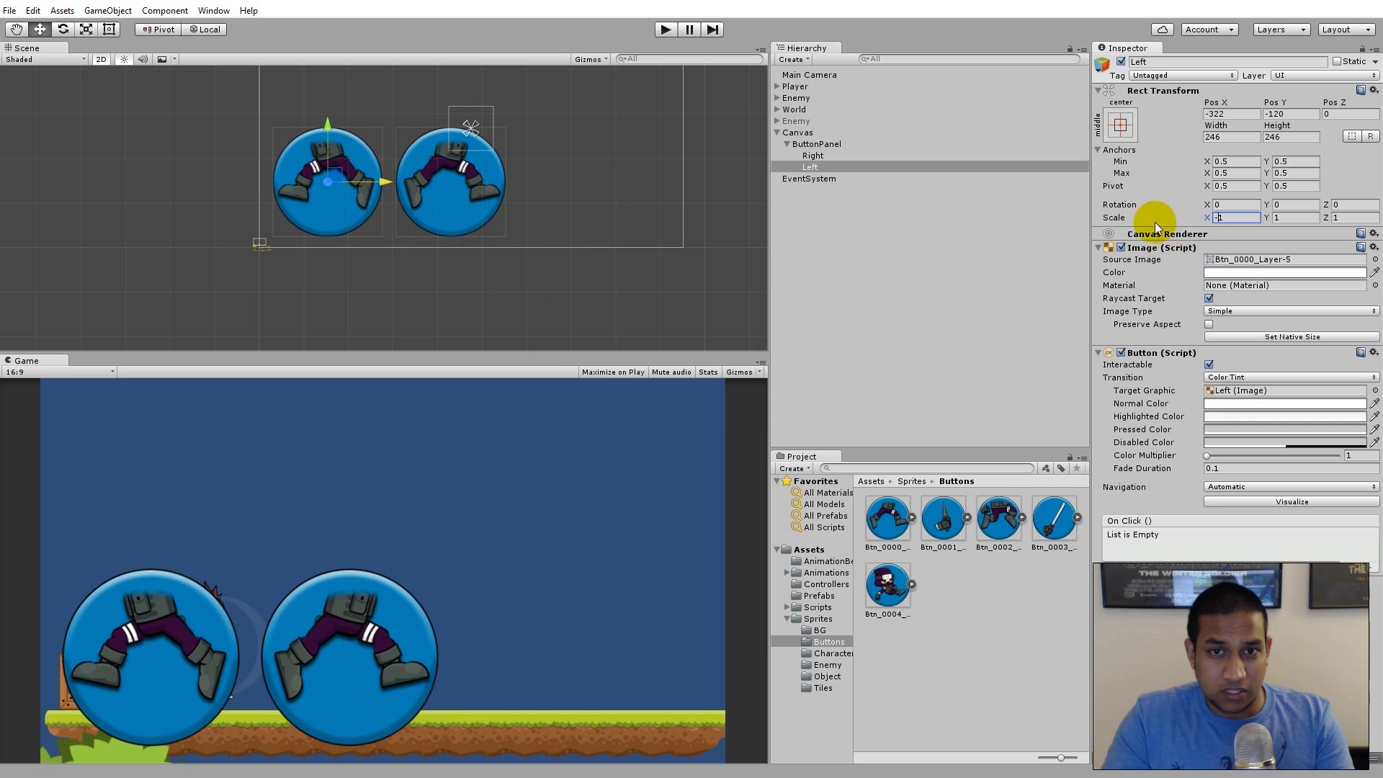
pyautogui.press('BackSpace')
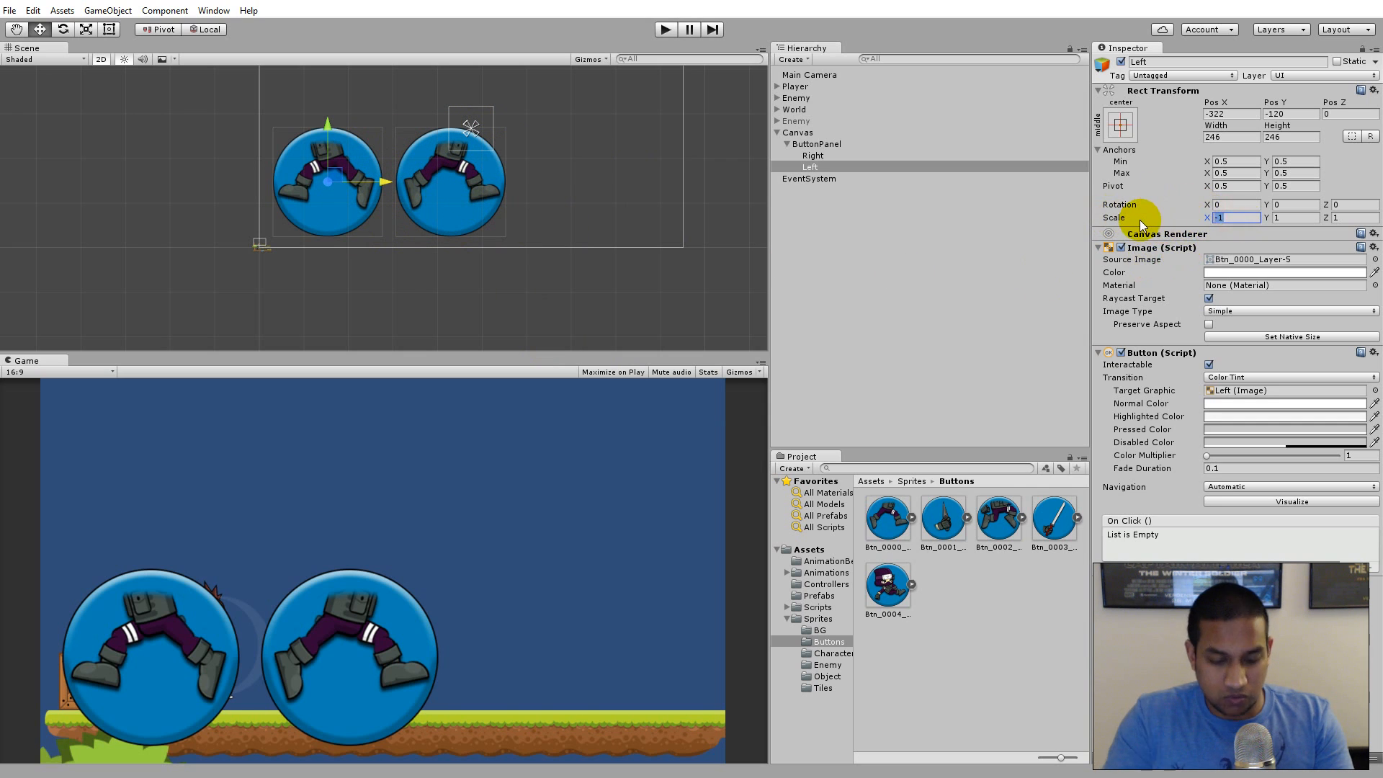
pyautogui.write('.')
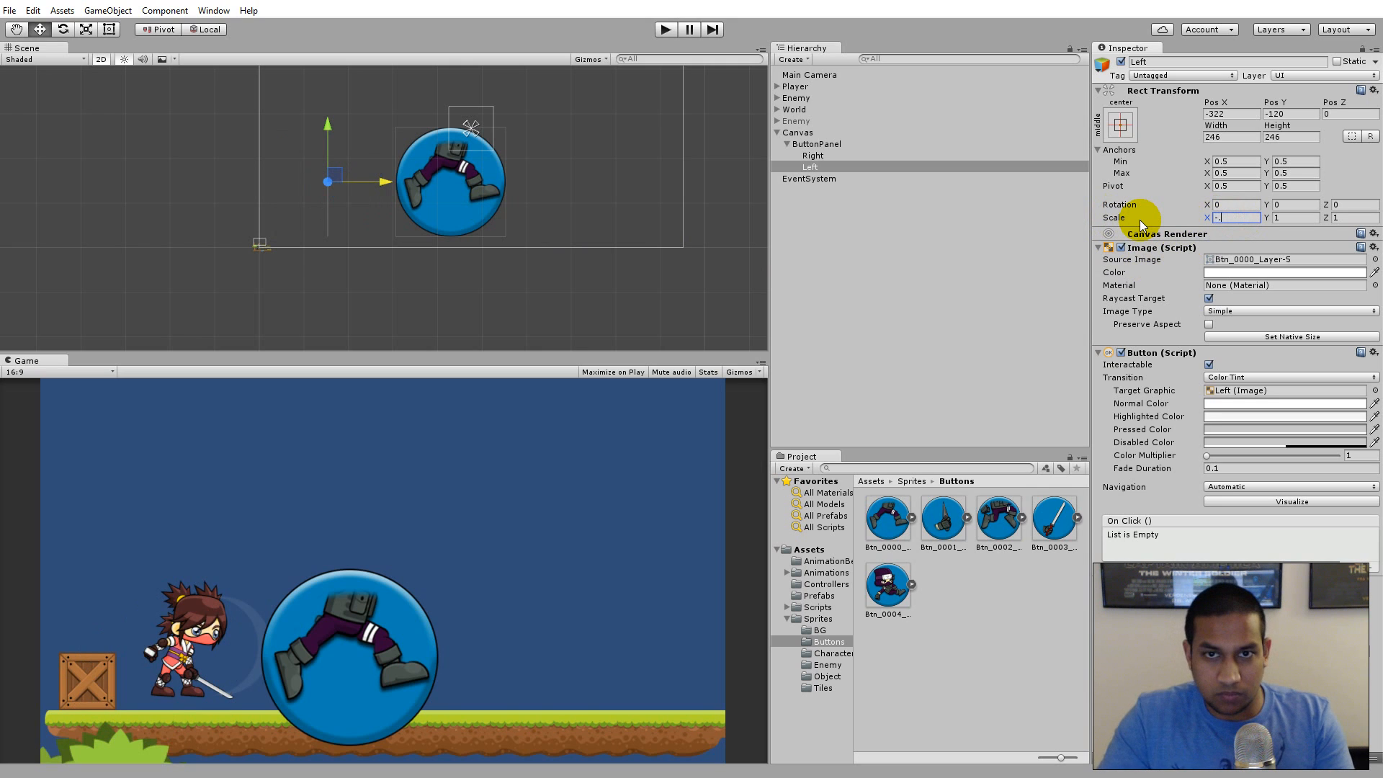
pyautogui.write('5')
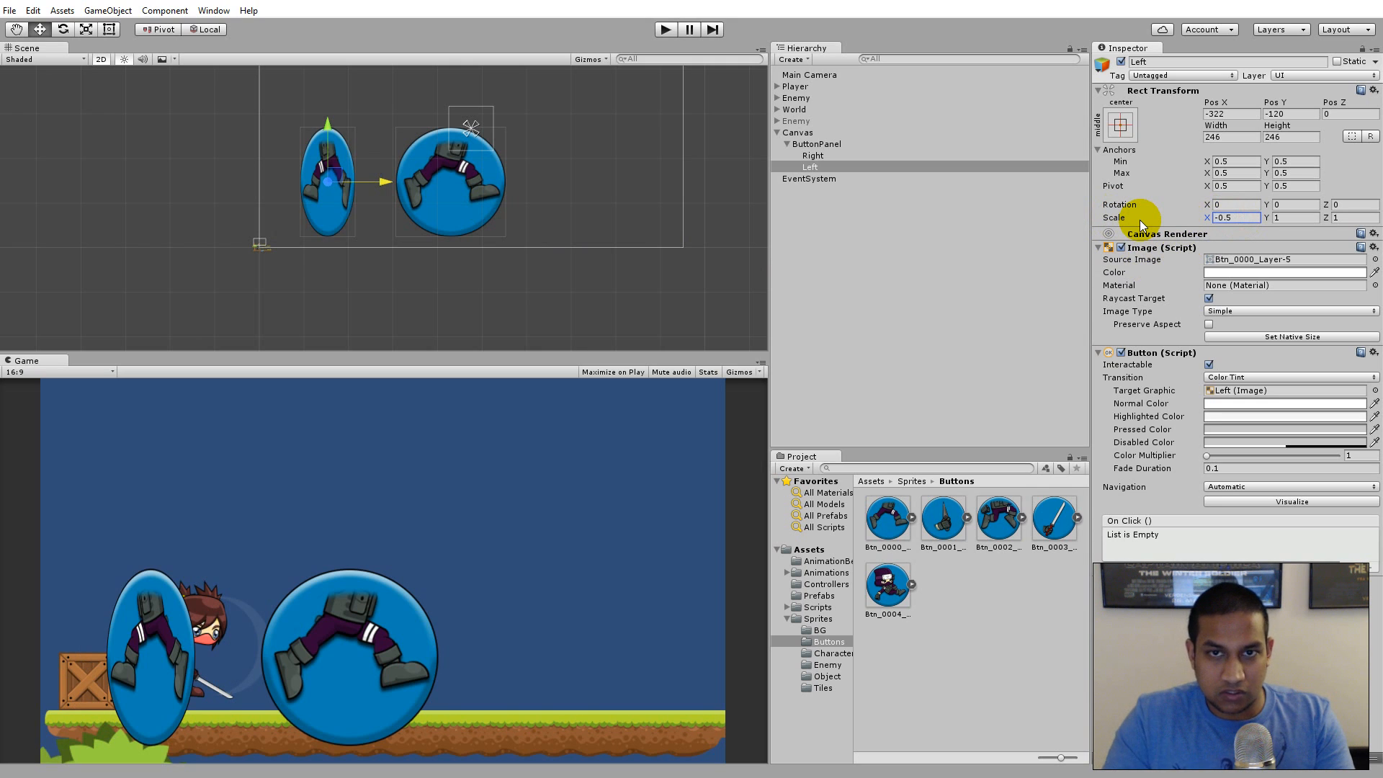
pyautogui.click(1297, 217)
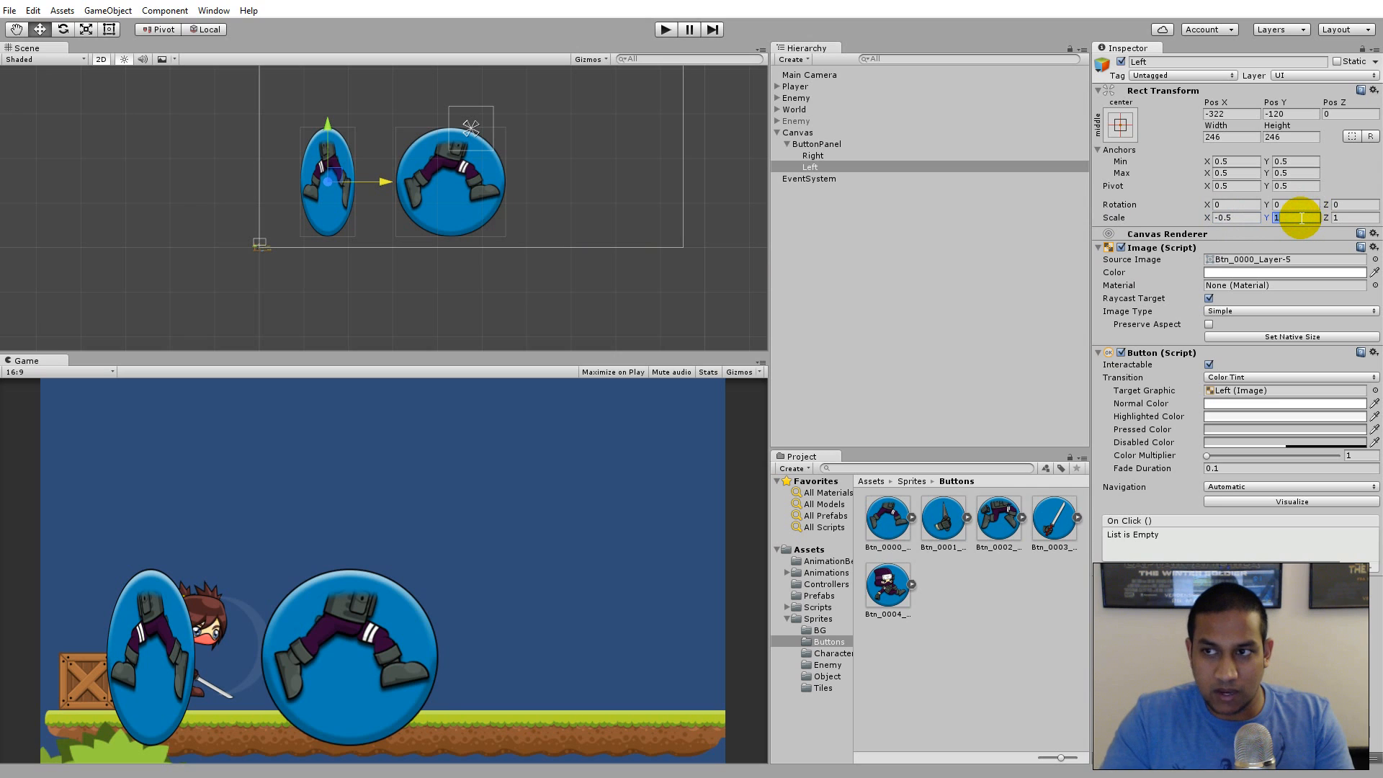
pyautogui.write('0.5')
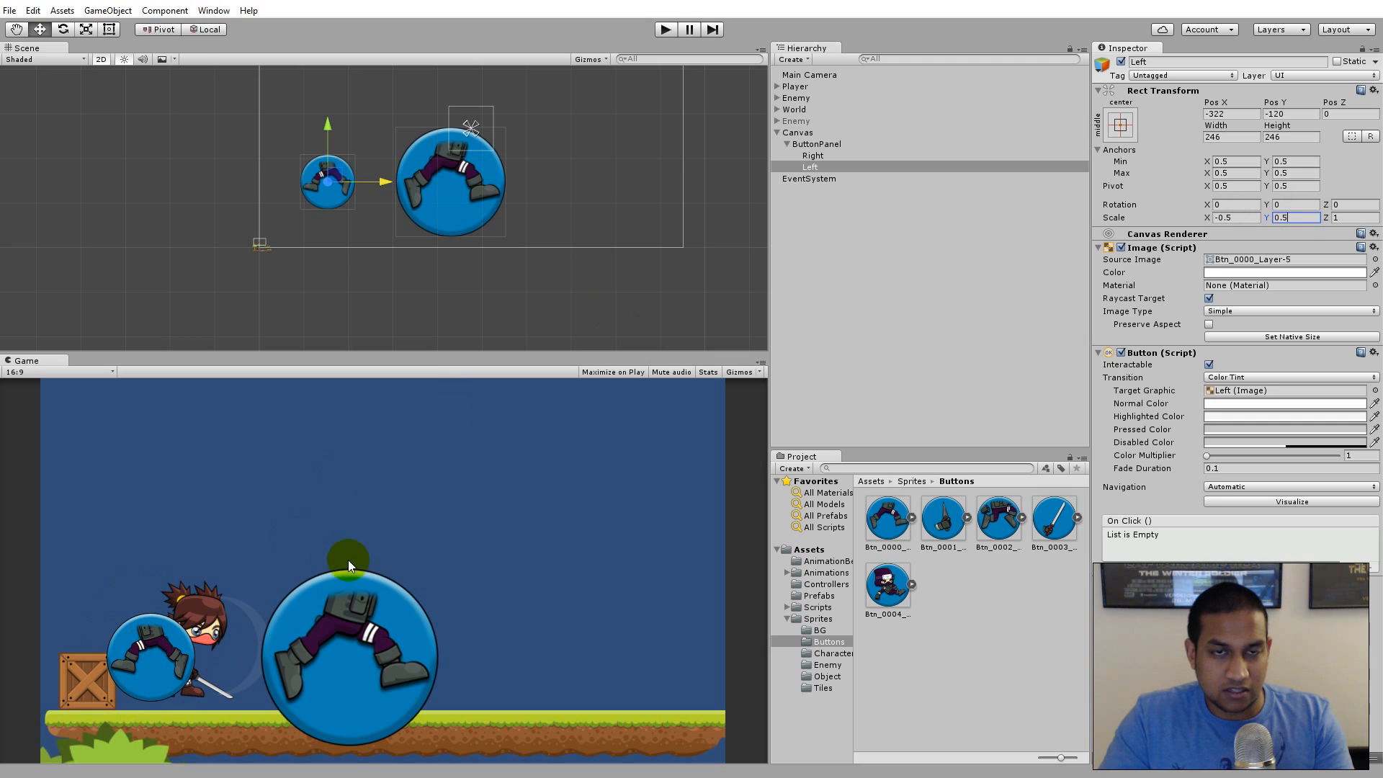
# Halve the size of the Right button with a scale of X 0.5 and Y 0.5
pyautogui.click(811, 155)
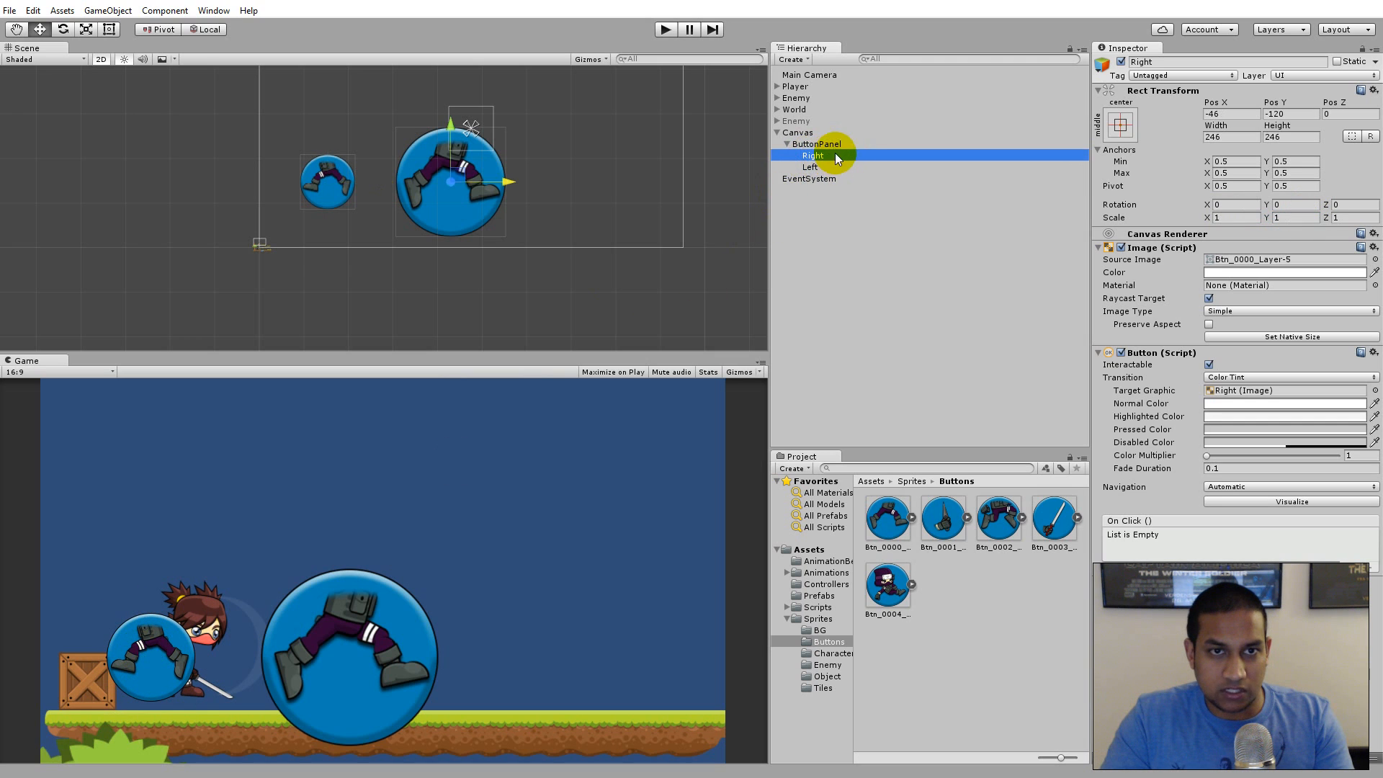
pyautogui.click(1224, 217)
pyautogui.write('-')
pyautogui.press('BackSpace')
pyautogui.write('0.5')
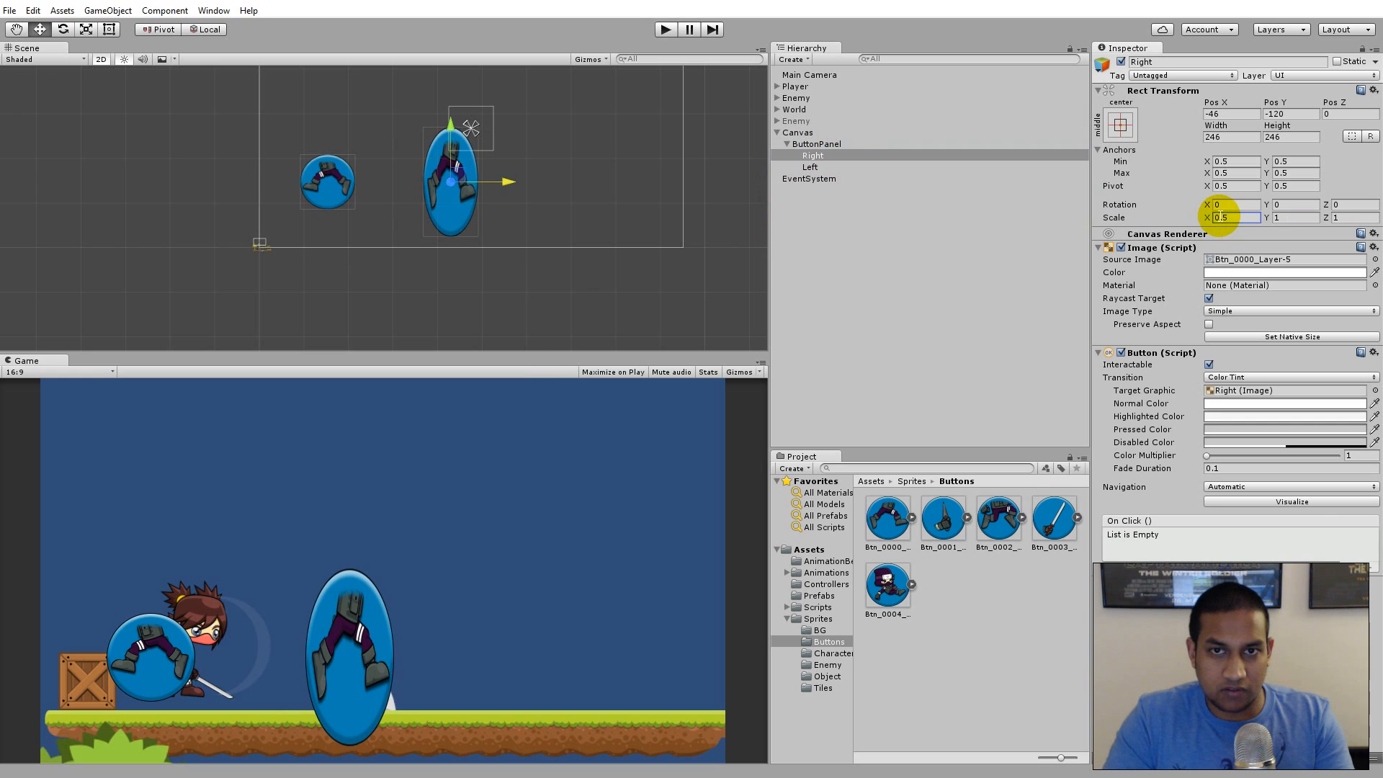
pyautogui.click(1280, 218)
pyautogui.write('0.5')
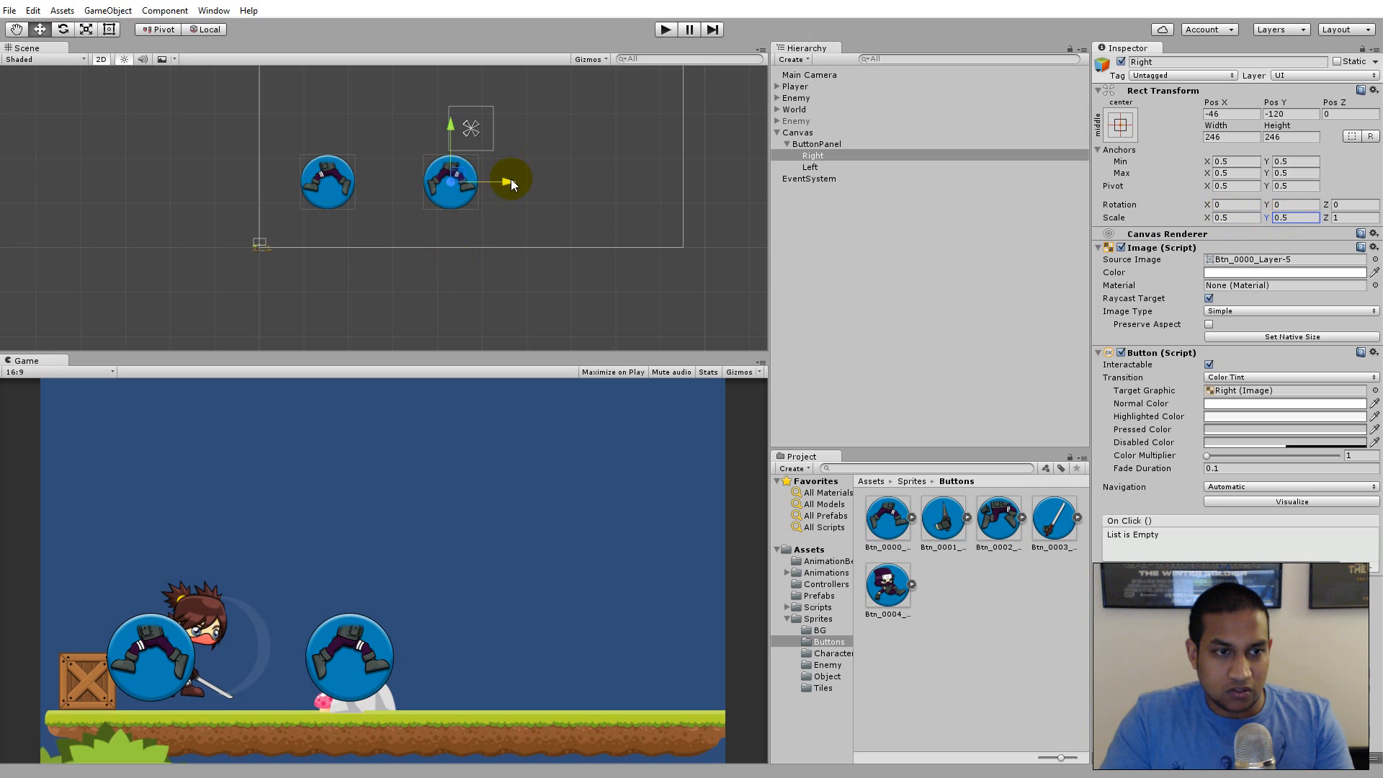
# Move the Right button closer to the Left button, to about X -167
pyautogui.moveTo(511, 180); pyautogui.dragTo(467, 181)
pyautogui.scroll(3, 387, 208)
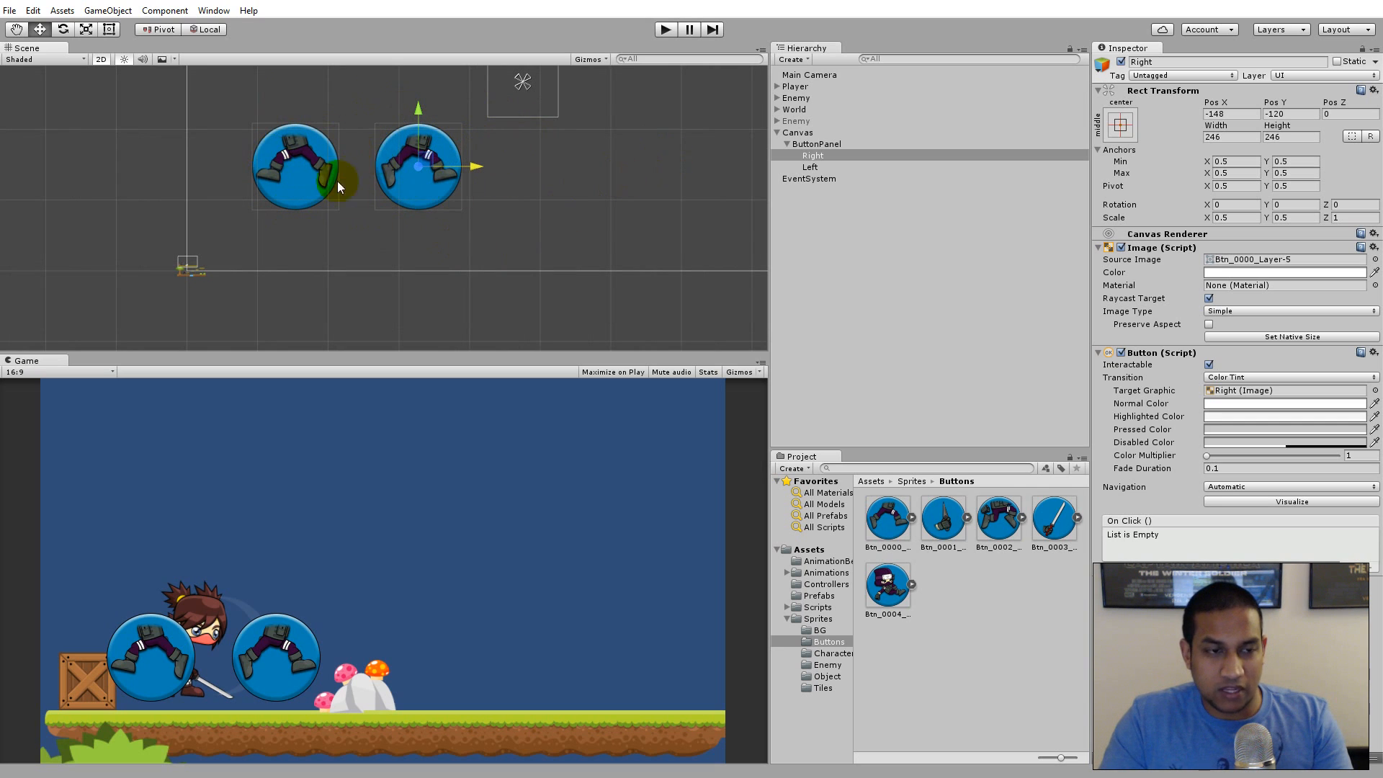
pyautogui.moveTo(478, 168); pyautogui.dragTo(425, 141)
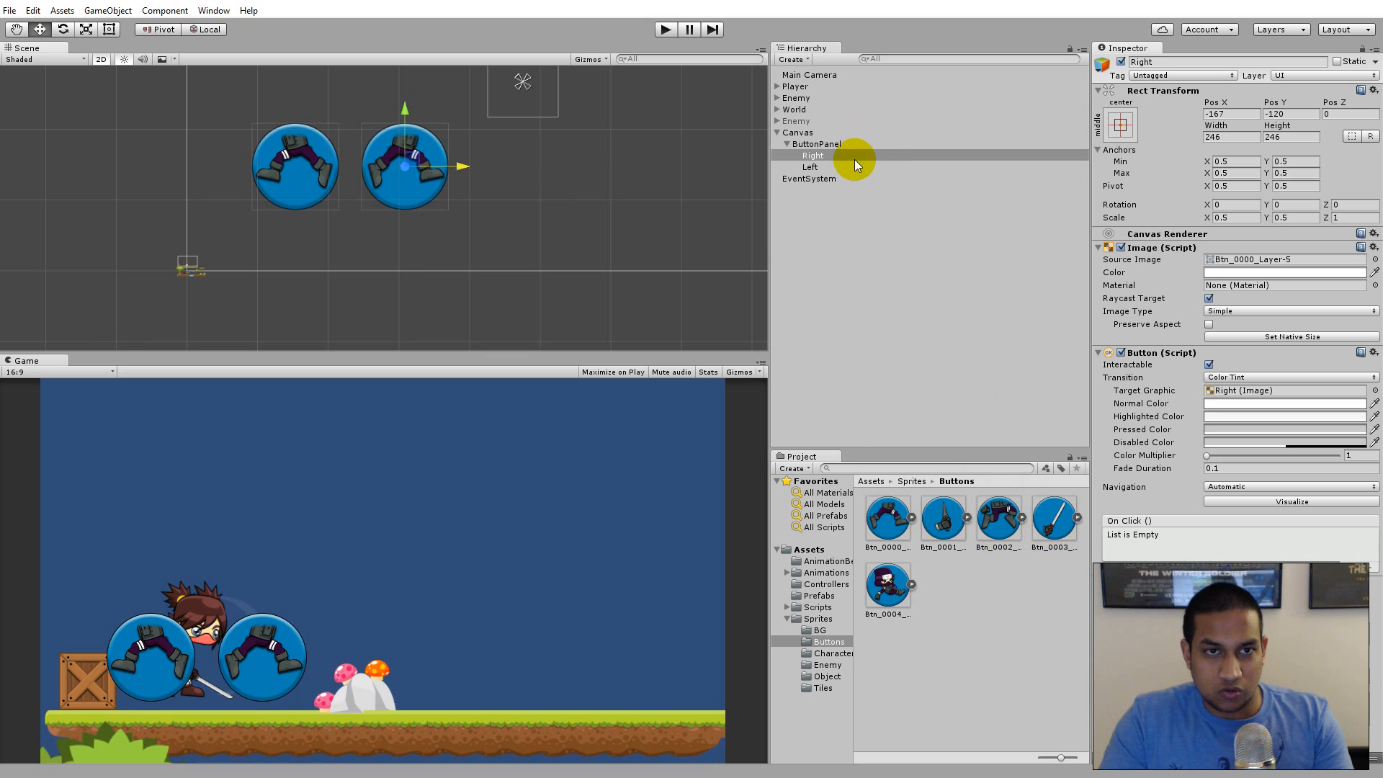
# Create a Throw button from a copy of Right, using the Btn_0001_Layer-4 sprite and placed beside it at about X -13
pyautogui.click(832, 155)
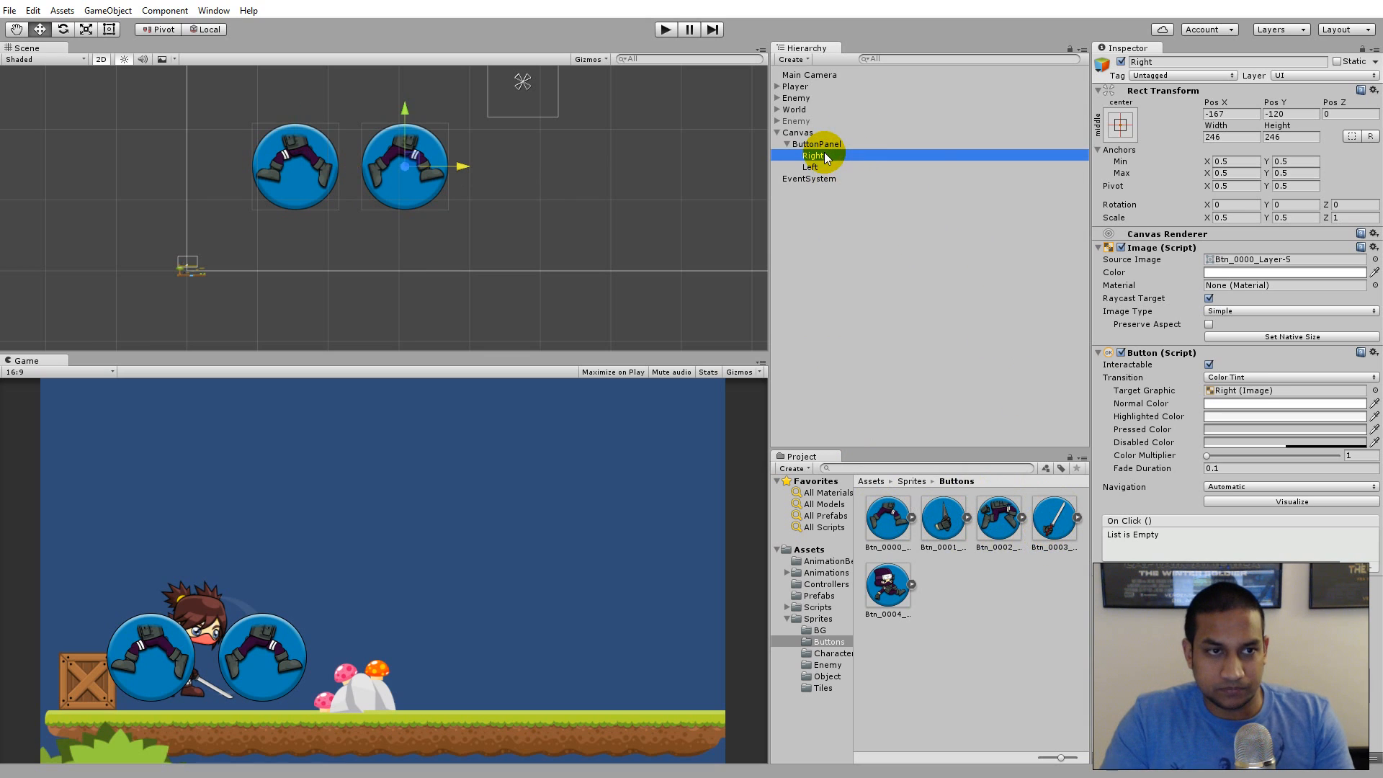
pyautogui.rightClick(825, 157)
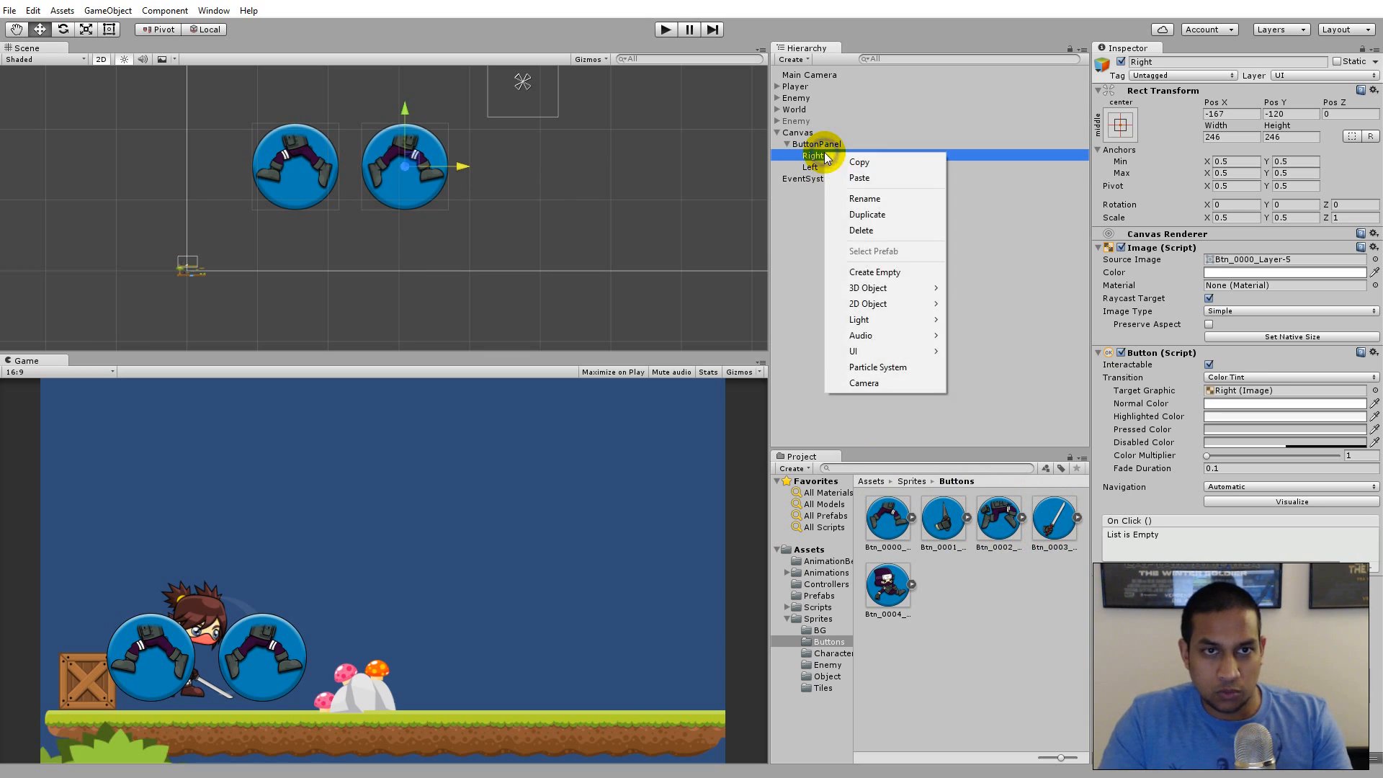
pyautogui.click(896, 214)
pyautogui.press('F2')
pyautogui.write('Thrt')
pyautogui.write('ow')
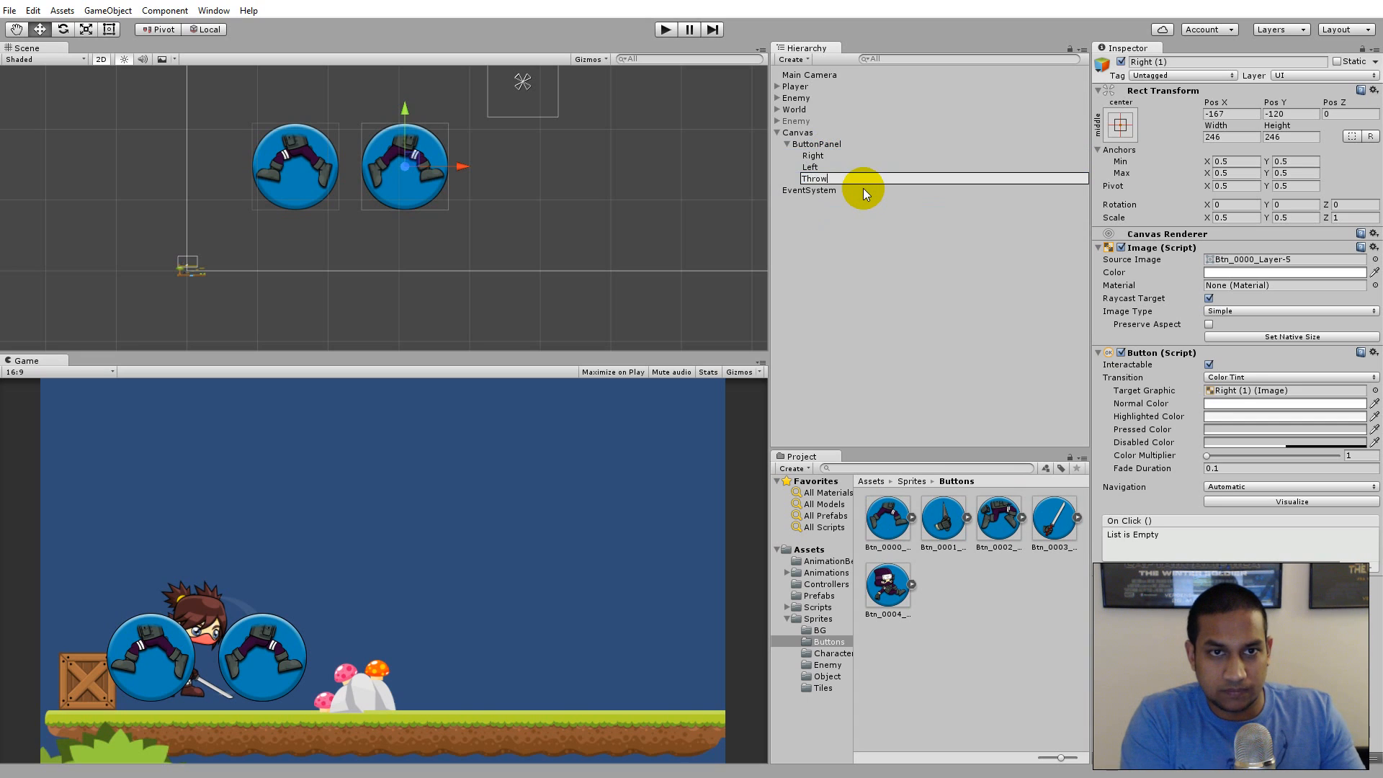
pyautogui.press('Return')
pyautogui.moveTo(942, 542); pyautogui.dragTo(1262, 261)
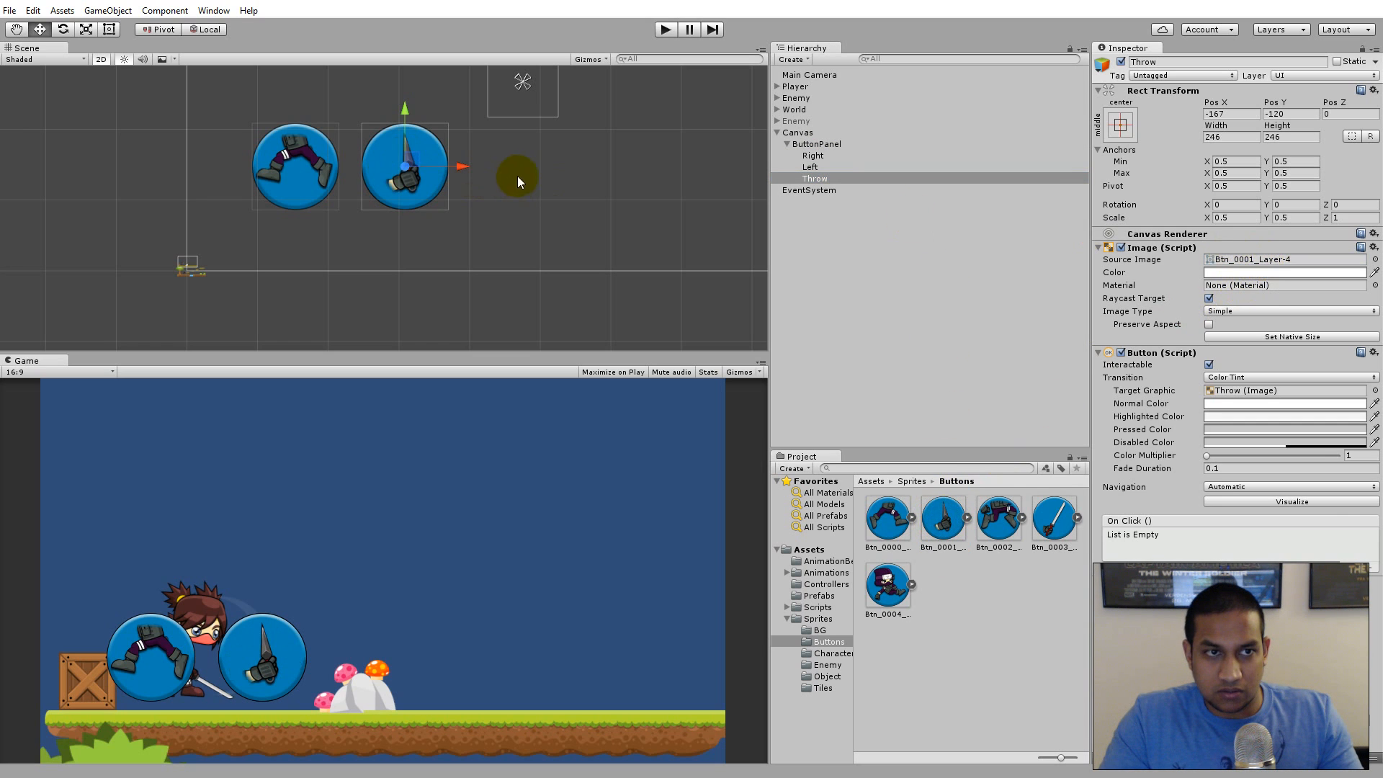
pyautogui.moveTo(465, 170); pyautogui.dragTo(592, 169)
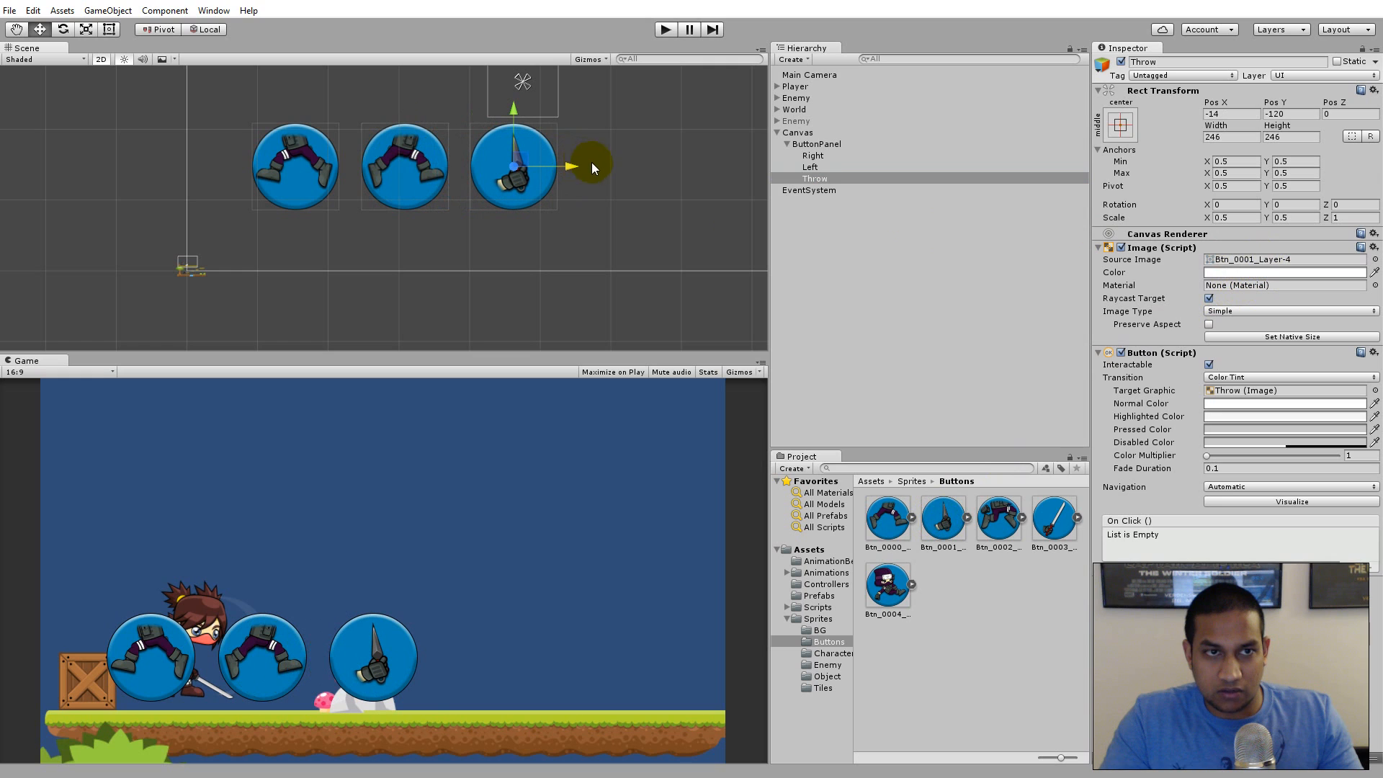
# Create an Attack button from a copy of Throw, using the Btn_0003_Layer-2 sprite and placed beside it at about X 143
pyautogui.rightClick(823, 179)
pyautogui.click(888, 235)
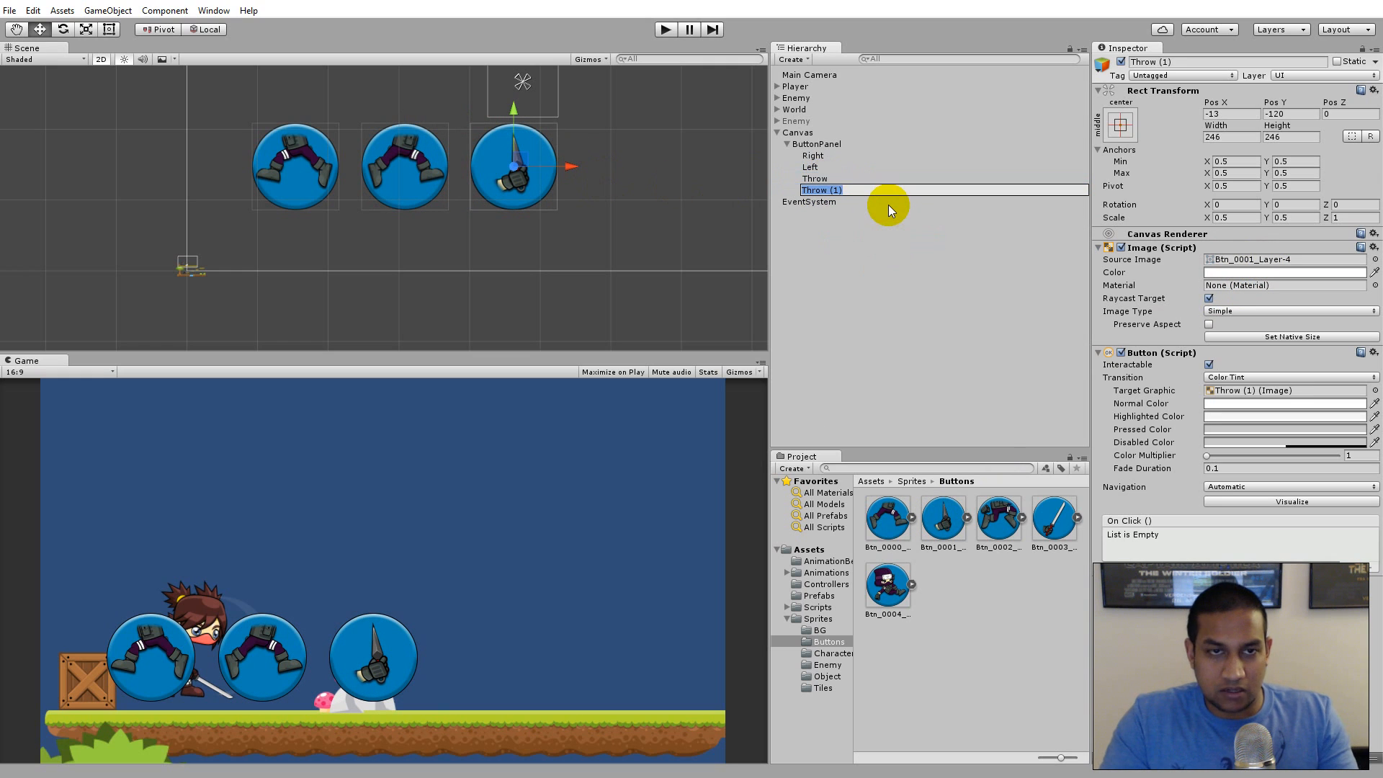
pyautogui.write('Attack')
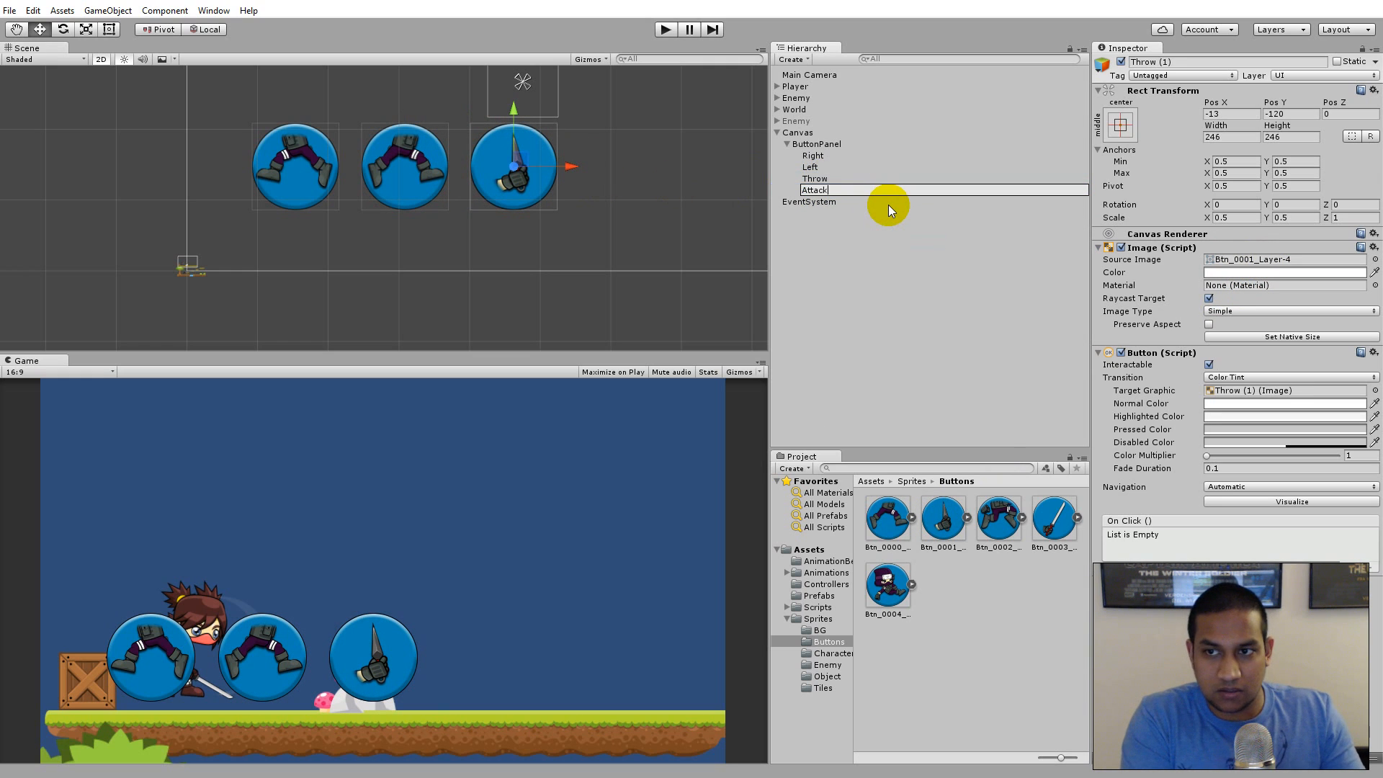
pyautogui.press('Return')
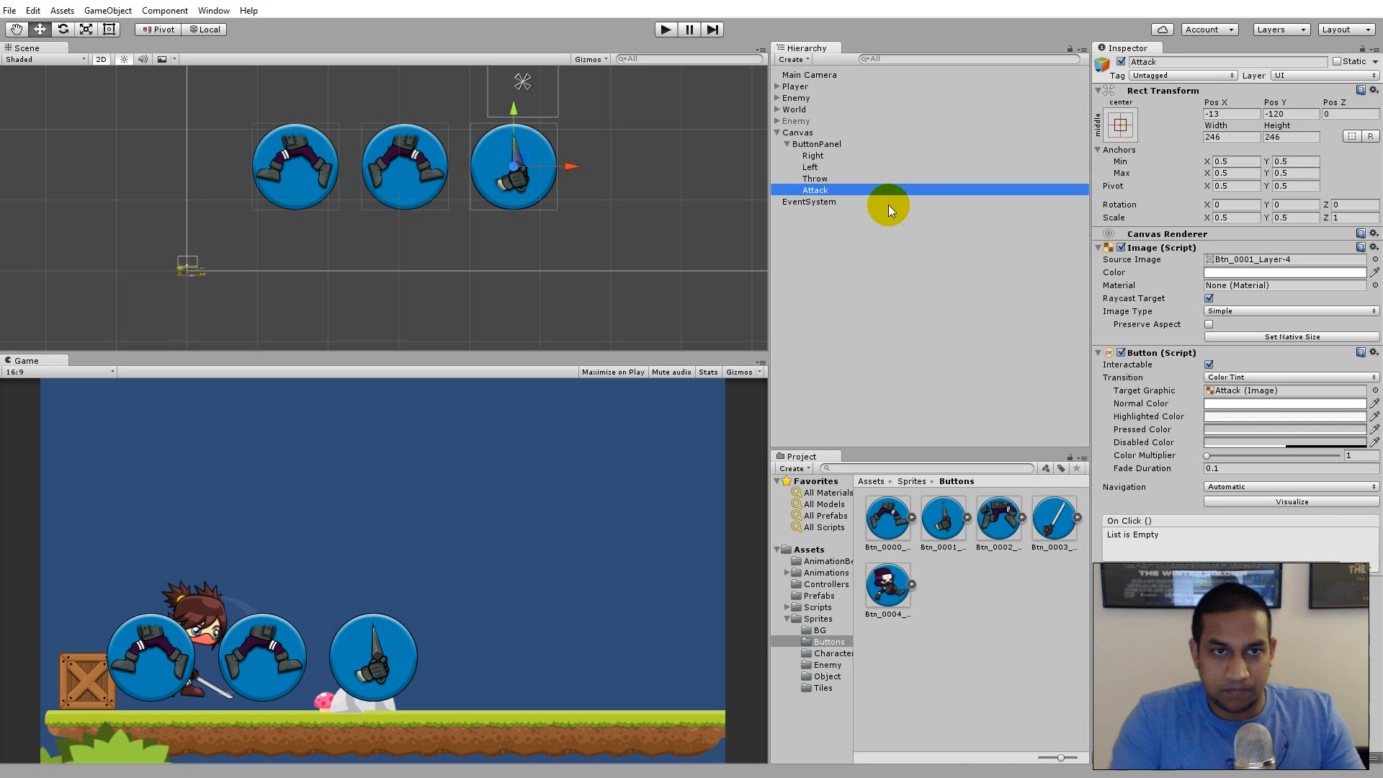
pyautogui.moveTo(1053, 531); pyautogui.dragTo(1278, 263)
pyautogui.moveTo(558, 181); pyautogui.dragTo(680, 158)
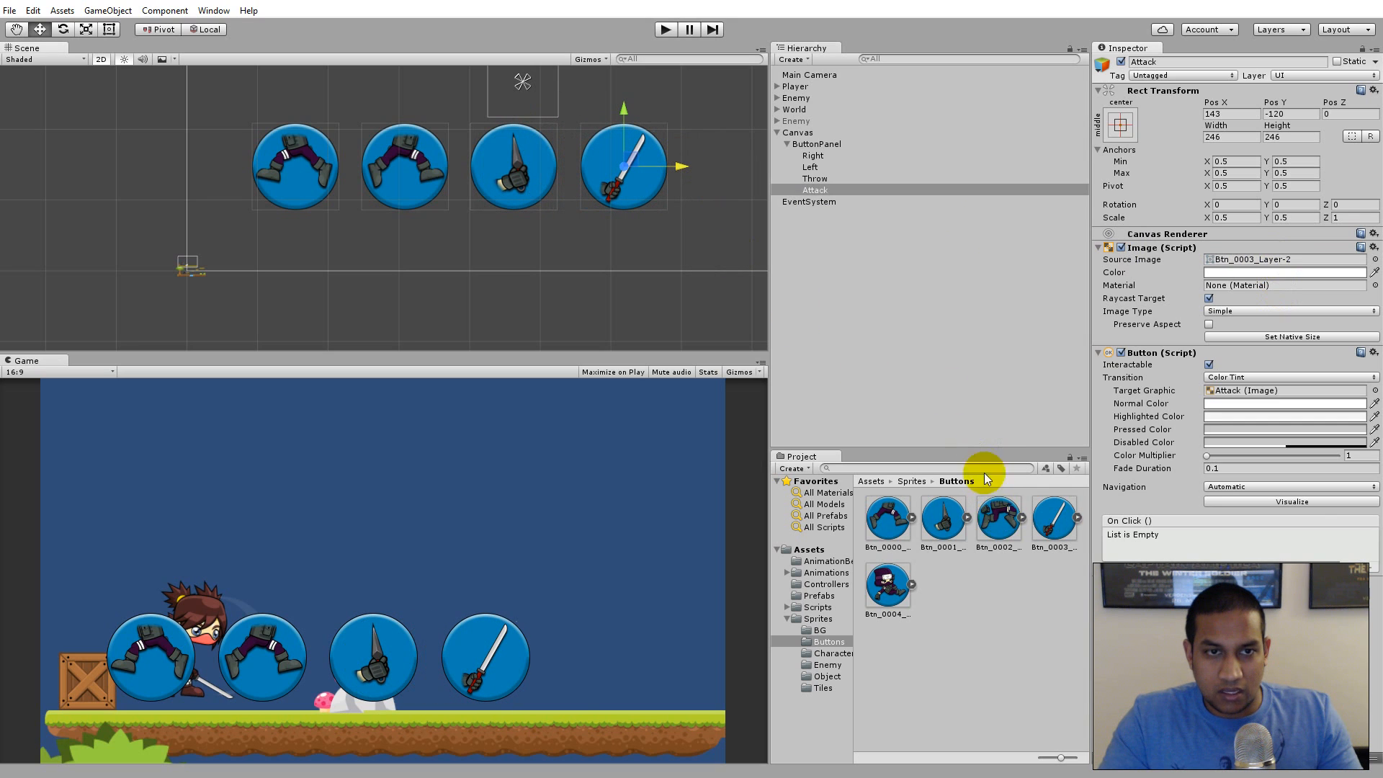
# Create a Slide button from a copy of Attack, placed at about X 248 and using the Btn_0004_Layer-1 sprite
pyautogui.rightClick(856, 193)
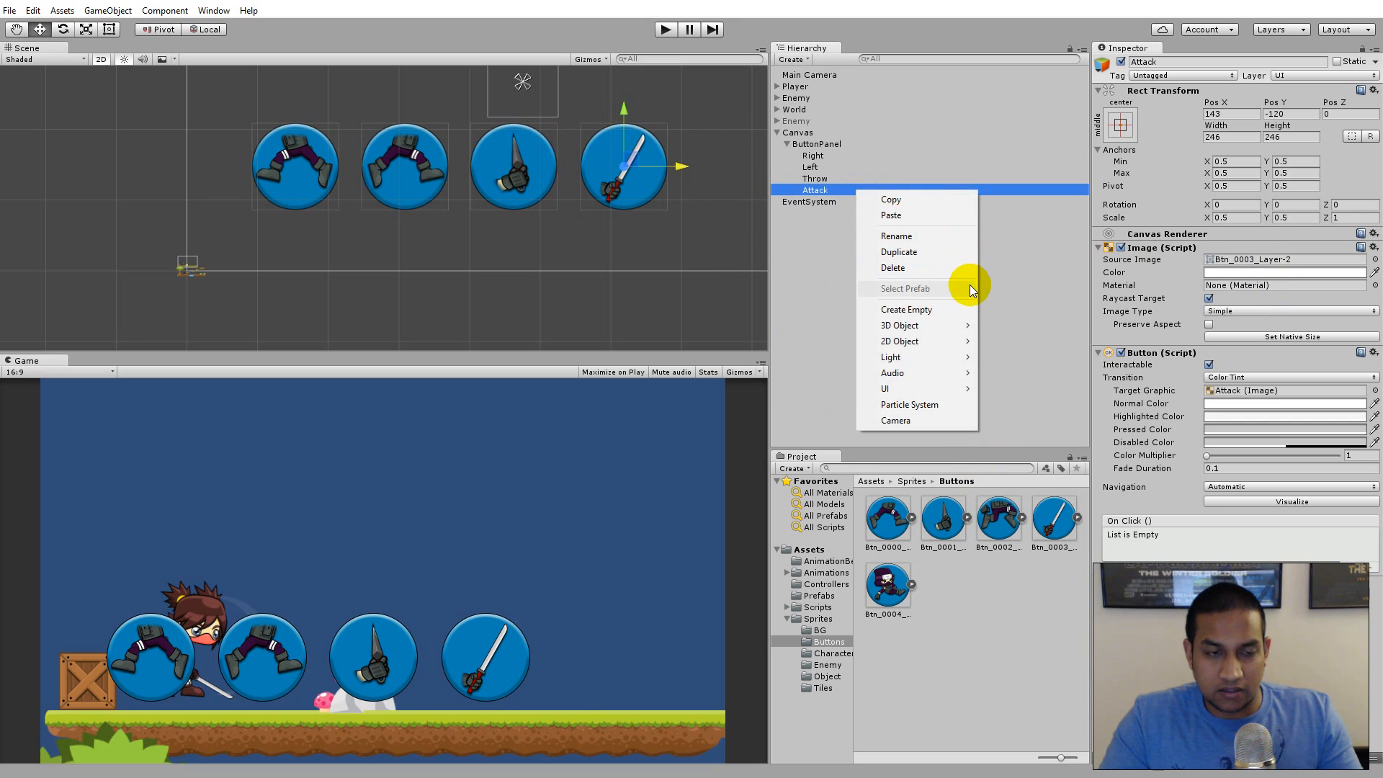
pyautogui.click(921, 251)
pyautogui.moveTo(710, 167); pyautogui.dragTo(784, 167)
pyautogui.click(851, 201)
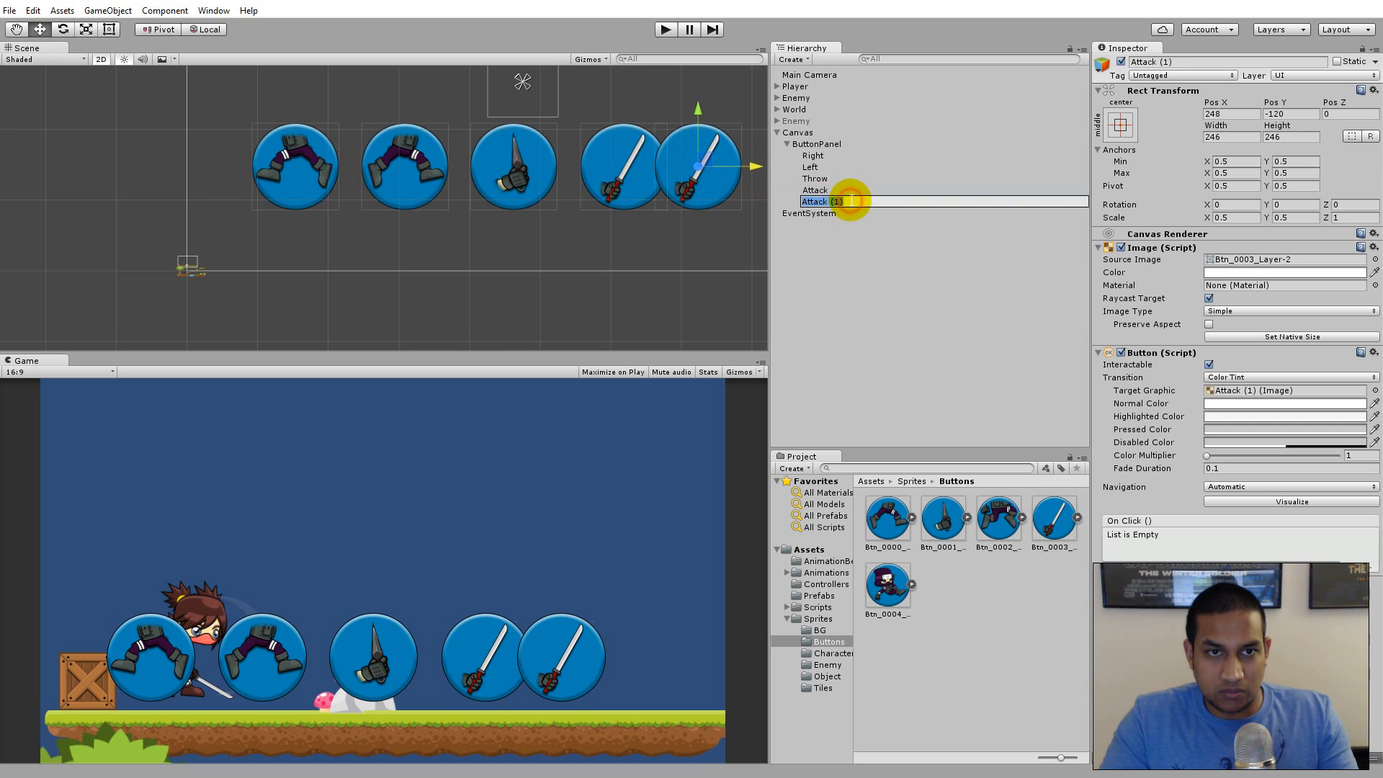
pyautogui.write('Saide')
pyautogui.press('Return')
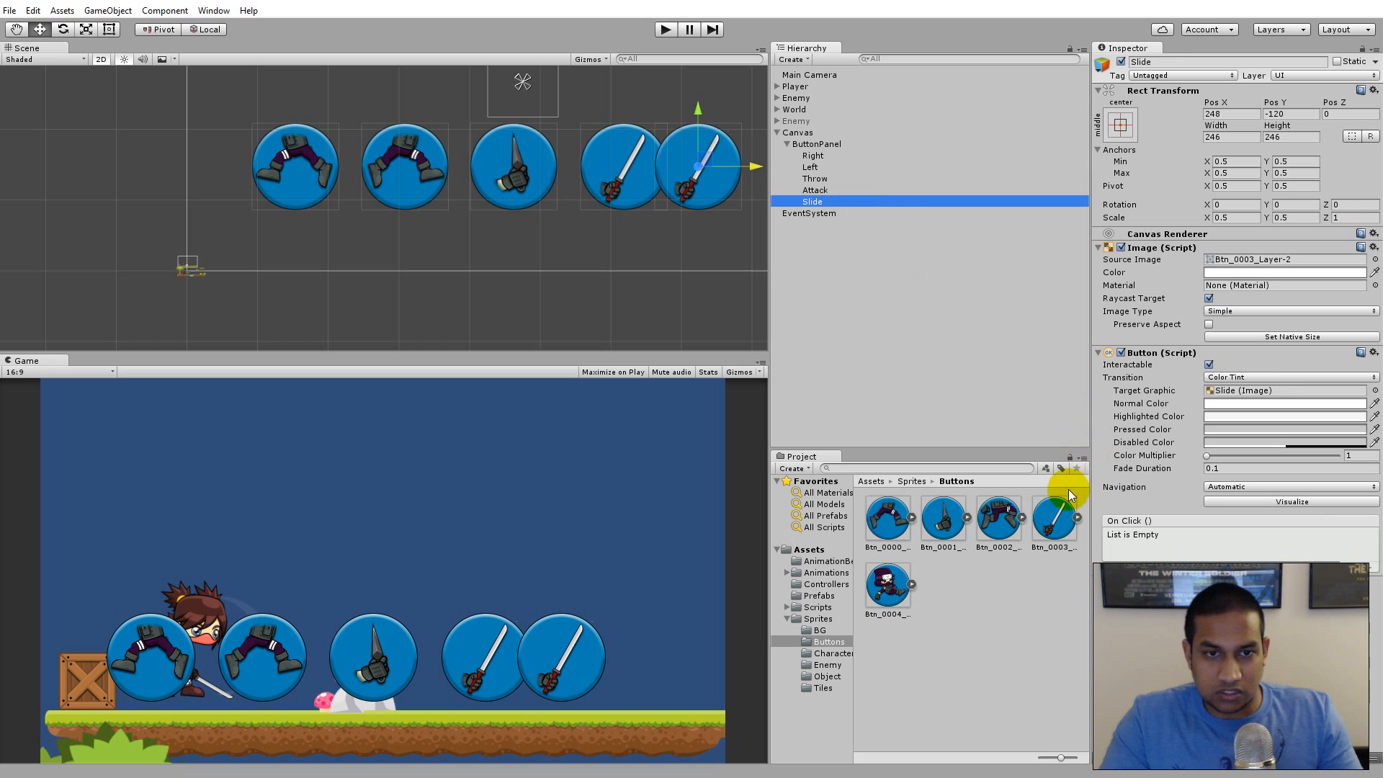
pyautogui.moveTo(897, 576); pyautogui.dragTo(1255, 263)
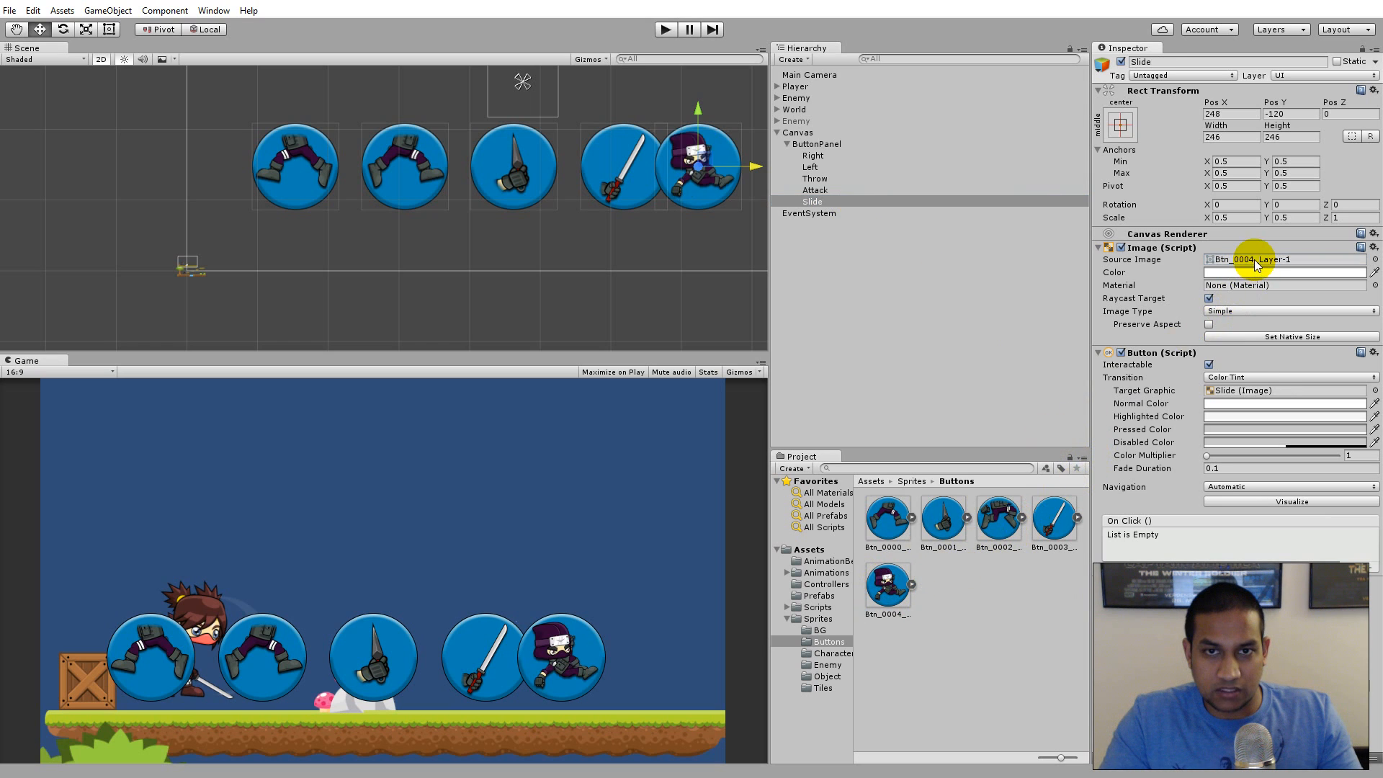
# Create a Jump button from a copy of Slide, placed at about X 386 and using the Btn_0002_Layer-3 sprite
pyautogui.scroll(-2, 685, 218)
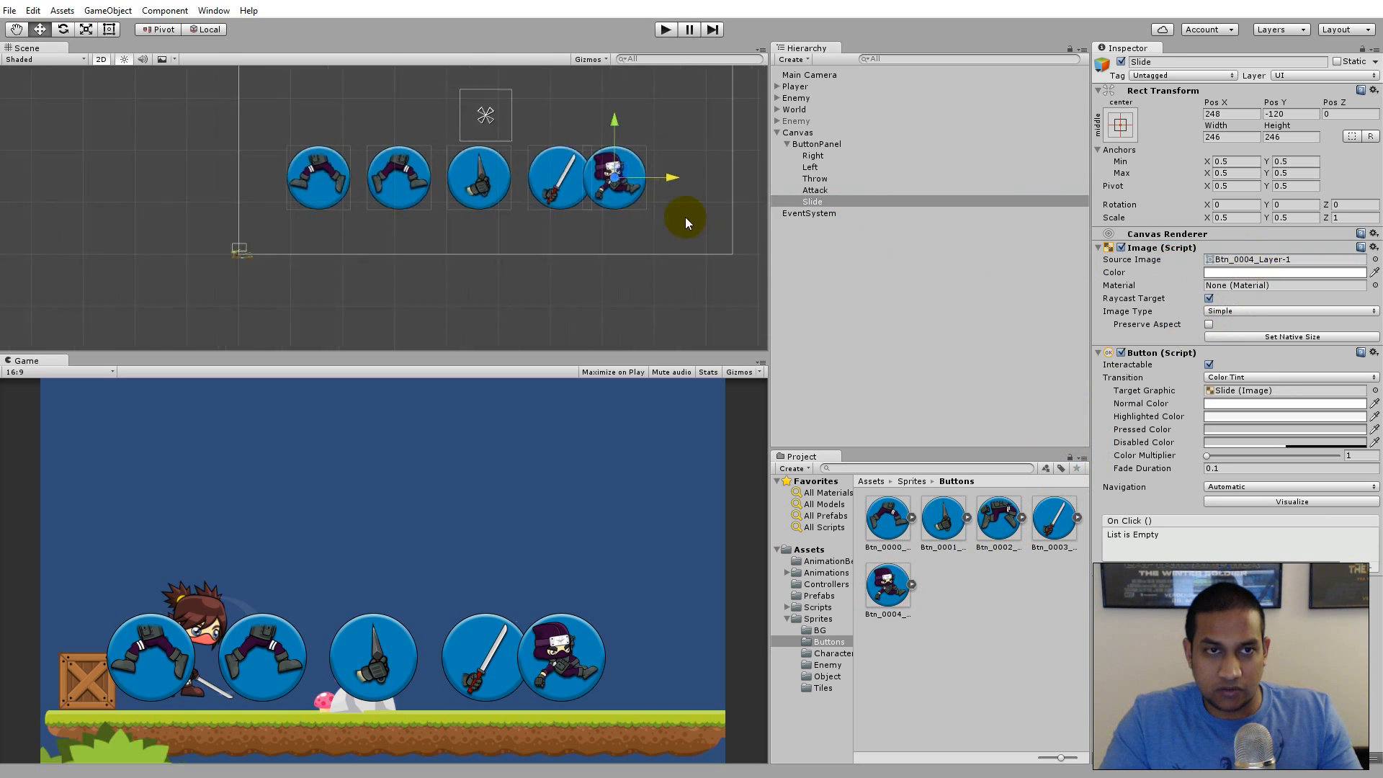
pyautogui.rightClick(816, 203)
pyautogui.click(893, 268)
pyautogui.moveTo(673, 175); pyautogui.dragTo(741, 172)
pyautogui.moveTo(1005, 521); pyautogui.dragTo(1252, 265)
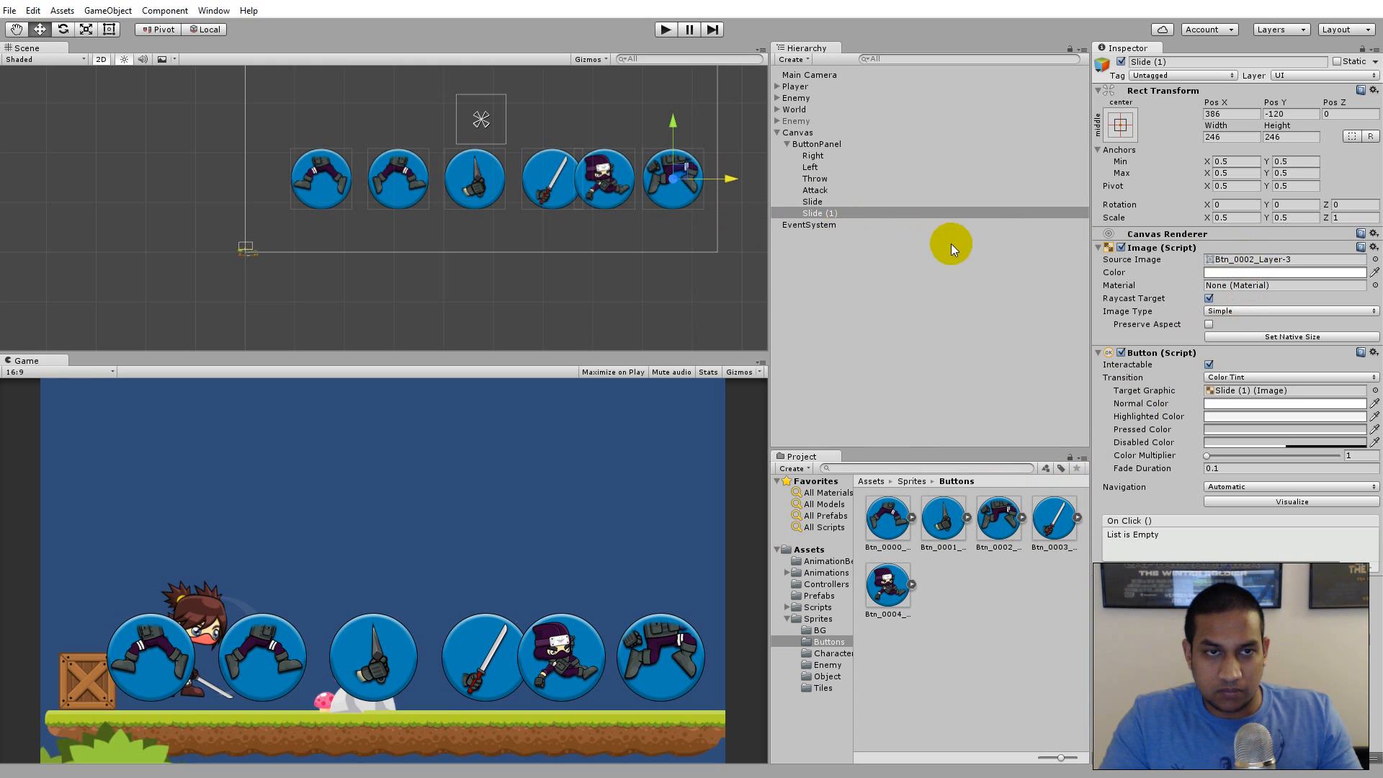
pyautogui.click(828, 213)
pyautogui.write('Jump')
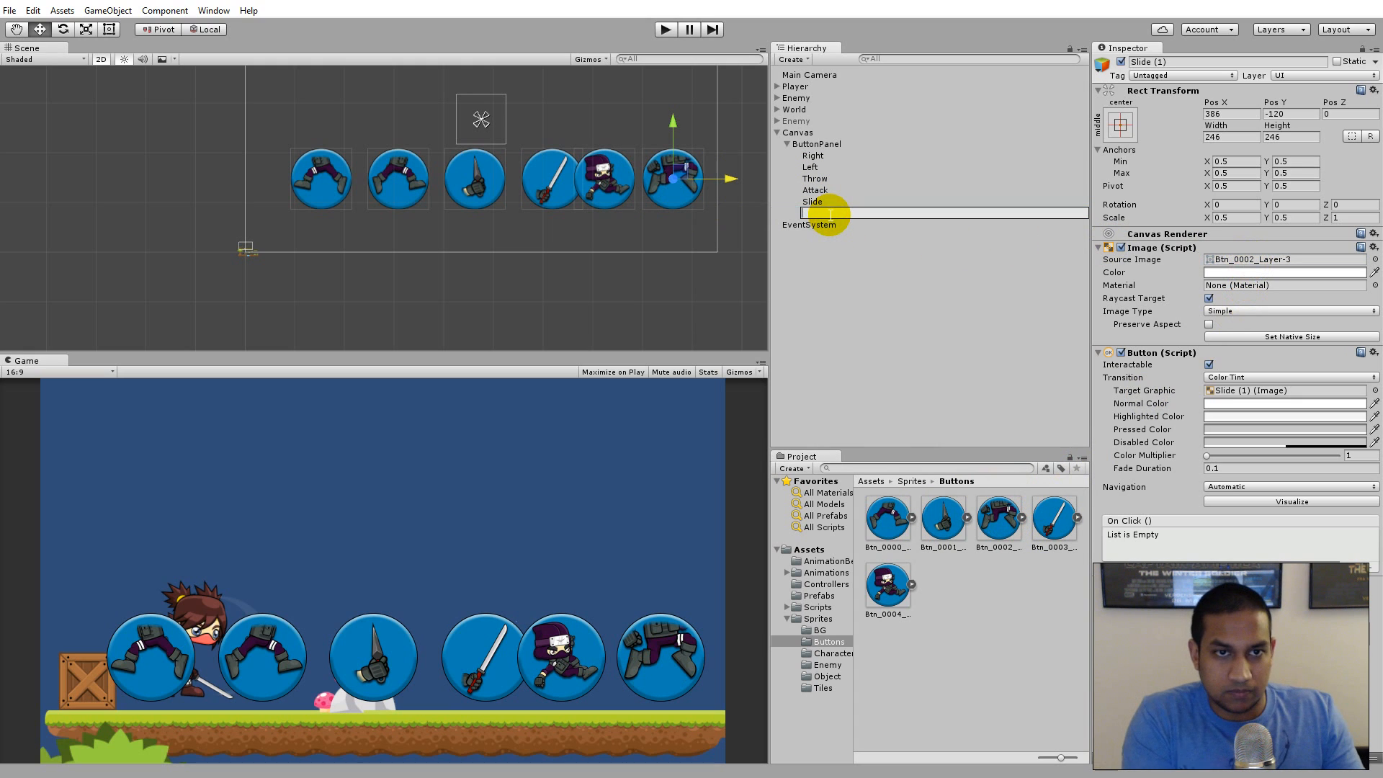
pyautogui.press('Return')
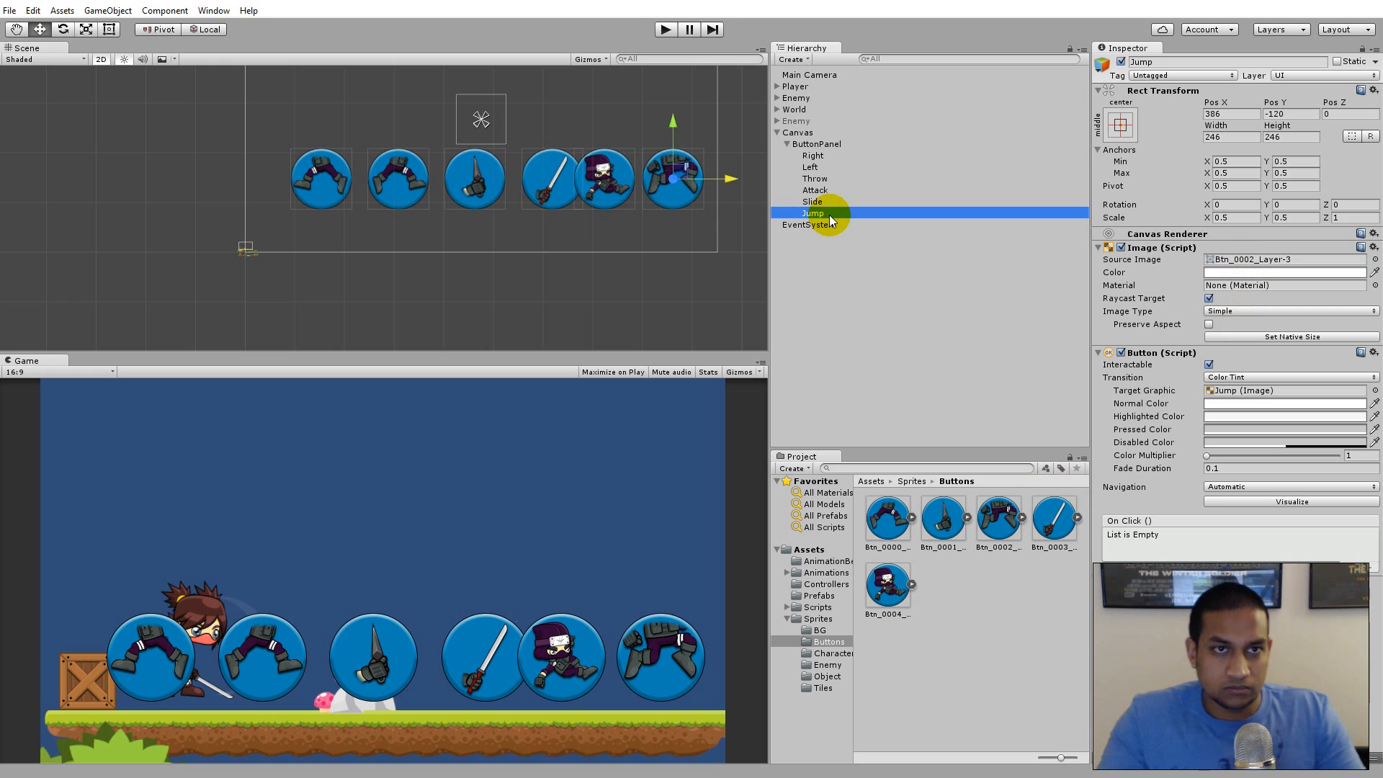
# Add a Grid Layout Group component to ButtonPanel
pyautogui.scroll(1, 662, 214)
pyautogui.scroll(-1, 569, 235)
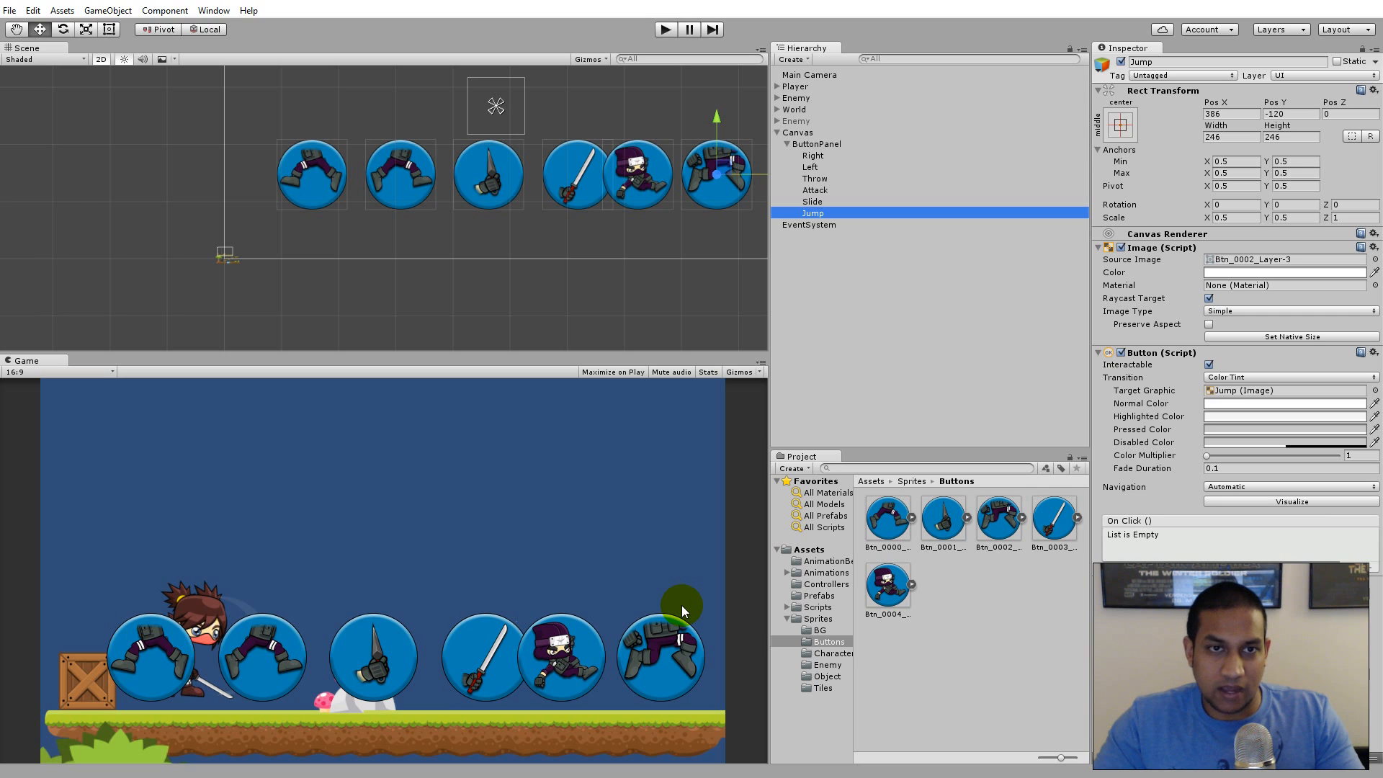
pyautogui.click(829, 144)
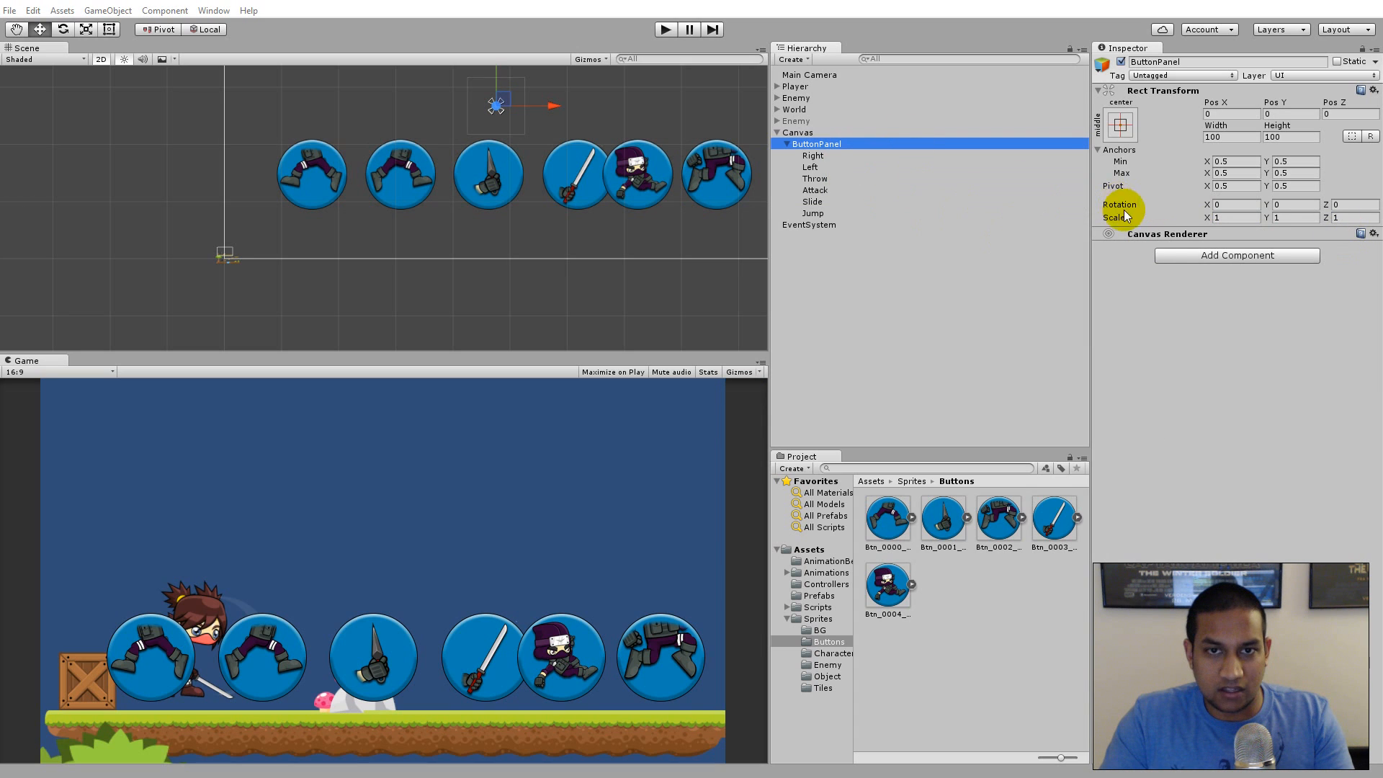
pyautogui.click(1210, 259)
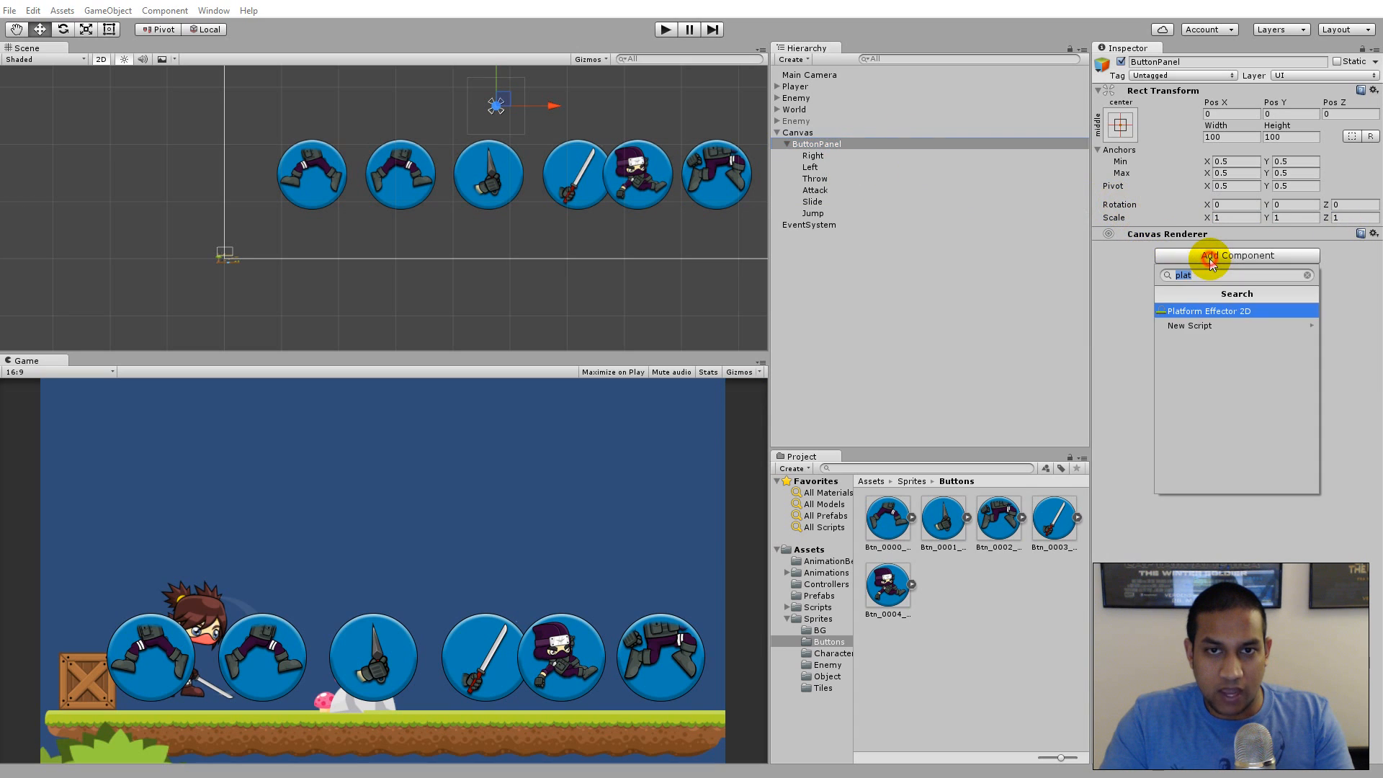
pyautogui.write('grid')
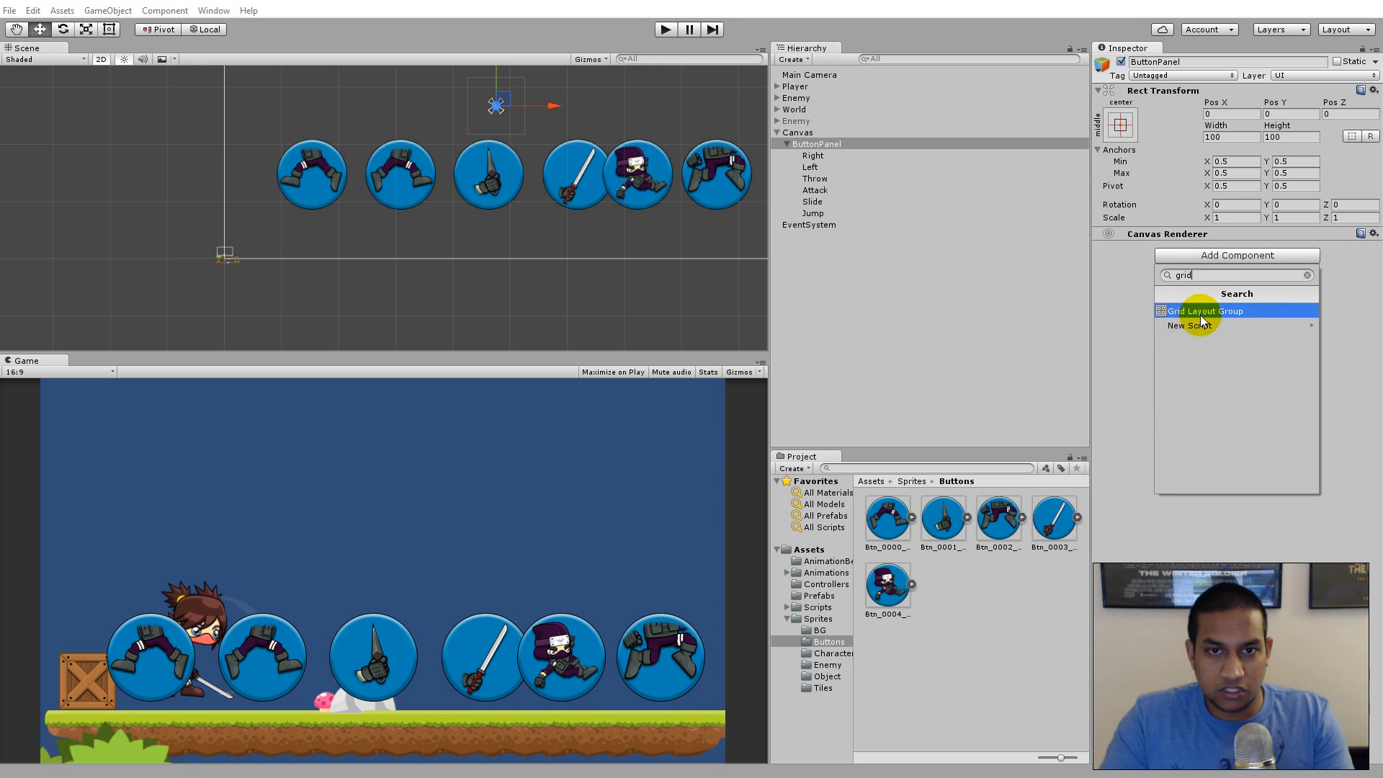
pyautogui.click(1251, 315)
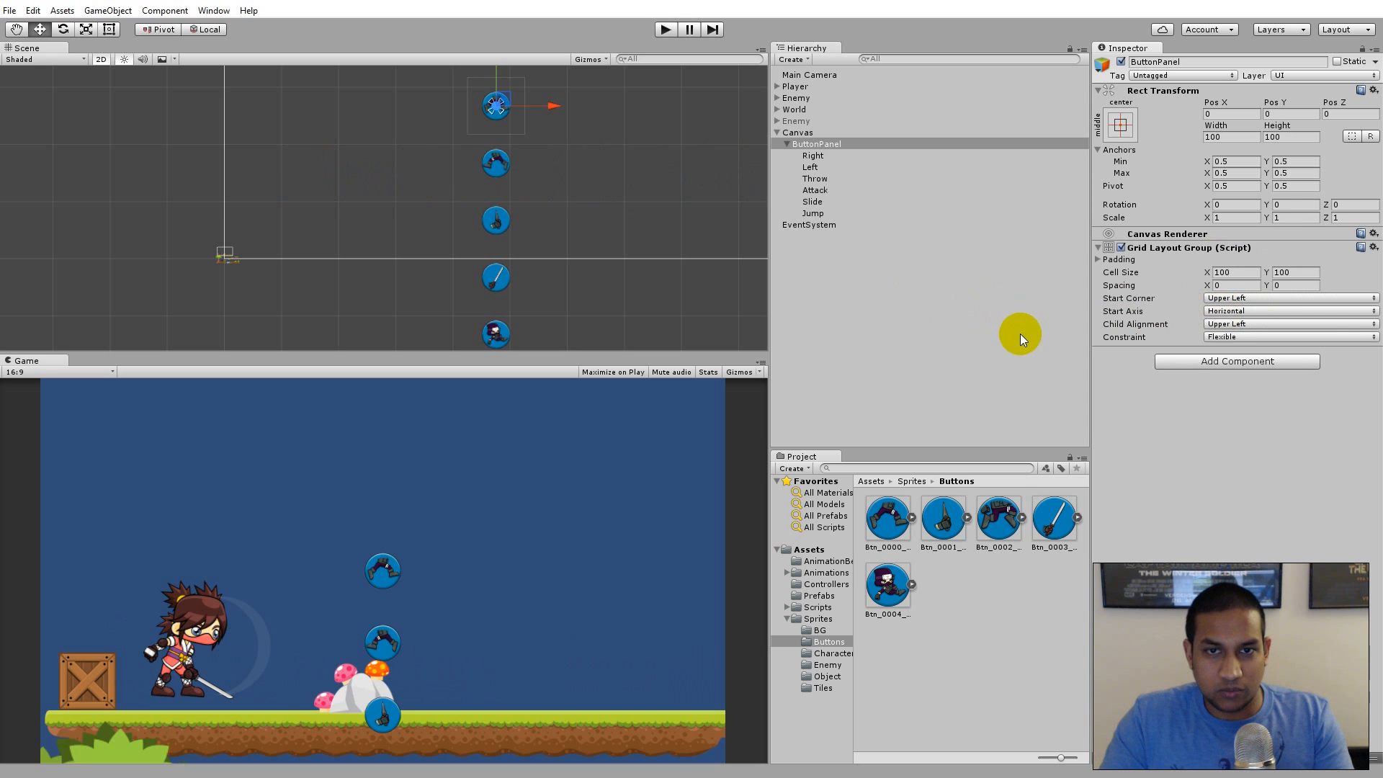
# Set the Cell Size of ButtonPanel's Grid Layout Group to X 150 and Y 150
pyautogui.scroll(-4, 538, 221)
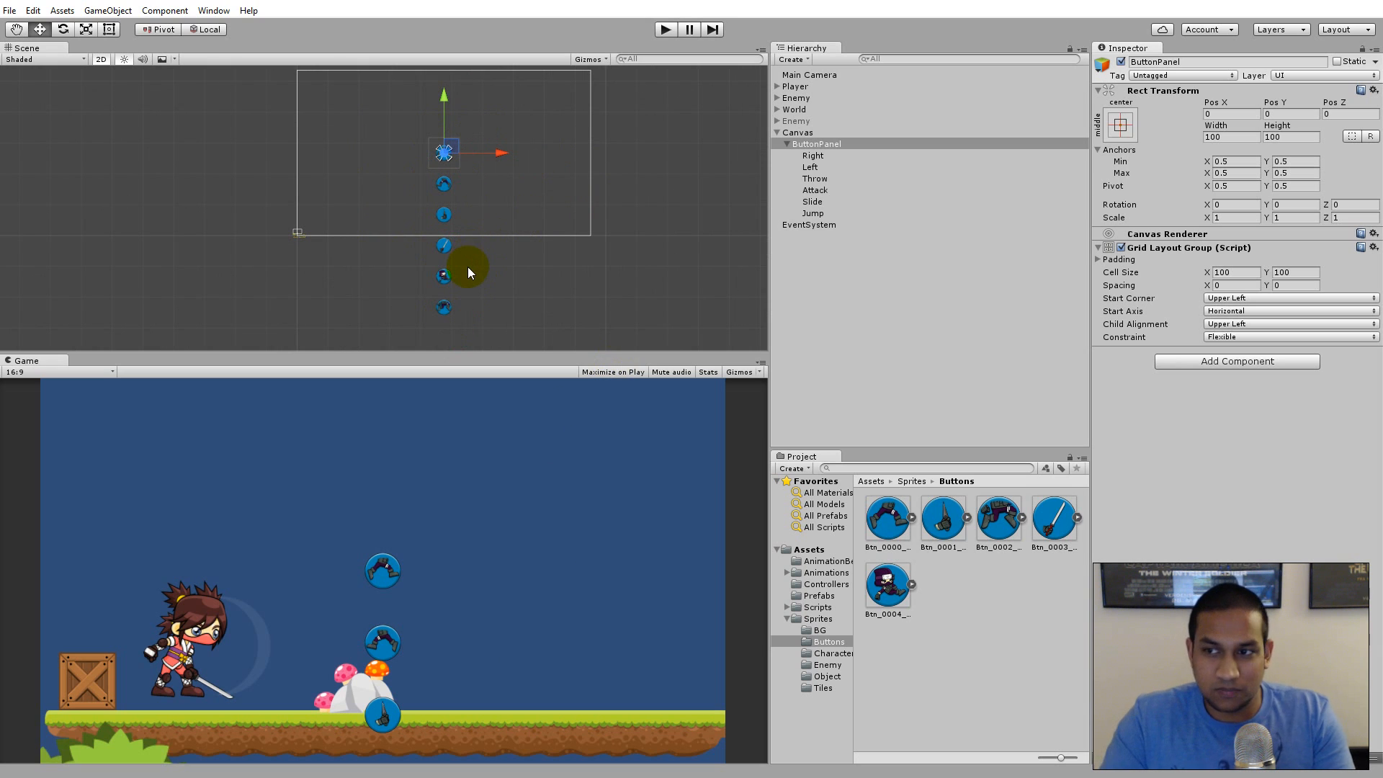
pyautogui.scroll(1, 490, 231)
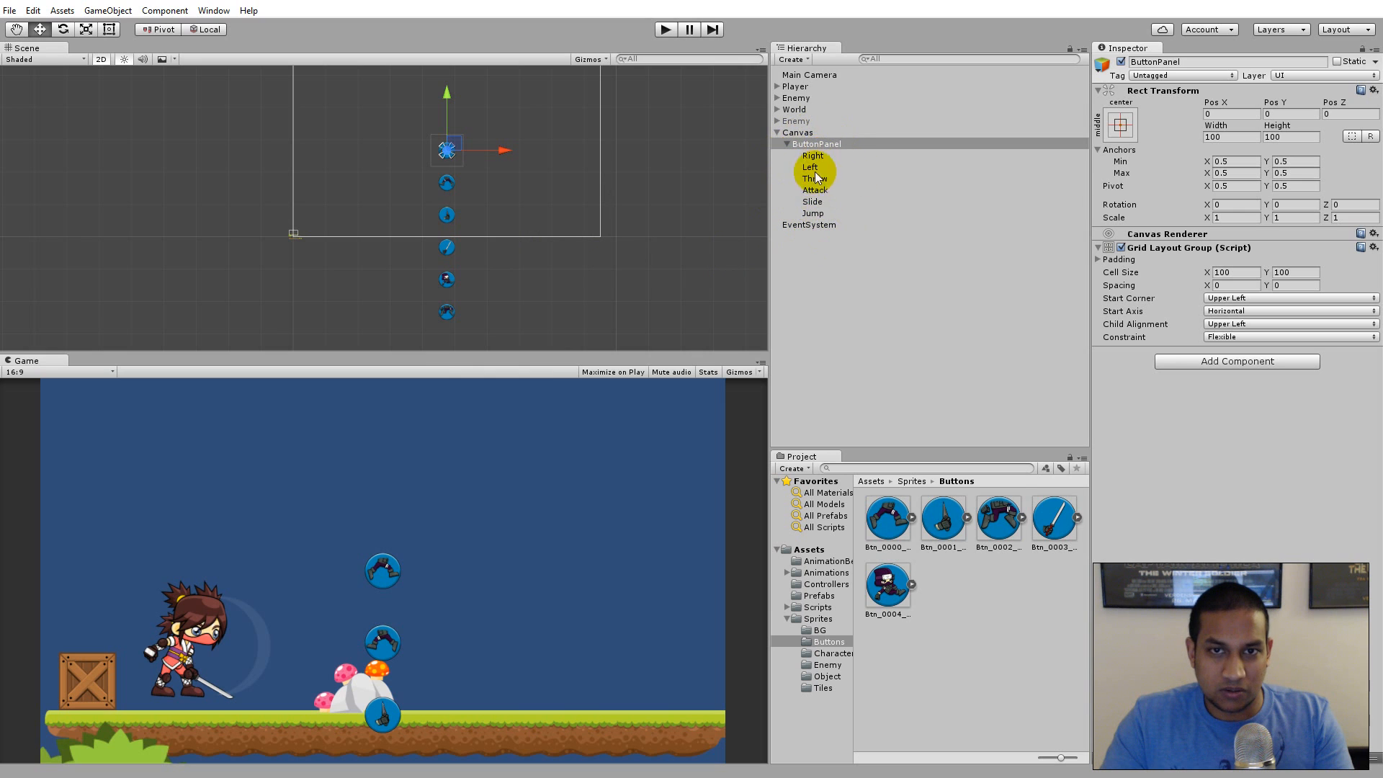
pyautogui.click(818, 189)
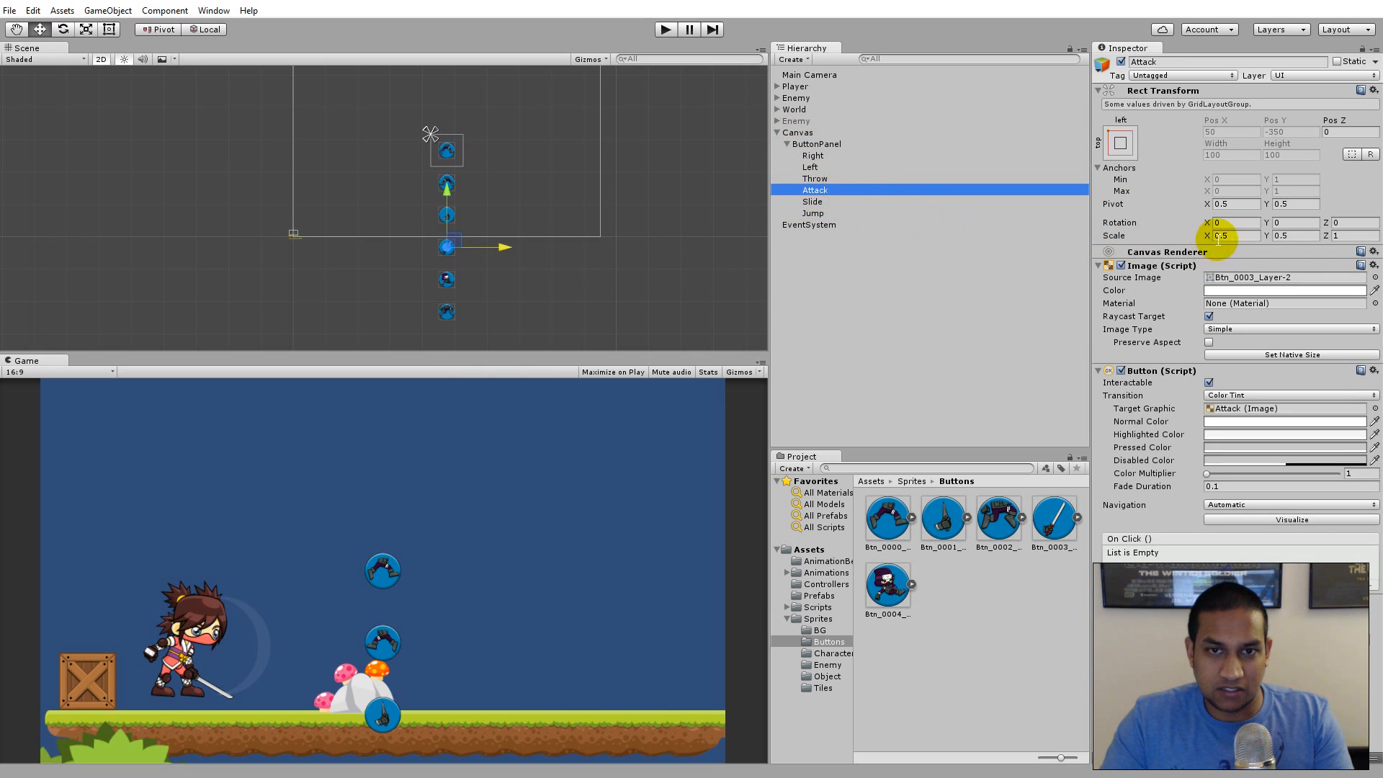
pyautogui.click(813, 145)
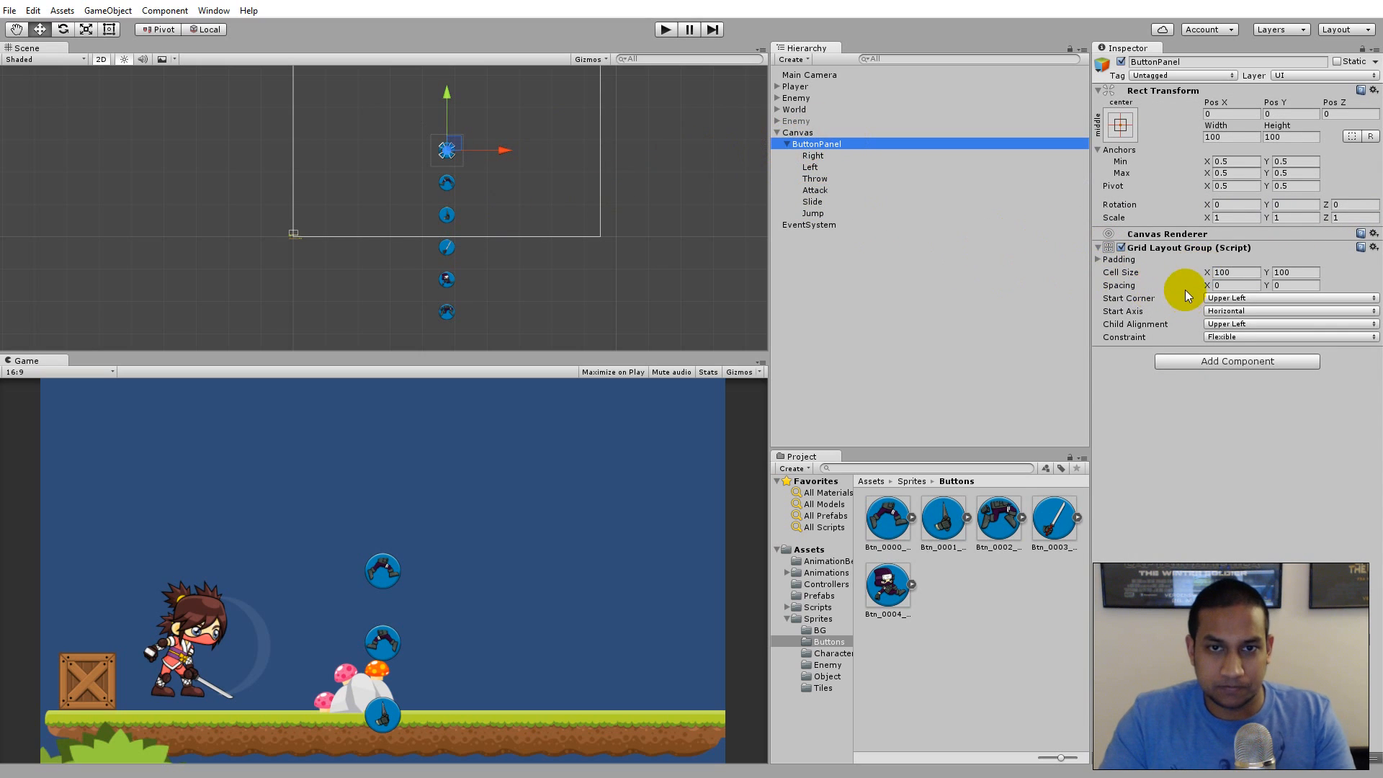
pyautogui.click(1232, 273)
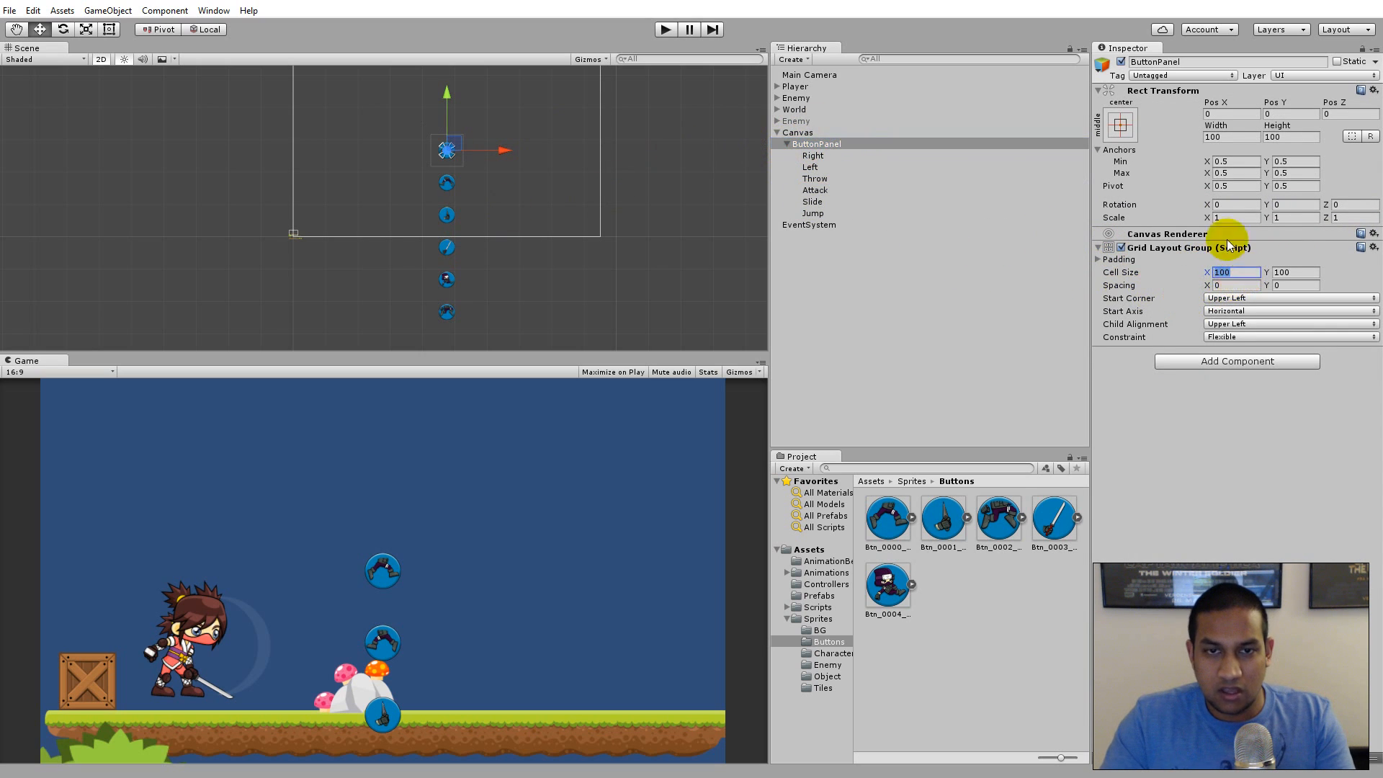
pyautogui.write('15')
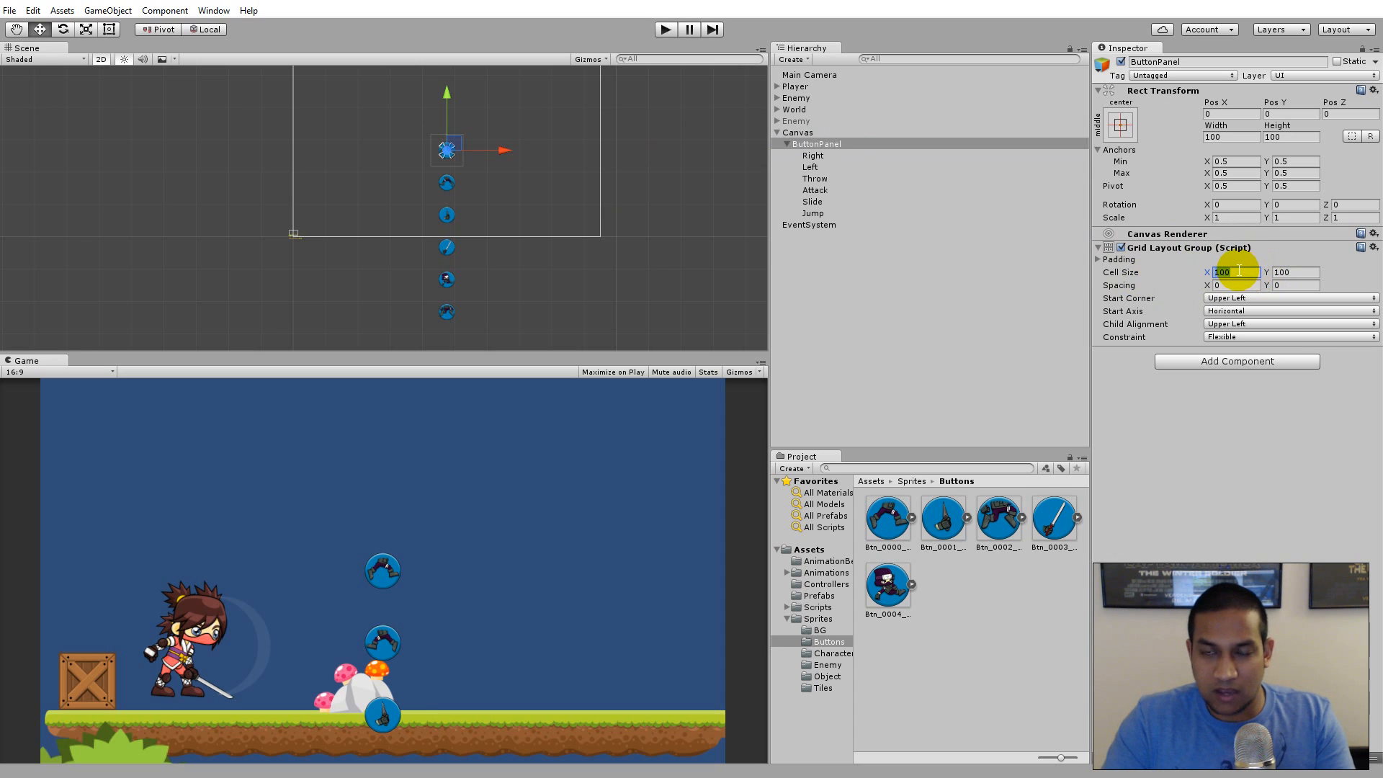
pyautogui.write('0')
pyautogui.click(1282, 273)
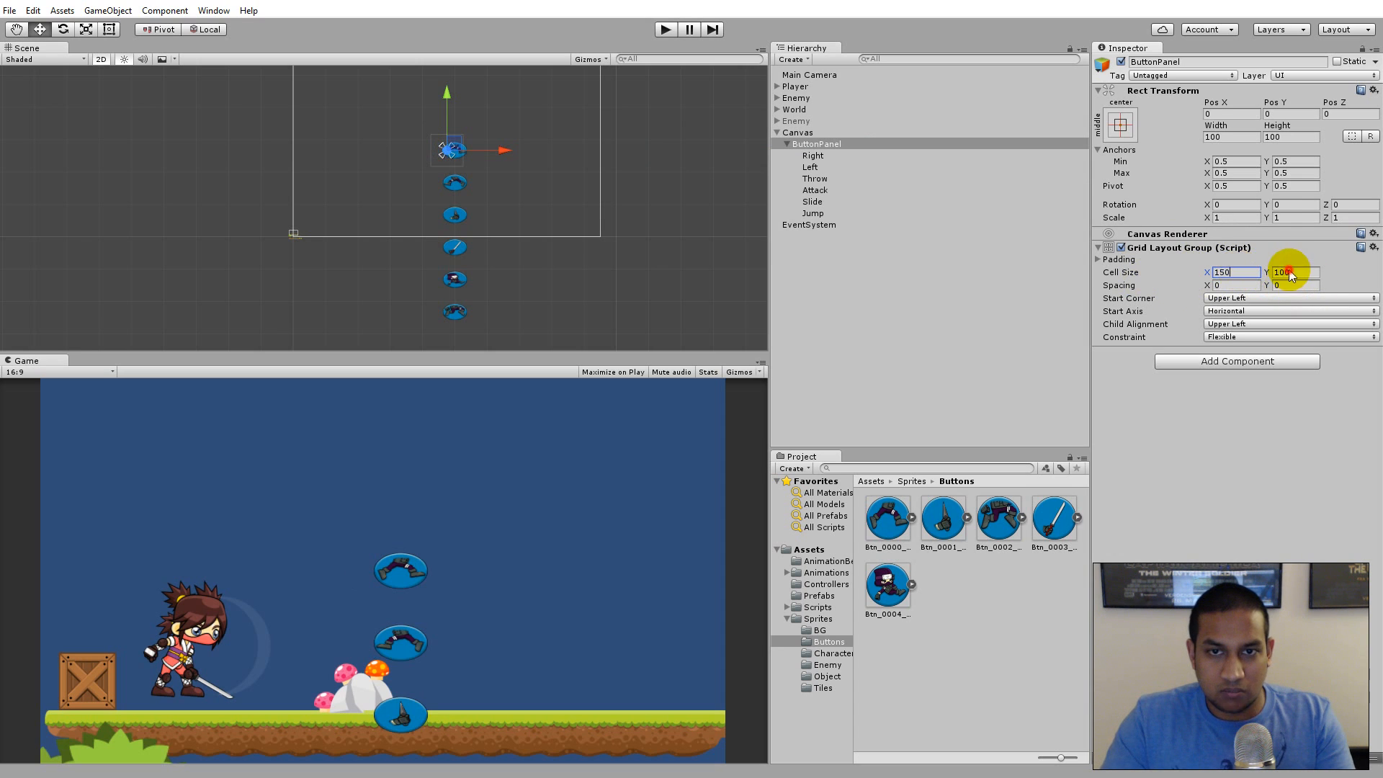
pyautogui.write('150')
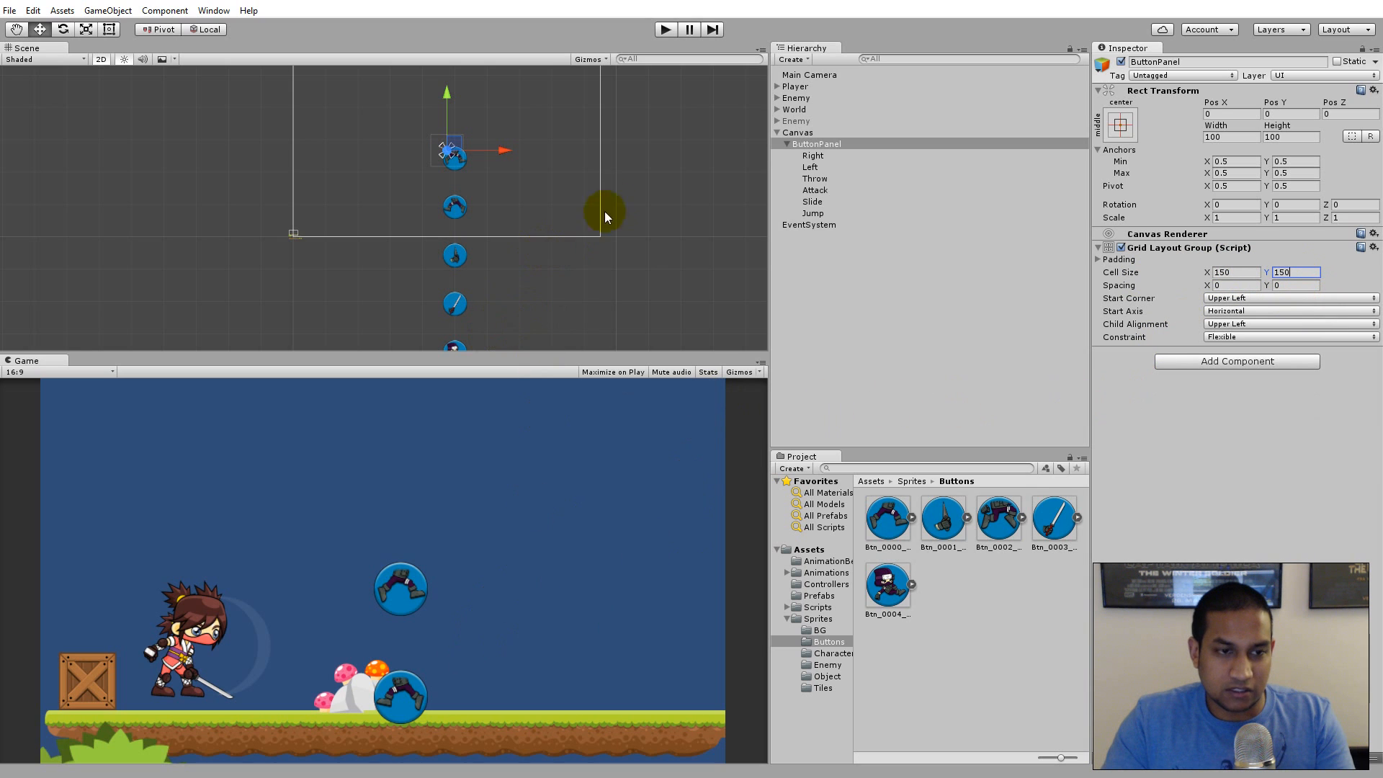
# Try a Grid Layout Group Cell Size of X 200 and Y 200, and return it to X 150 and Y 150
pyautogui.scroll(3, 677, 248)
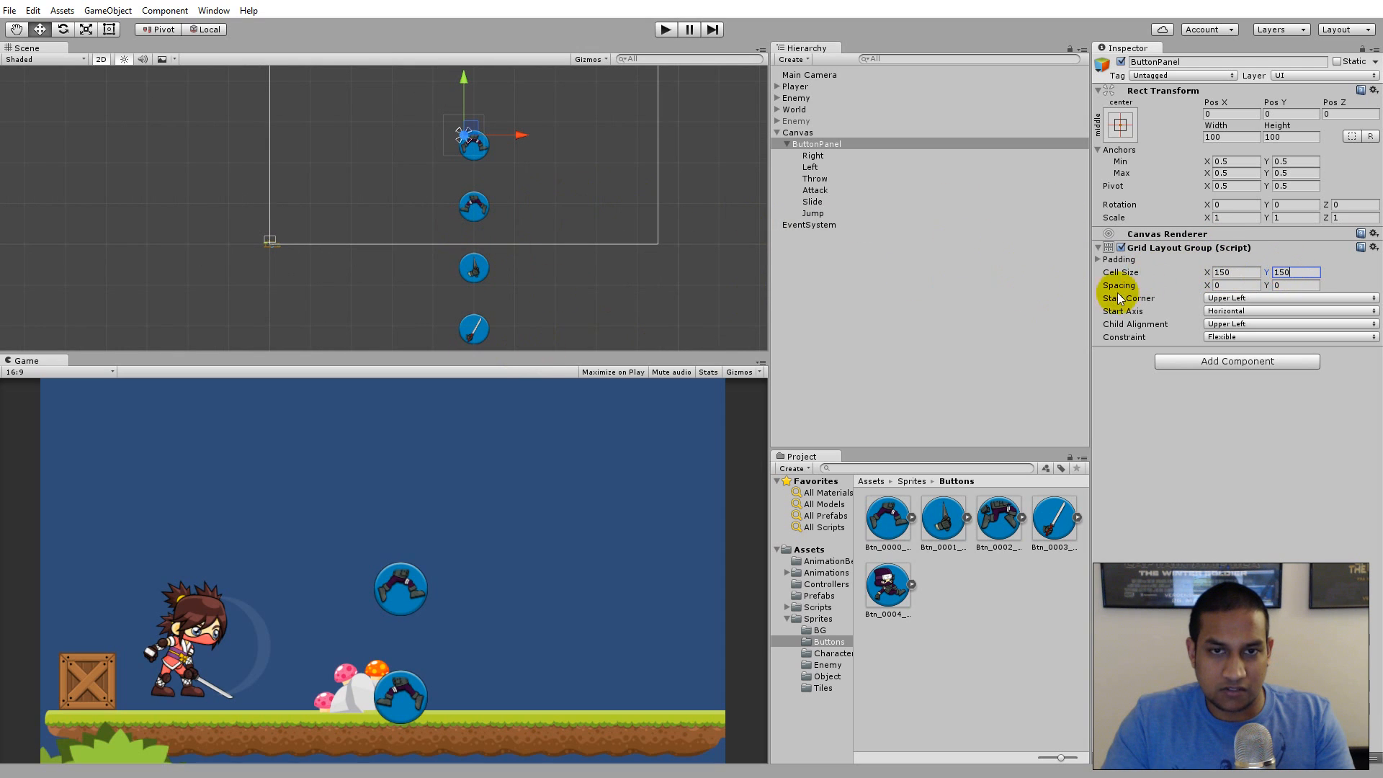
pyautogui.click(1217, 272)
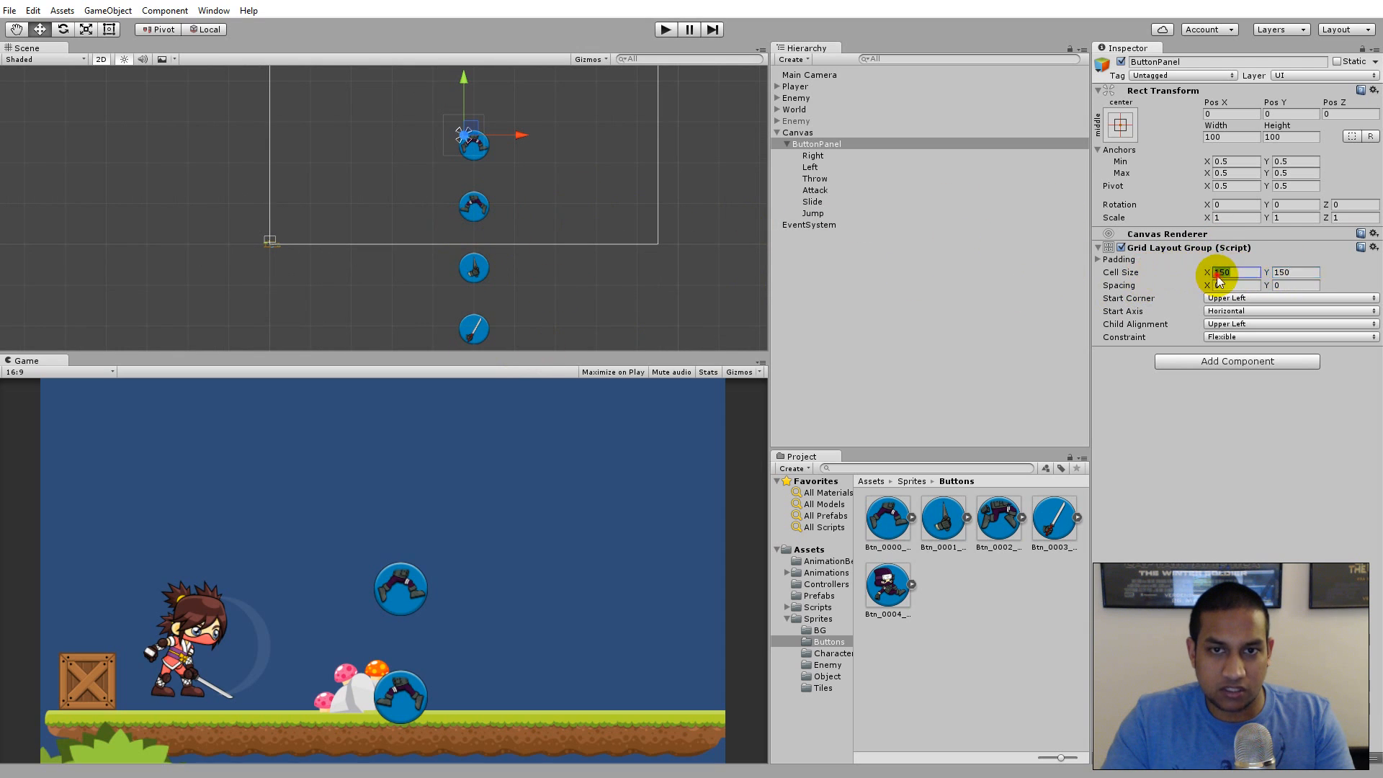
pyautogui.write('200')
pyautogui.press('Tab')
pyautogui.write('200')
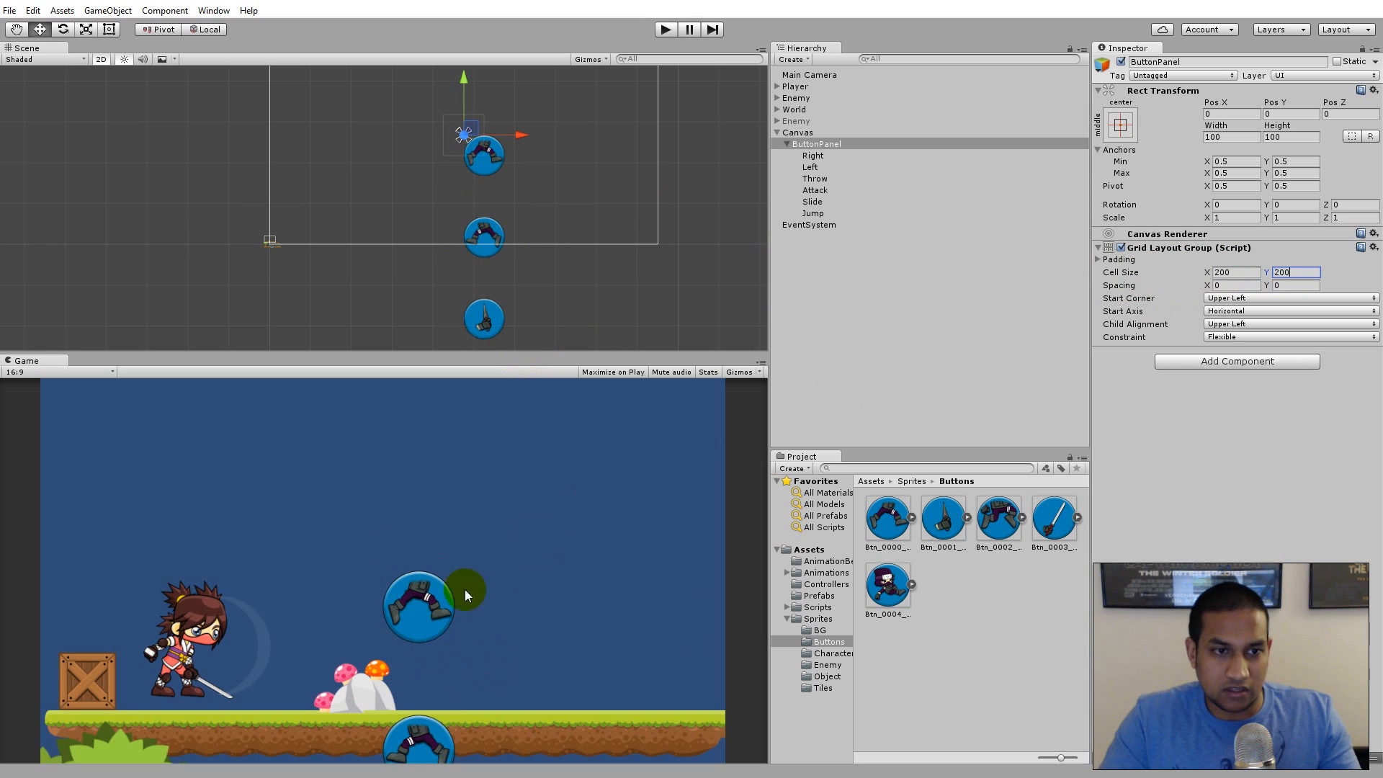
pyautogui.click(1225, 272)
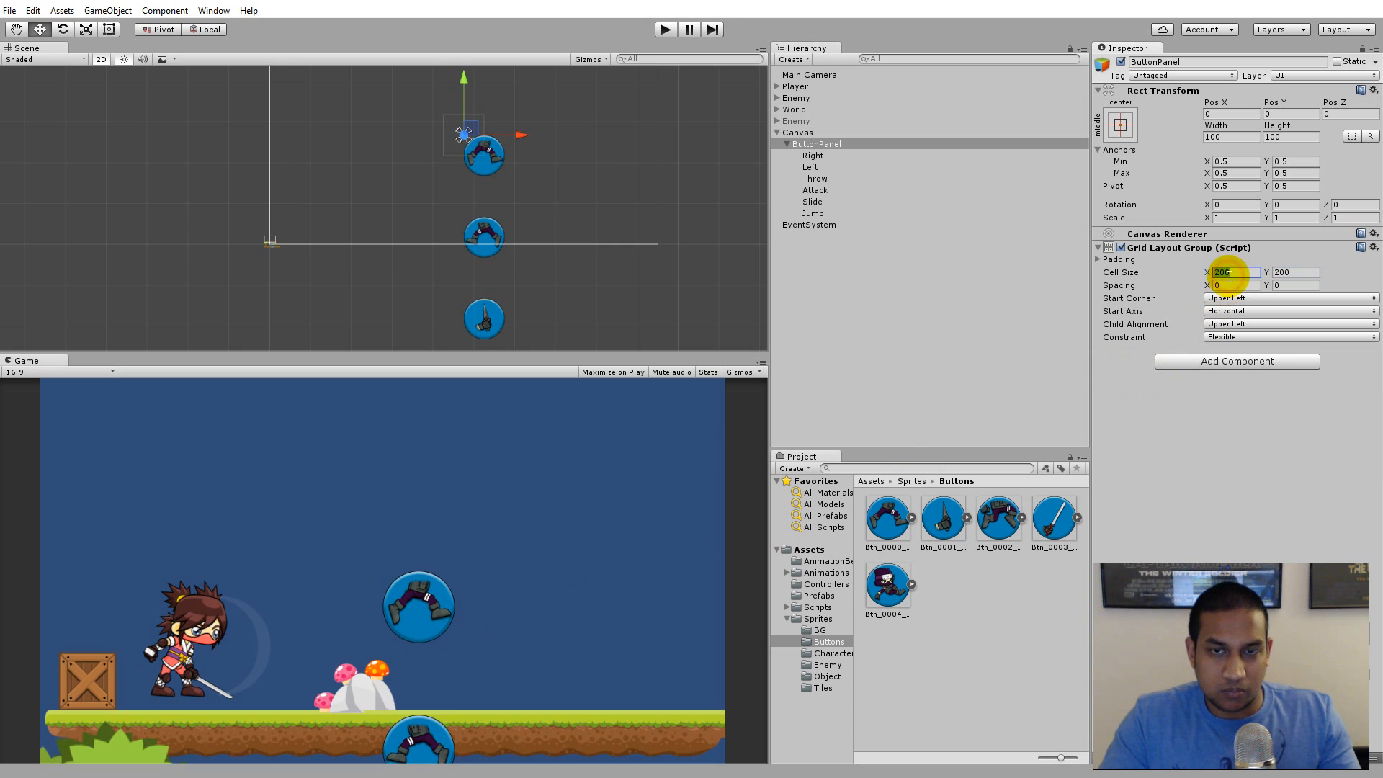
pyautogui.write('150')
pyautogui.press('Tab')
pyautogui.write('150')
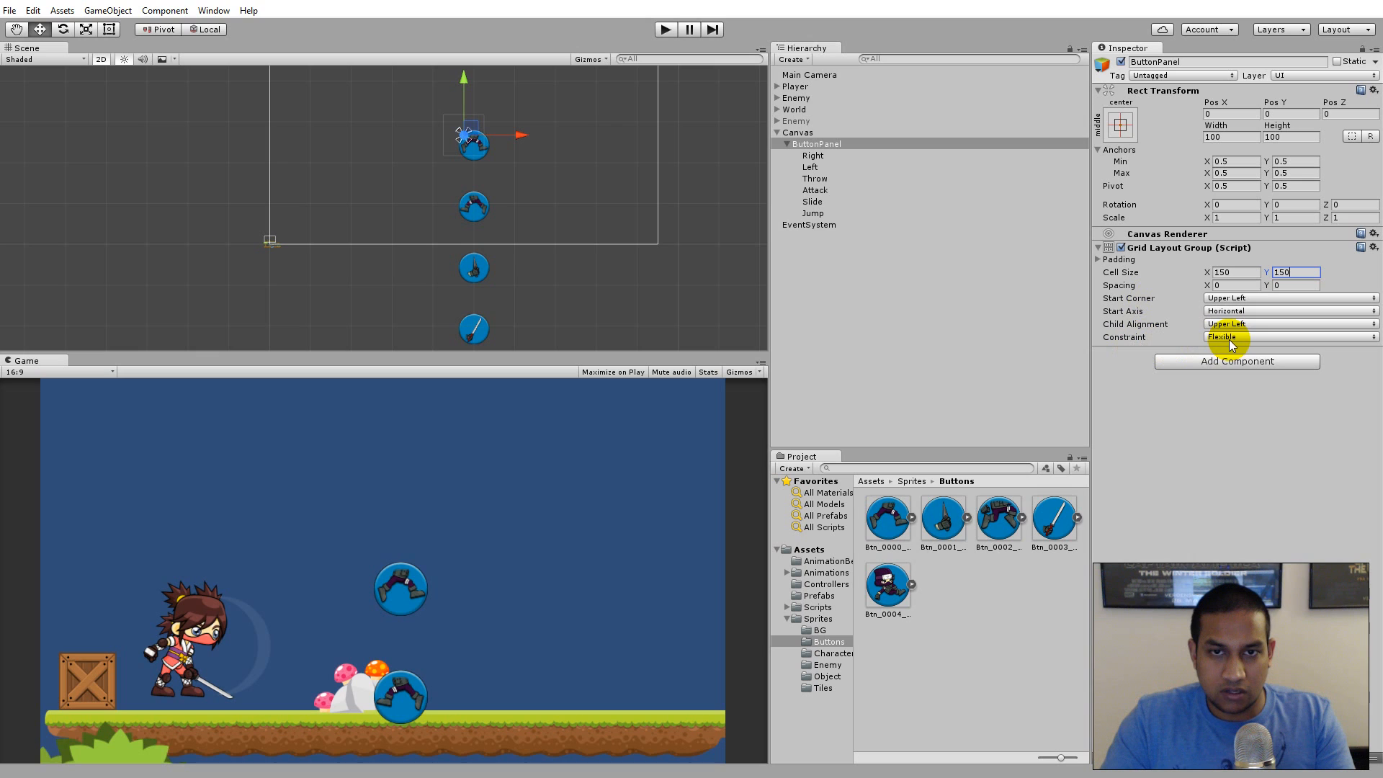
# Constrain ButtonPanel's Grid Layout Group to a Fixed Column Count with a Constraint Count of 6
pyautogui.click(1253, 336)
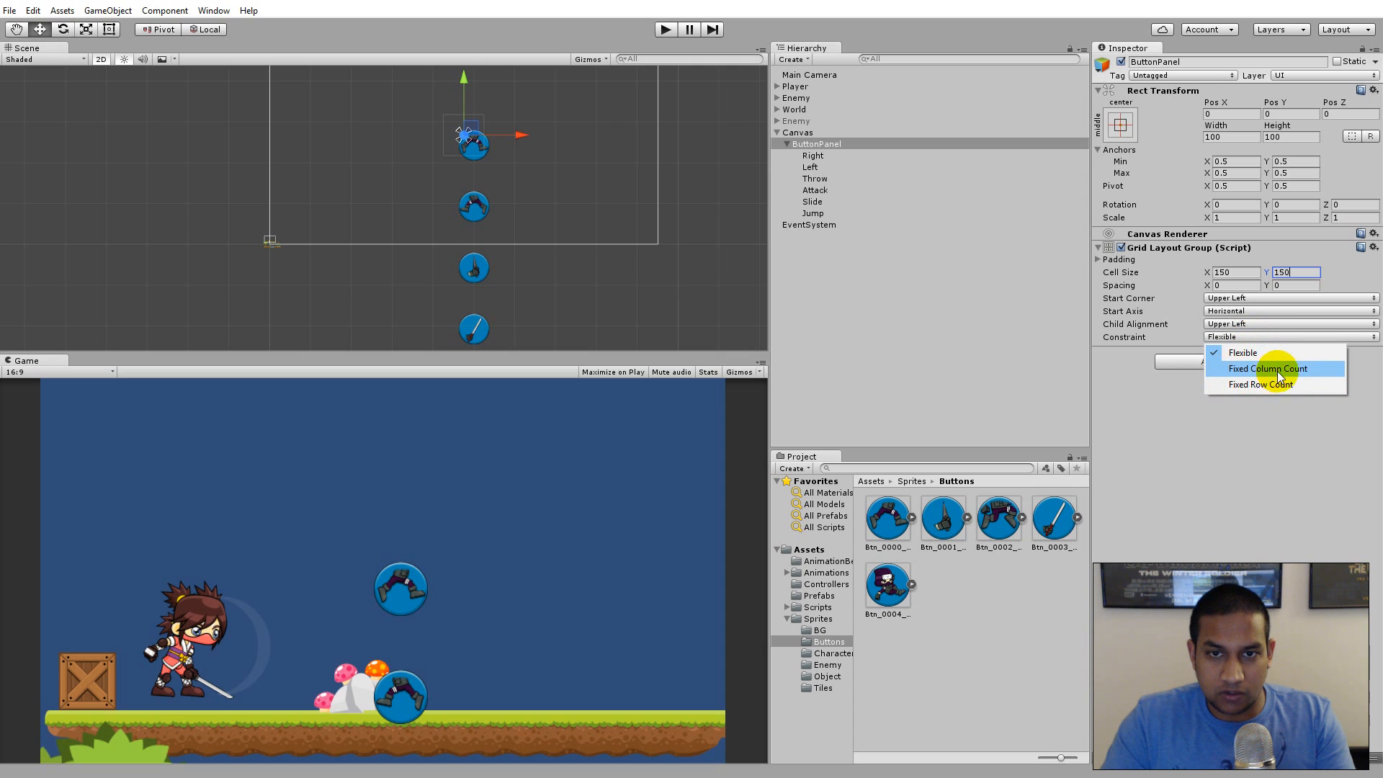
pyautogui.click(1270, 369)
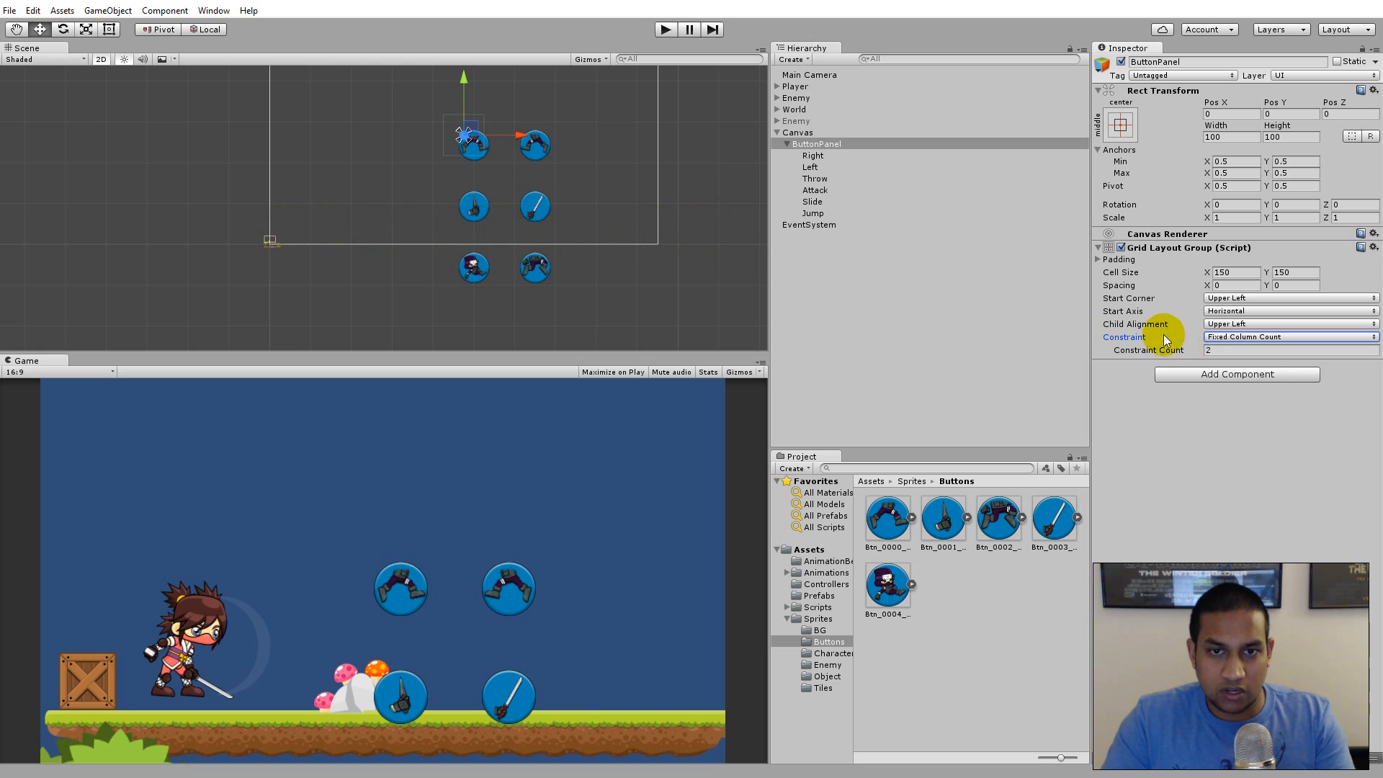
pyautogui.click(1262, 351)
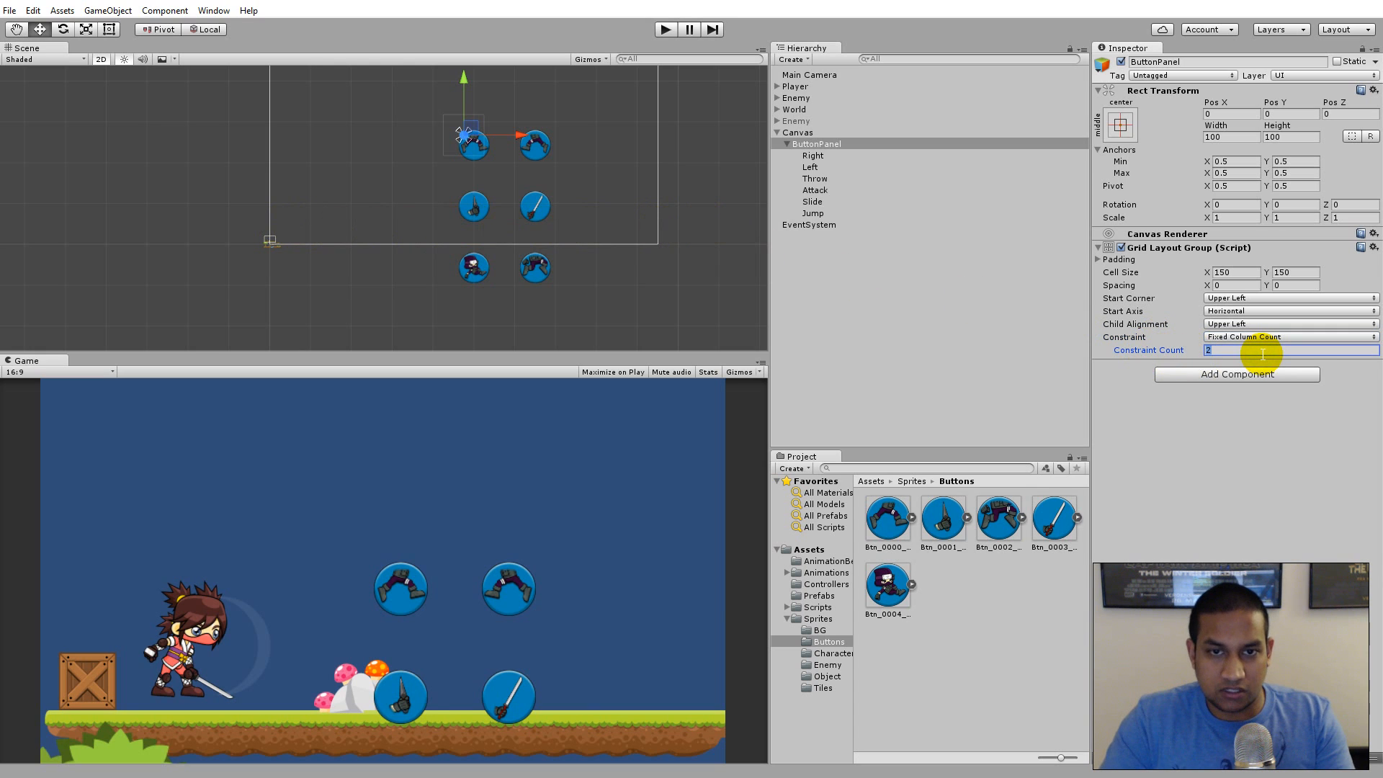
pyautogui.write('6')
# Move ButtonPanel to the lower-left area of the canvas, at about X -397 and Y -161
pyautogui.scroll(-3, 568, 175)
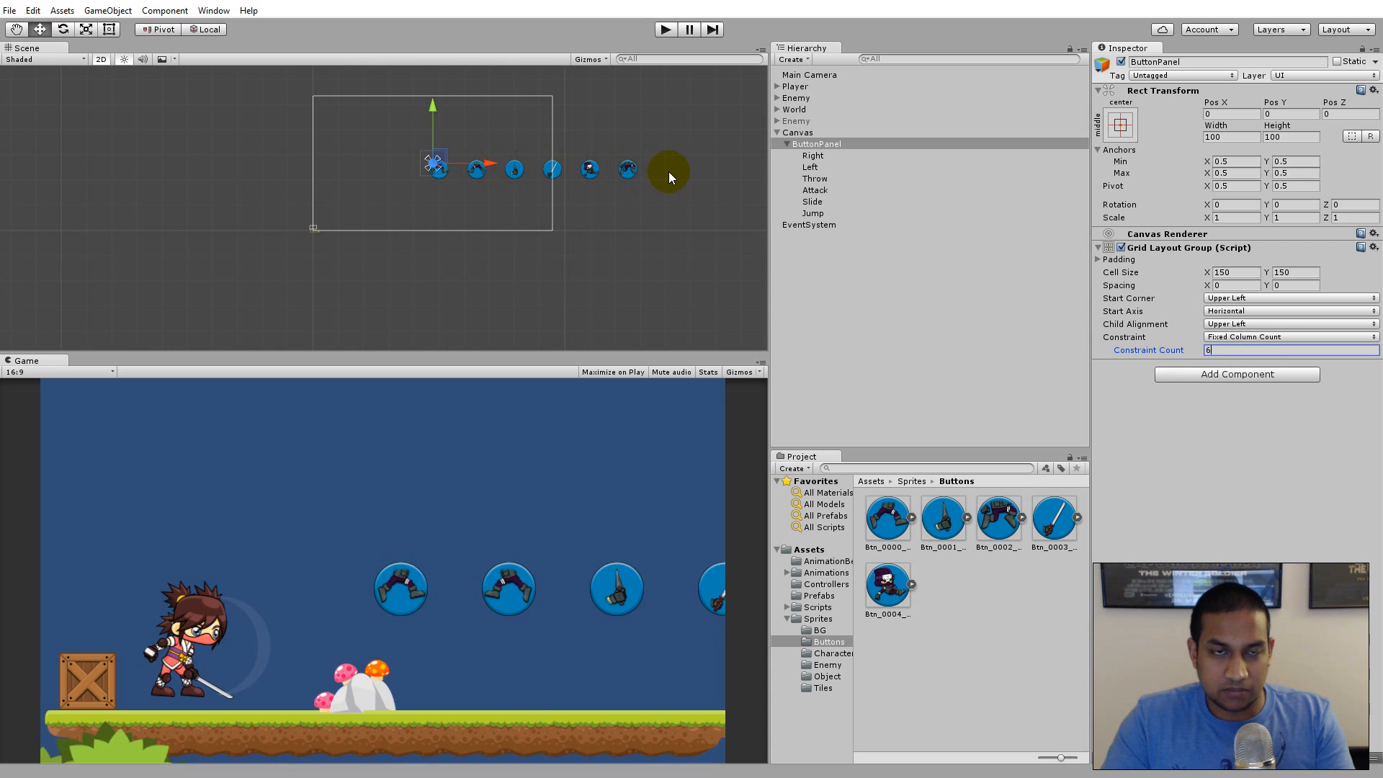
pyautogui.moveTo(487, 164); pyautogui.dragTo(388, 166)
pyautogui.moveTo(335, 106); pyautogui.dragTo(317, 150)
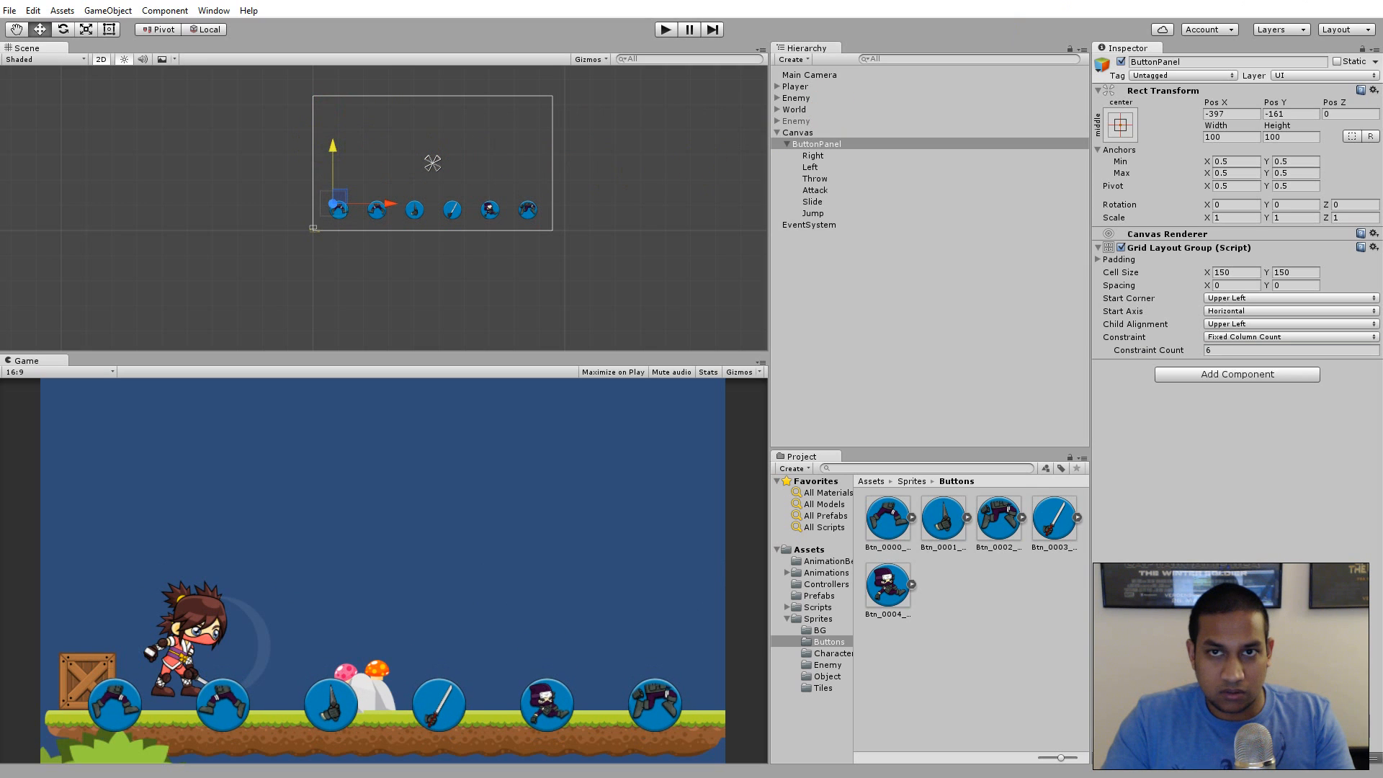
# Set the Grid Layout Group's Spacing X to -50 and its Cell Size to X 200 and Y 200
pyautogui.click(1225, 285)
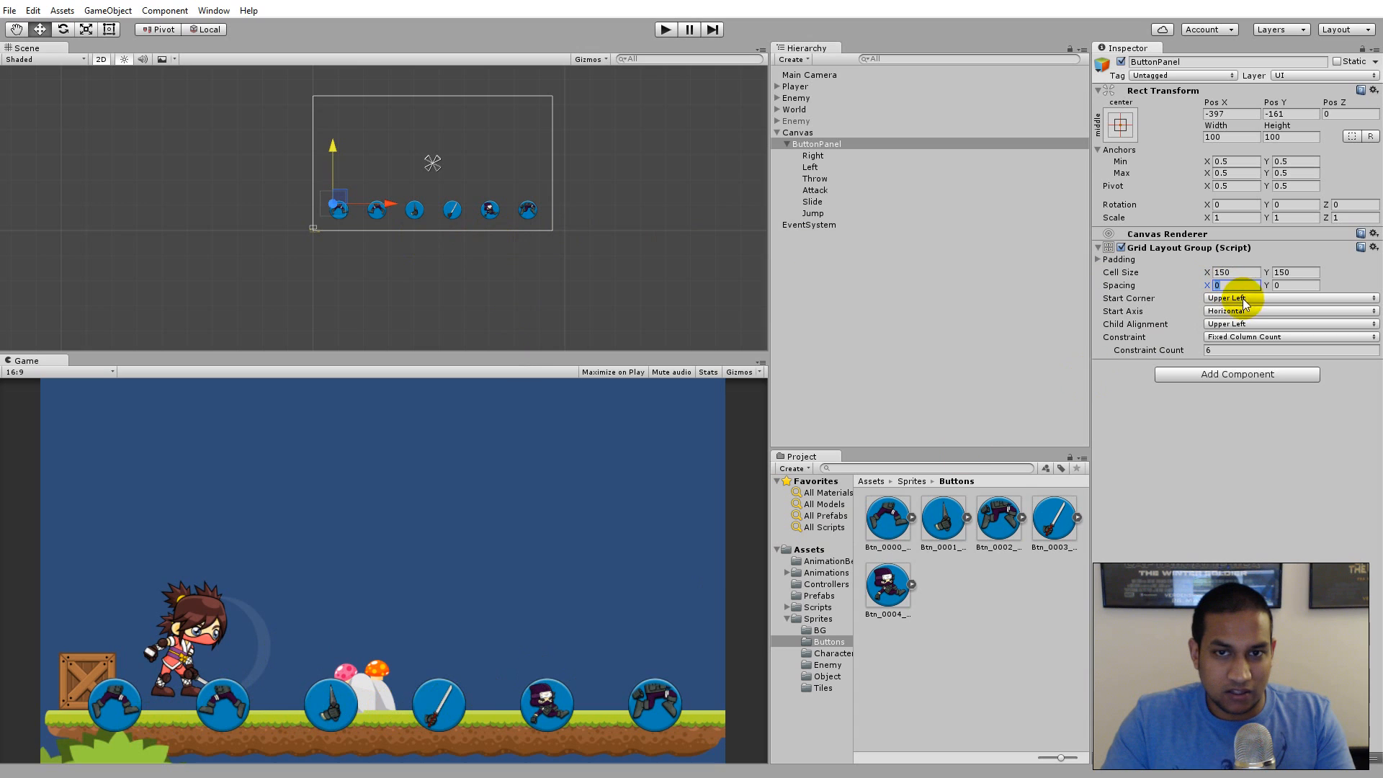
pyautogui.write('-50')
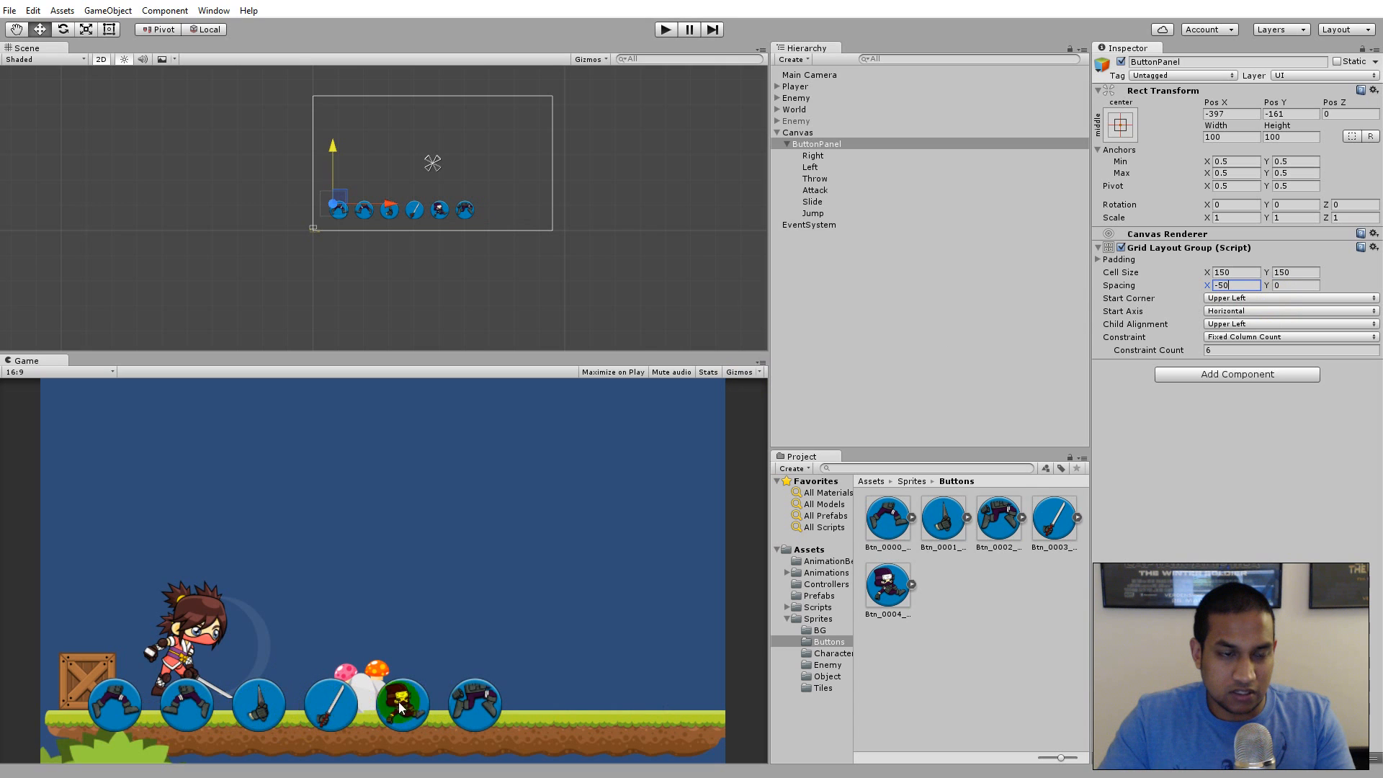
pyautogui.click(1043, 435)
pyautogui.click(1217, 273)
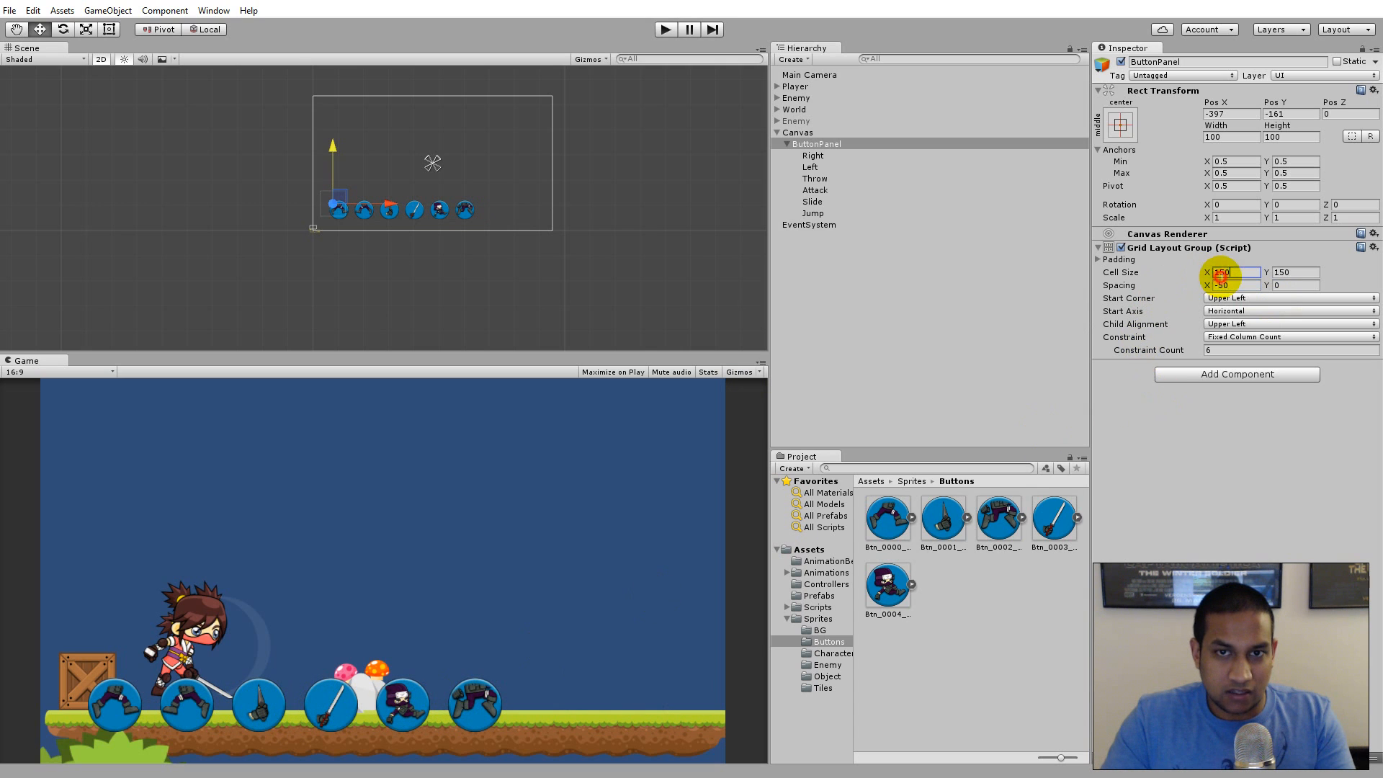
pyautogui.write('20')
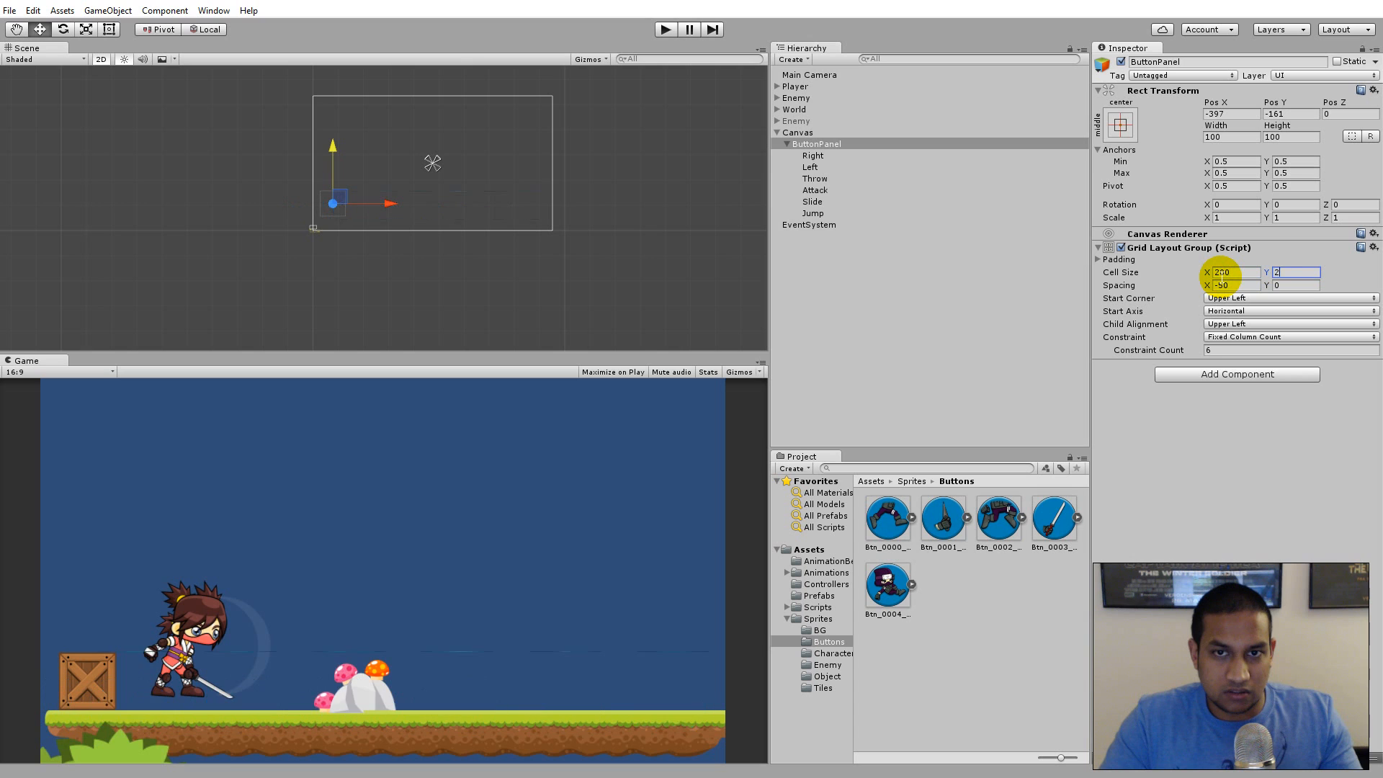
pyautogui.write('0')
pyautogui.press('Tab')
pyautogui.write('200')
pyautogui.click(691, 521)
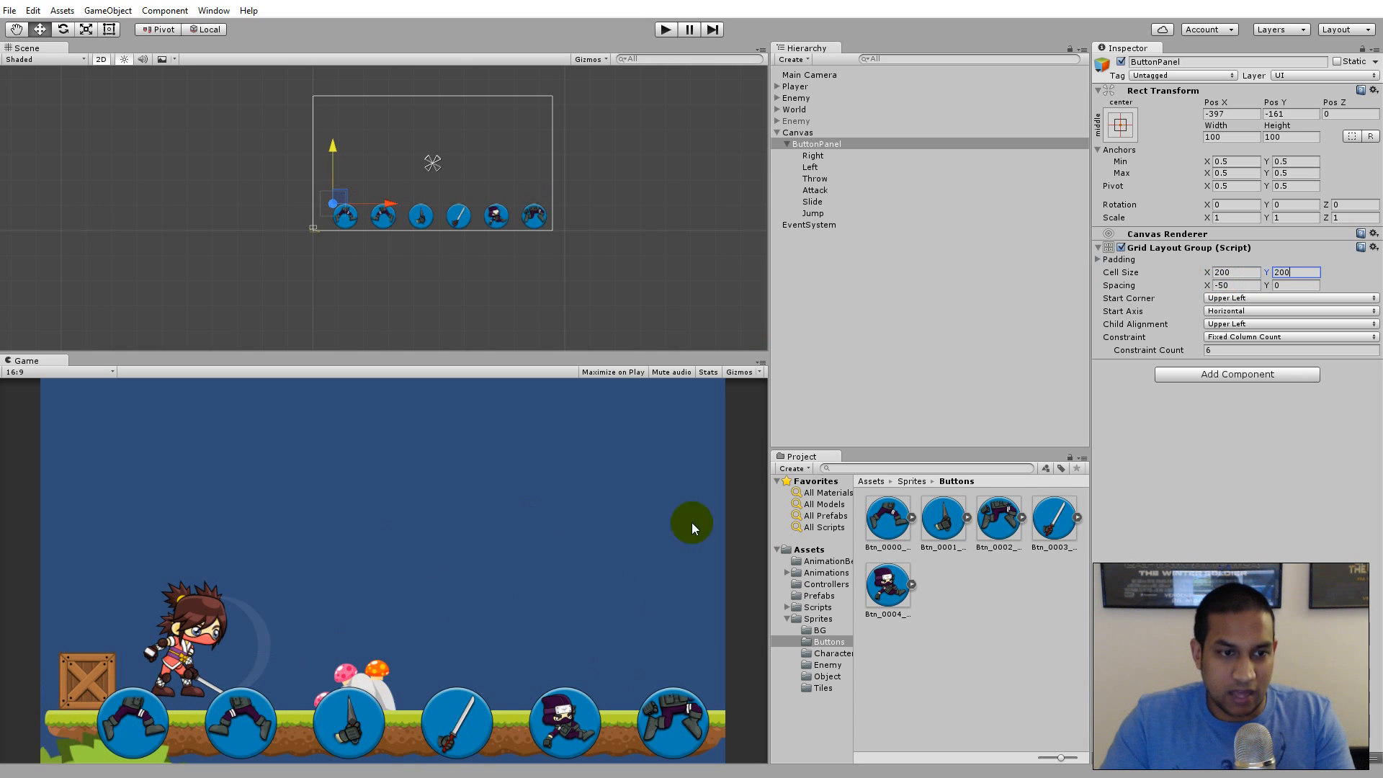
# Move ButtonPanel slightly up and toward the canvas's left edge, to about X -437 and Y -141
pyautogui.click(833, 142)
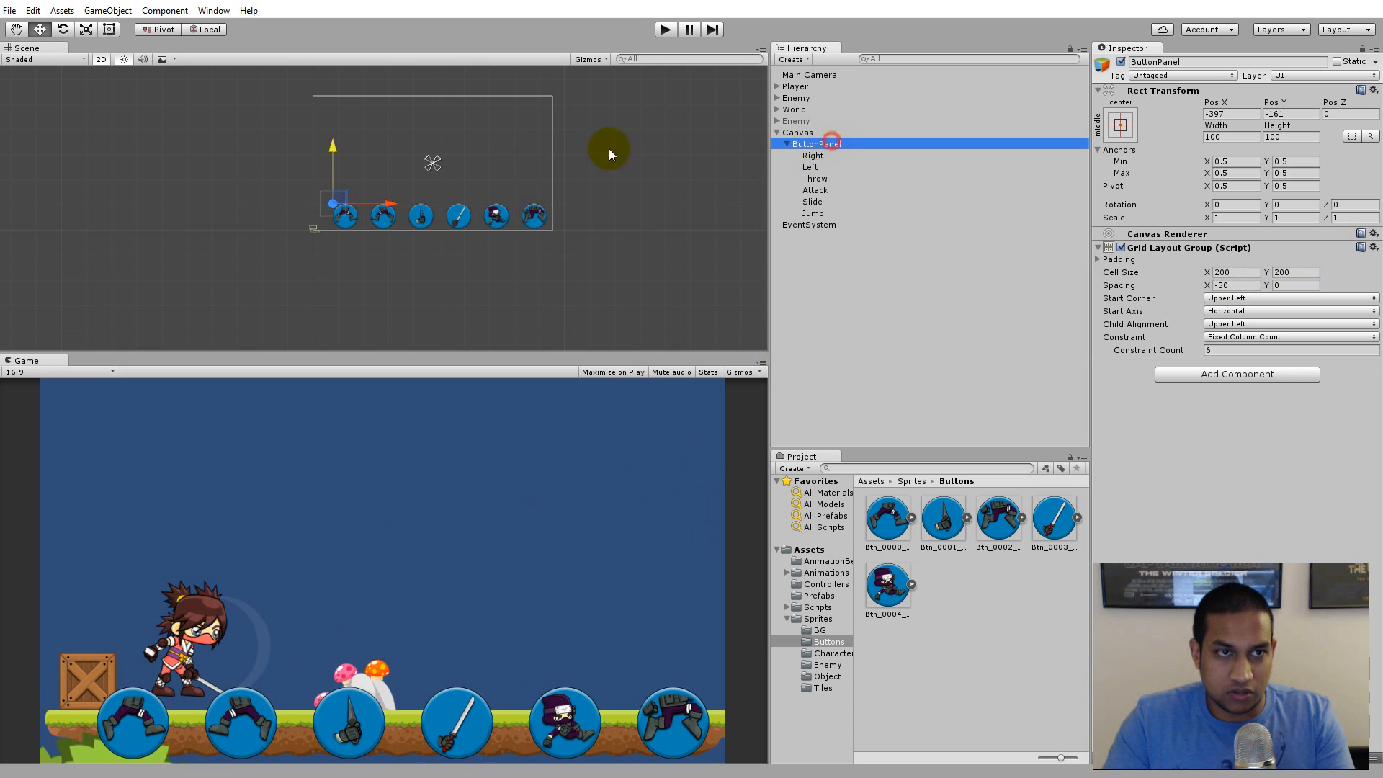
pyautogui.click(332, 144)
pyautogui.moveTo(331, 144); pyautogui.dragTo(329, 140)
pyautogui.moveTo(389, 196); pyautogui.dragTo(379, 193)
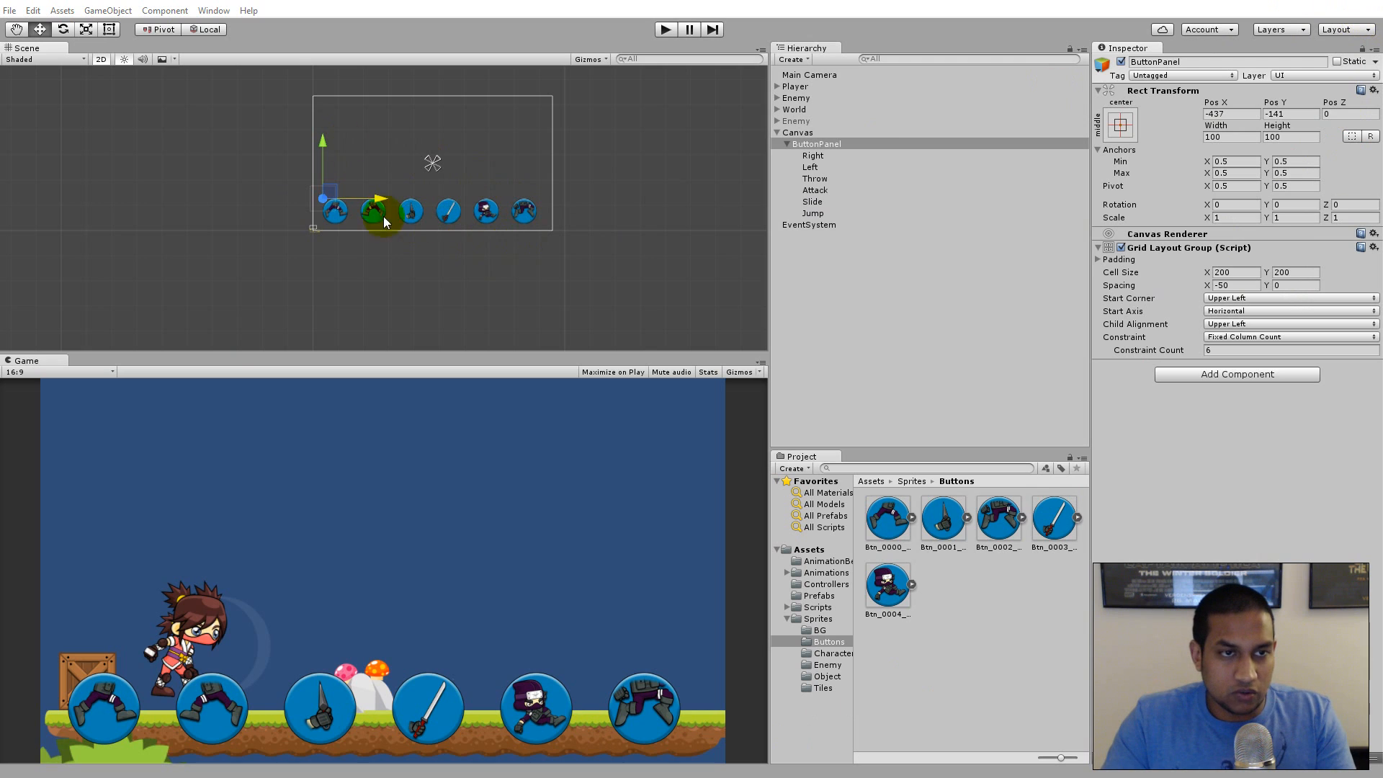
# Resize ButtonPanel with the Rect tool to span the canvas's bottom strip, about 951 wide and 176 high
pyautogui.click(109, 30)
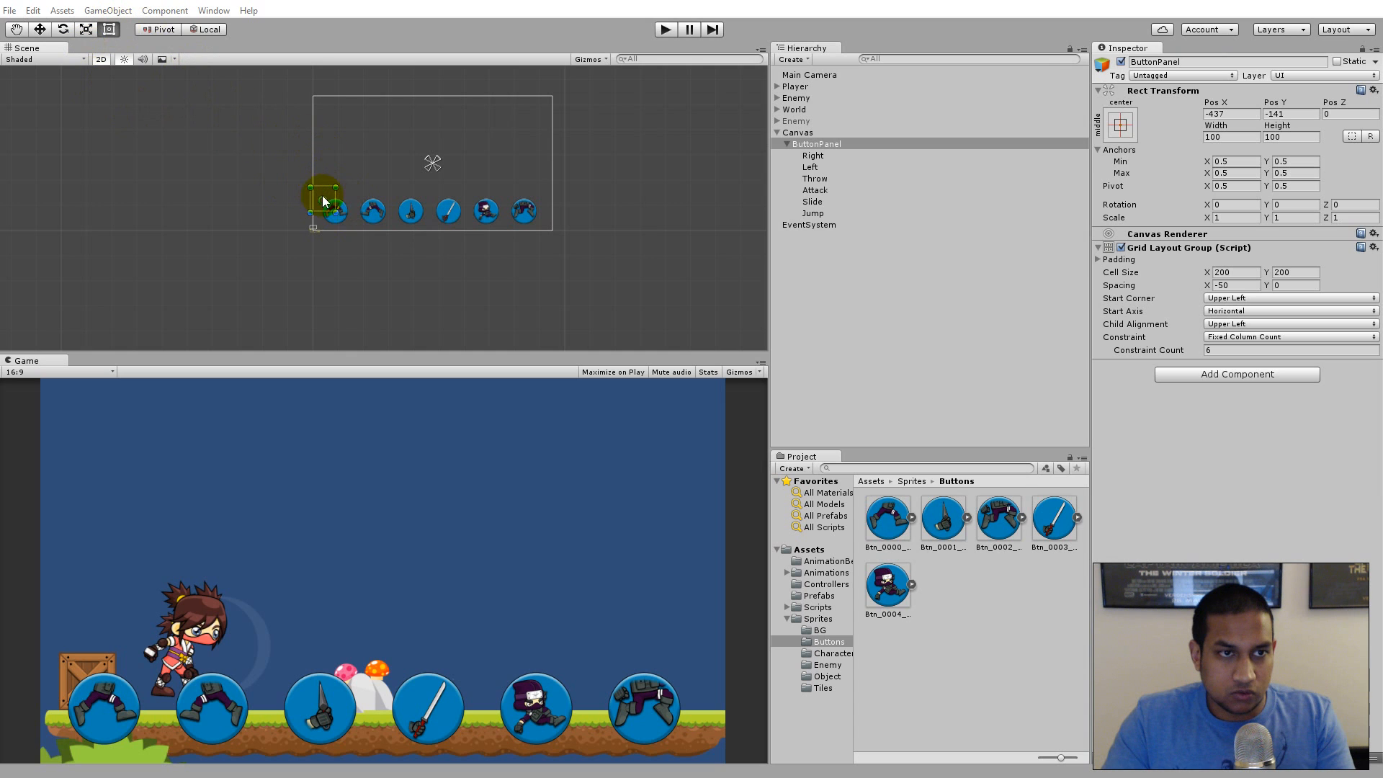
pyautogui.scroll(5, 307, 206)
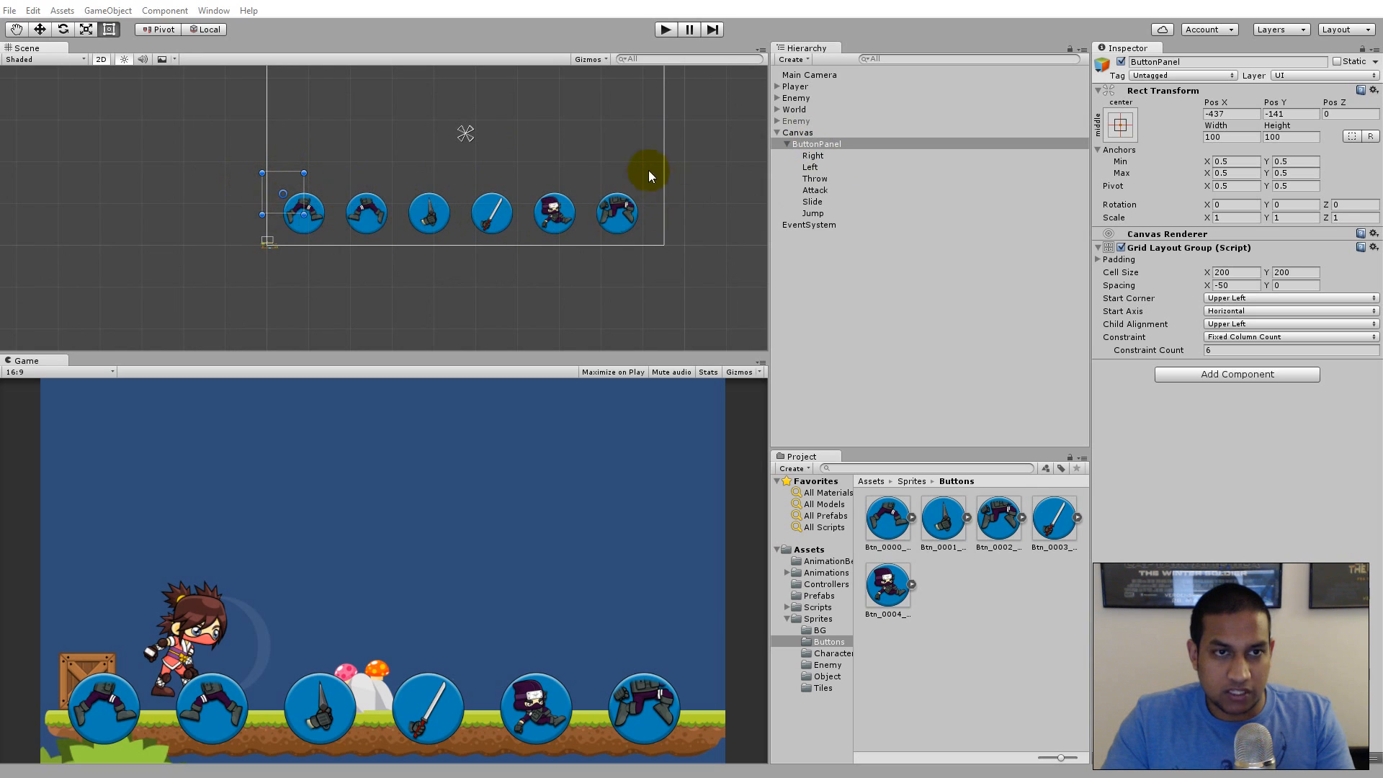
pyautogui.moveTo(301, 189); pyautogui.dragTo(661, 192)
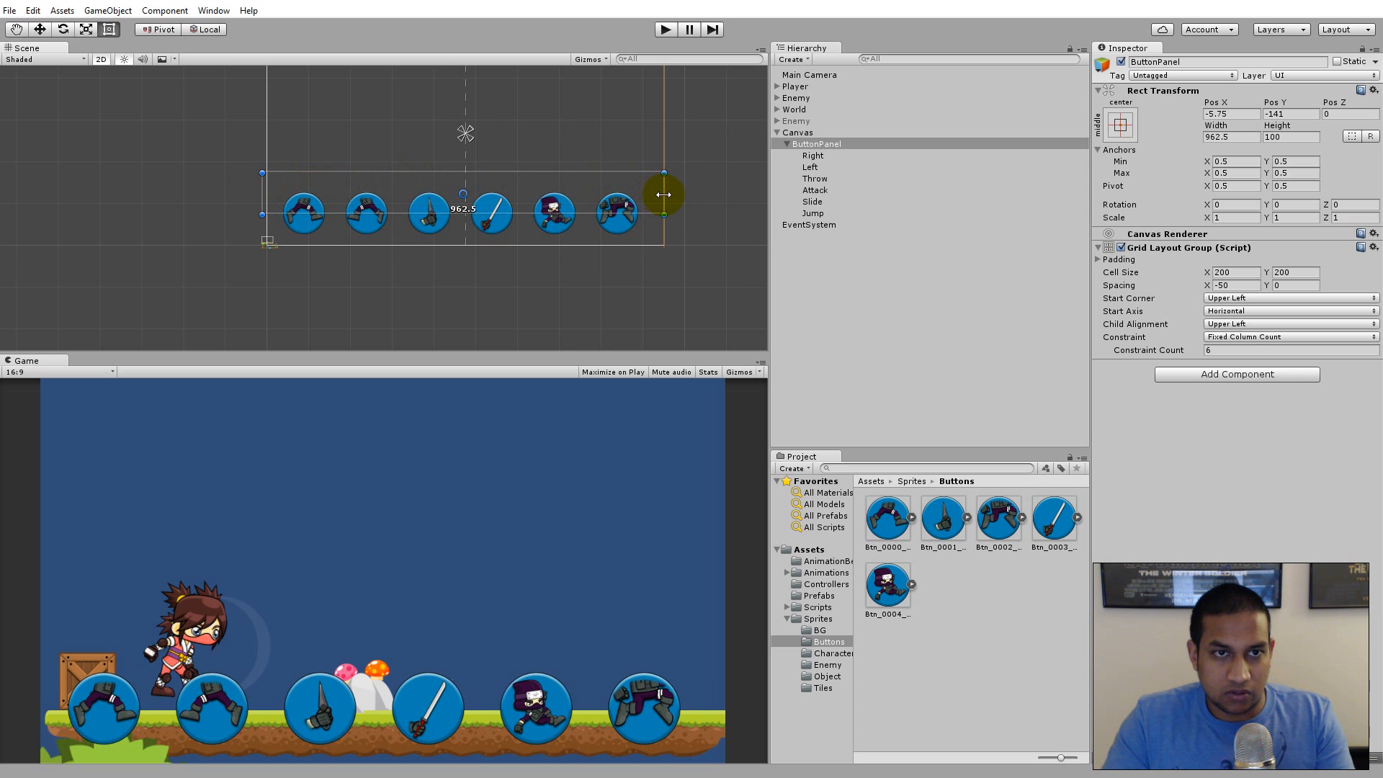
pyautogui.moveTo(405, 213); pyautogui.dragTo(457, 245)
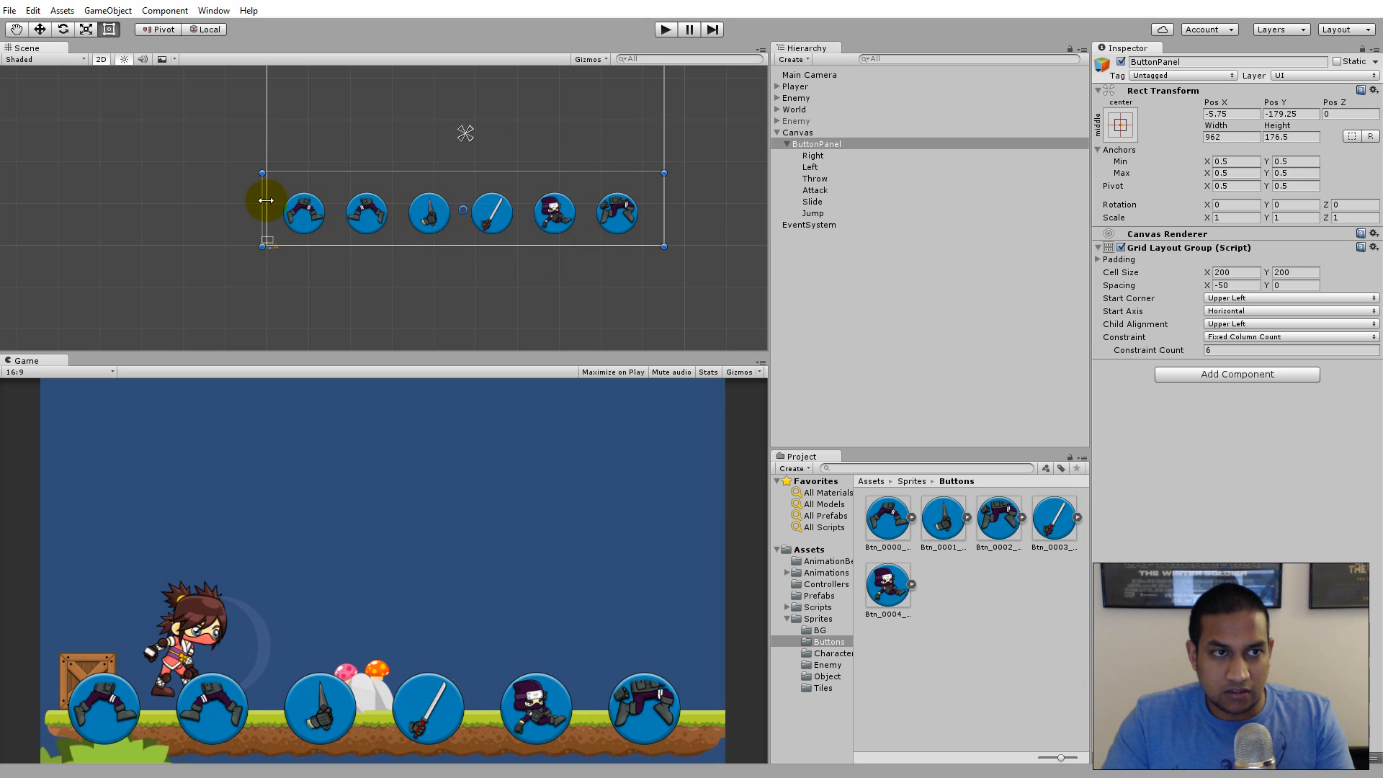
pyautogui.moveTo(262, 202); pyautogui.dragTo(271, 201)
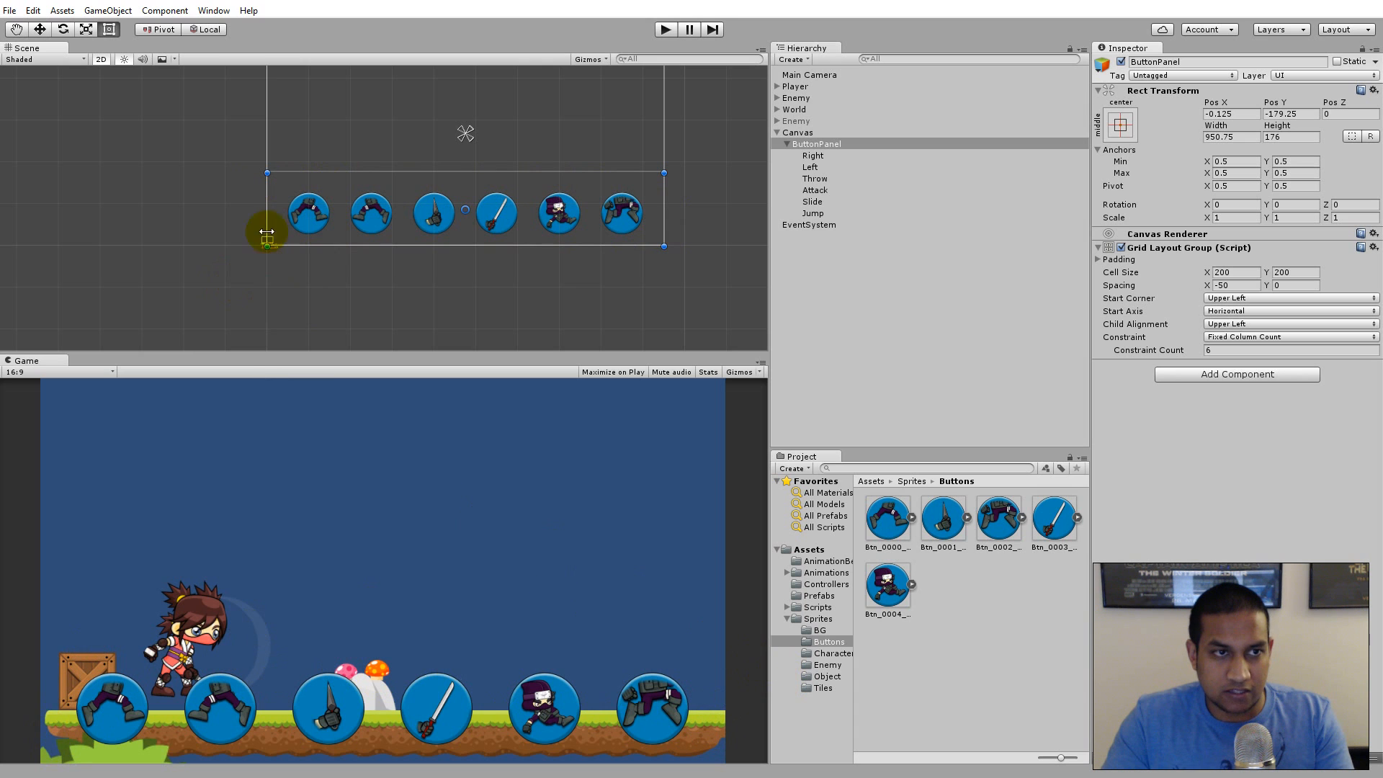
pyautogui.moveTo(268, 196)
pyautogui.mouseDown()
pyautogui.moveTo(87, 199)
pyautogui.moveTo(442, 205)
pyautogui.moveTo(251, 207)
pyautogui.moveTo(266, 209)
pyautogui.mouseUp()
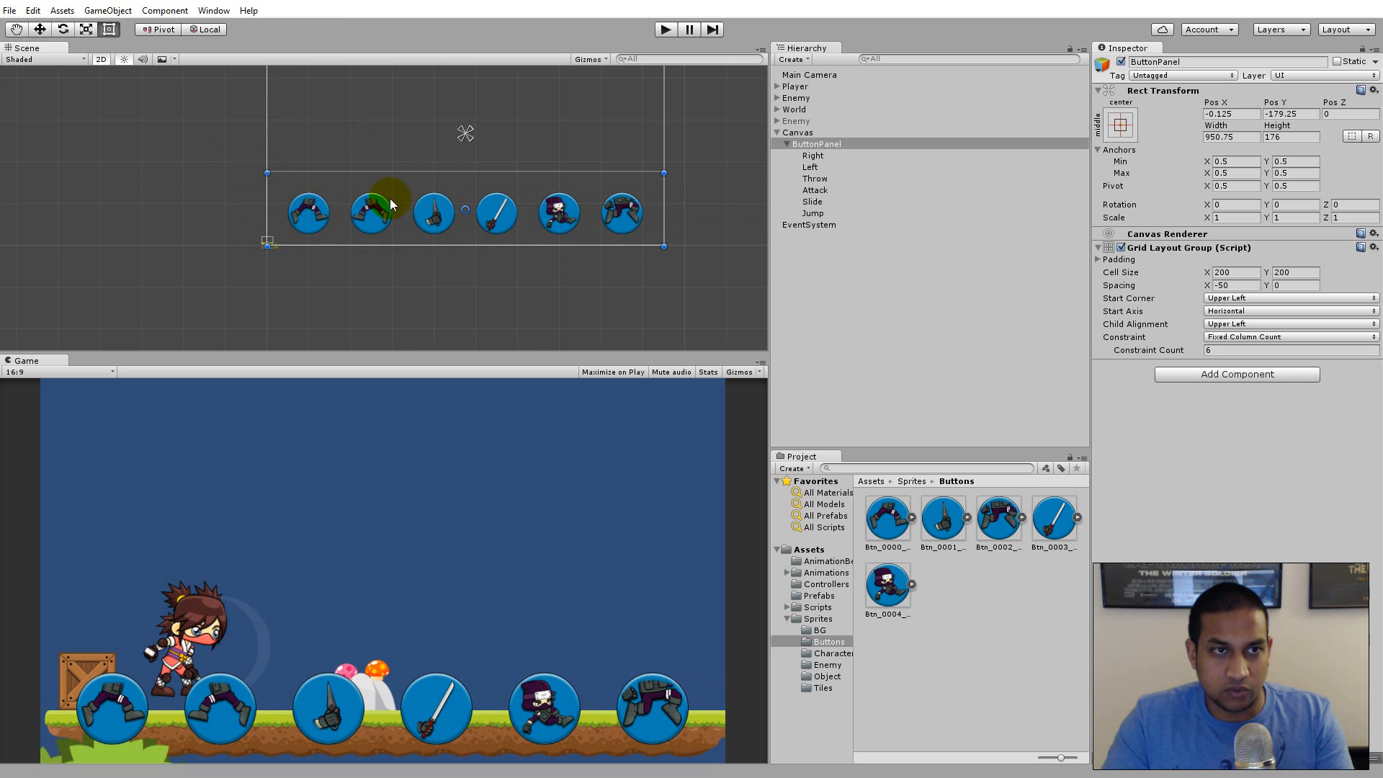
# Enable Maximize on Play, run the game to check the button layout at full size, and stop it
pyautogui.scroll(-2, 390, 198)
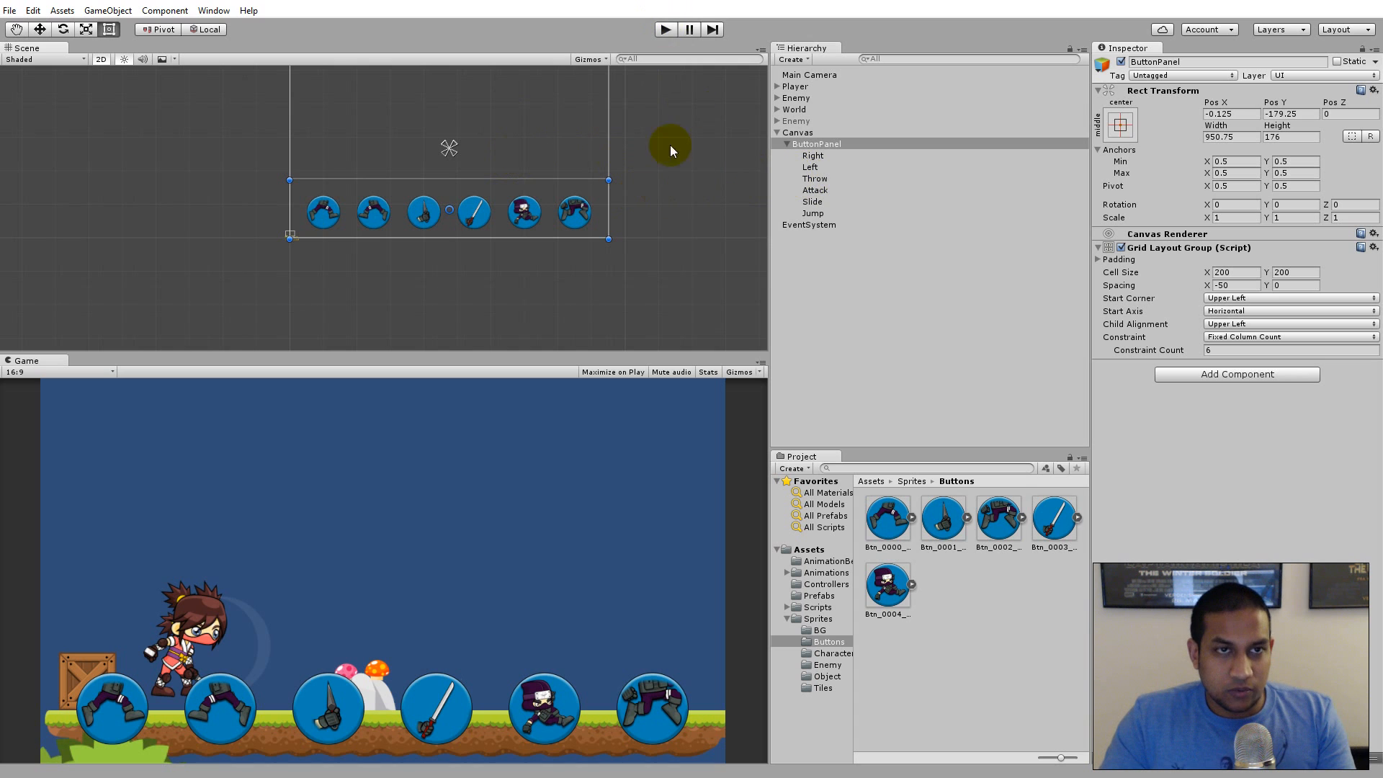
pyautogui.click(611, 371)
pyautogui.click(664, 30)
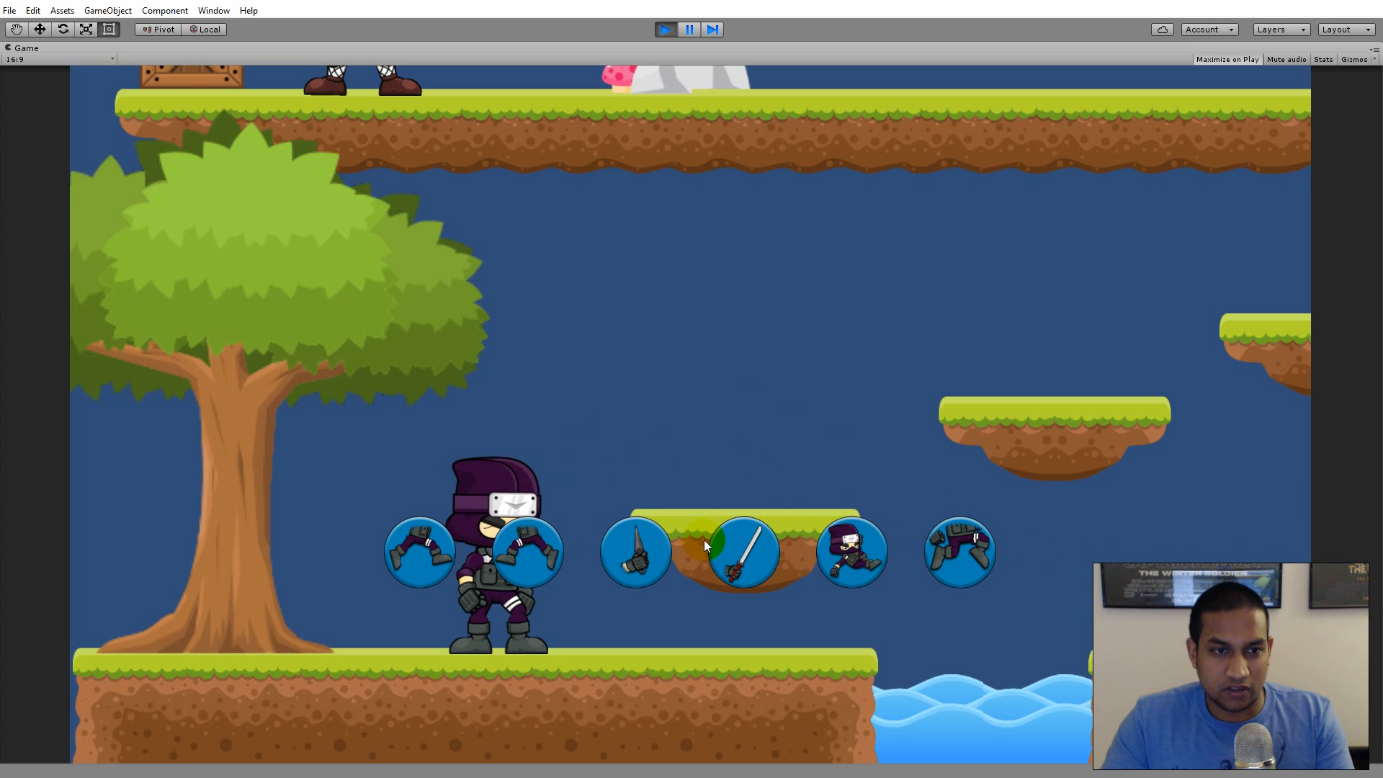
pyautogui.click(663, 29)
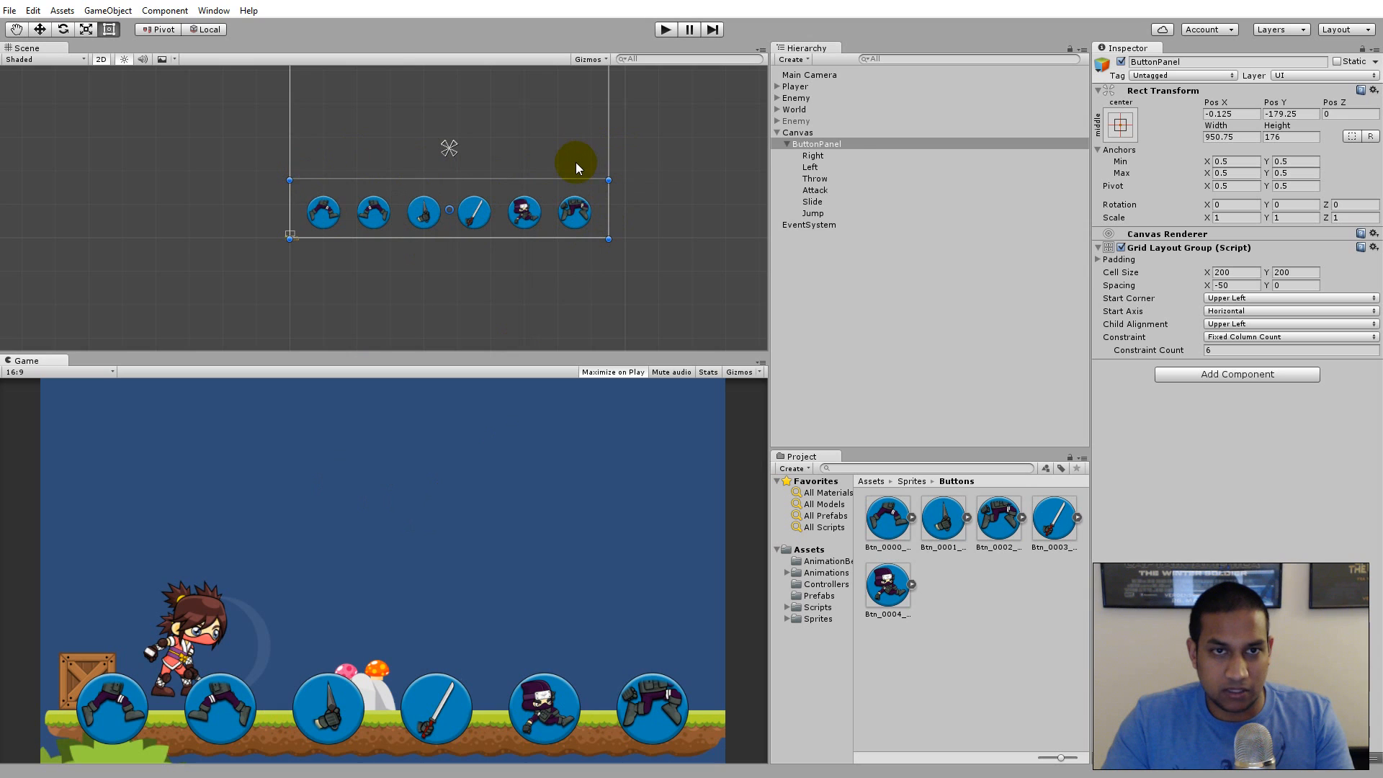
# Keep the Canvas Render Mode at Screen Space - Overlay and set its UI Scale Mode to Scale With Screen Size
pyautogui.click(794, 133)
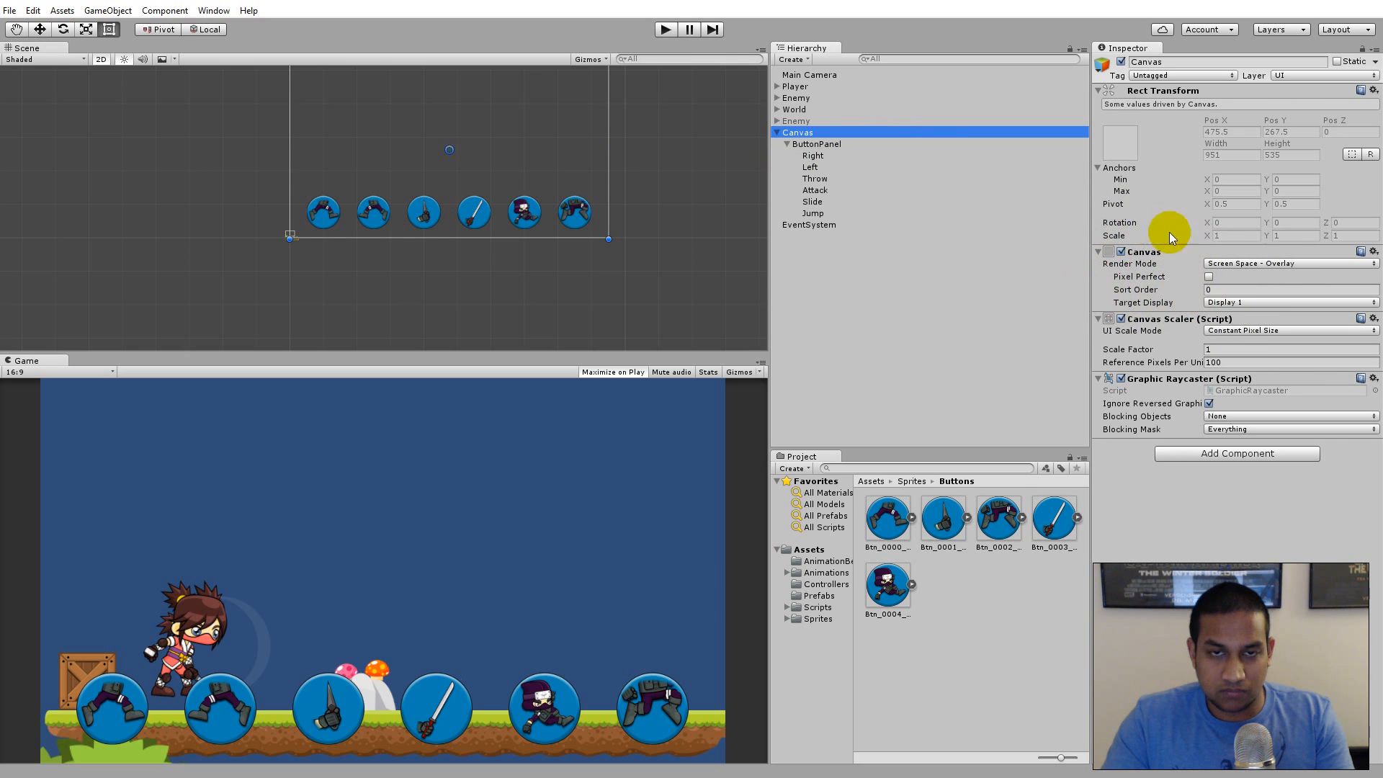
pyautogui.click(1282, 263)
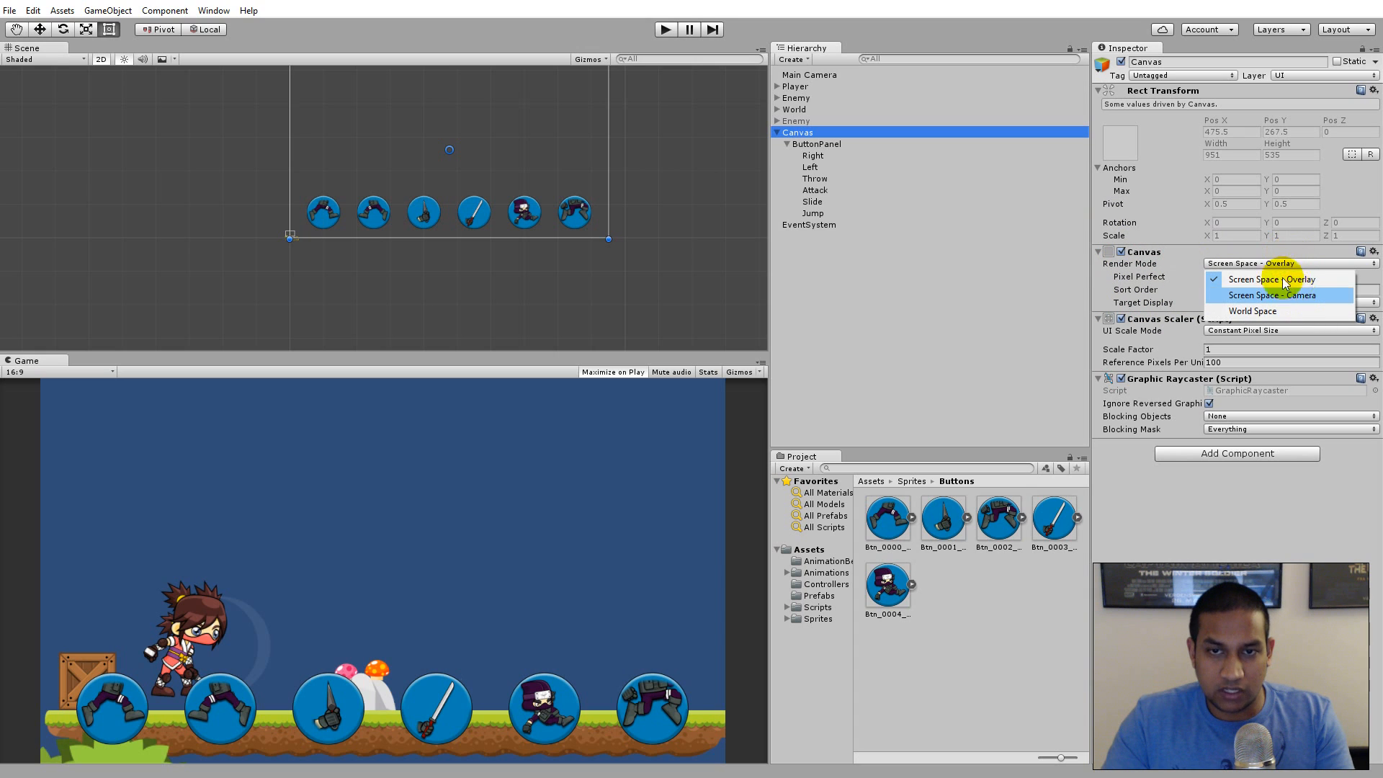
pyautogui.click(1266, 280)
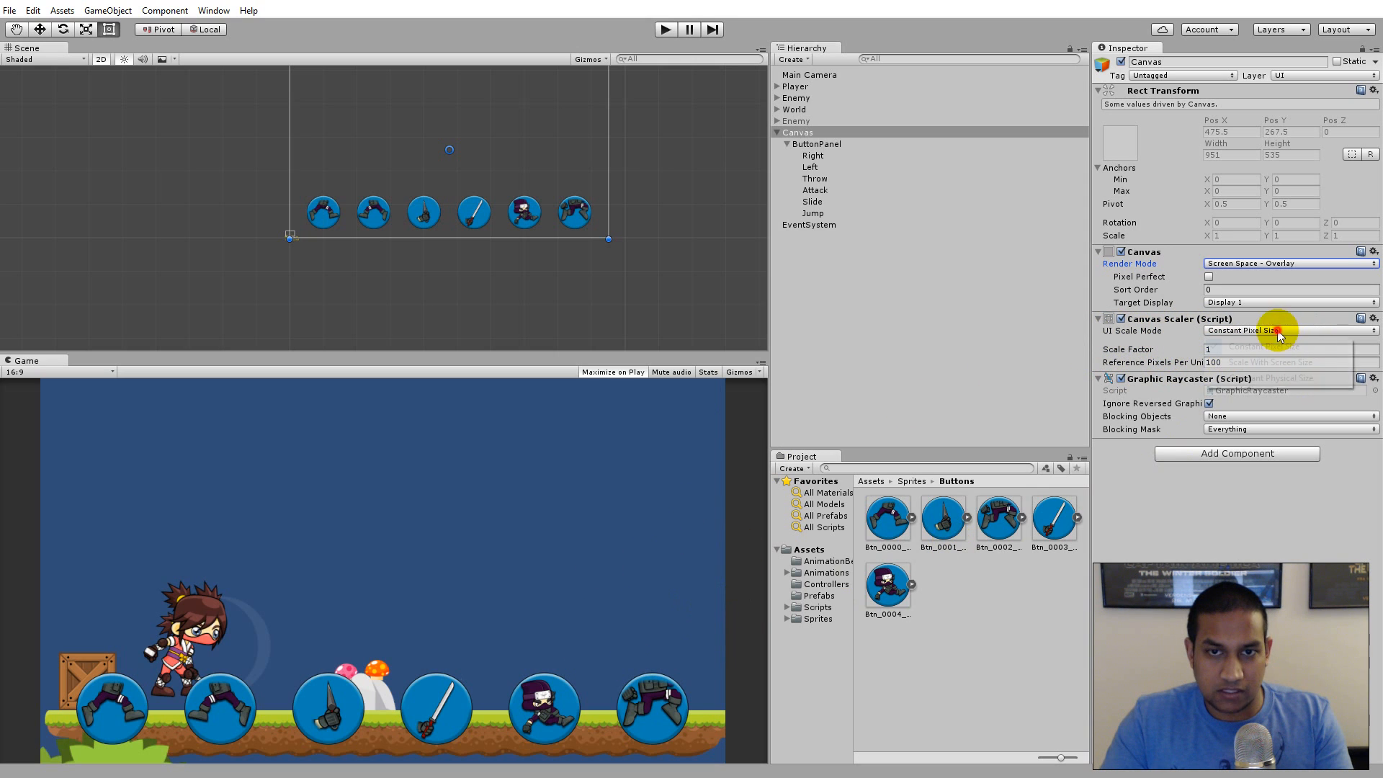
pyautogui.click(1295, 331)
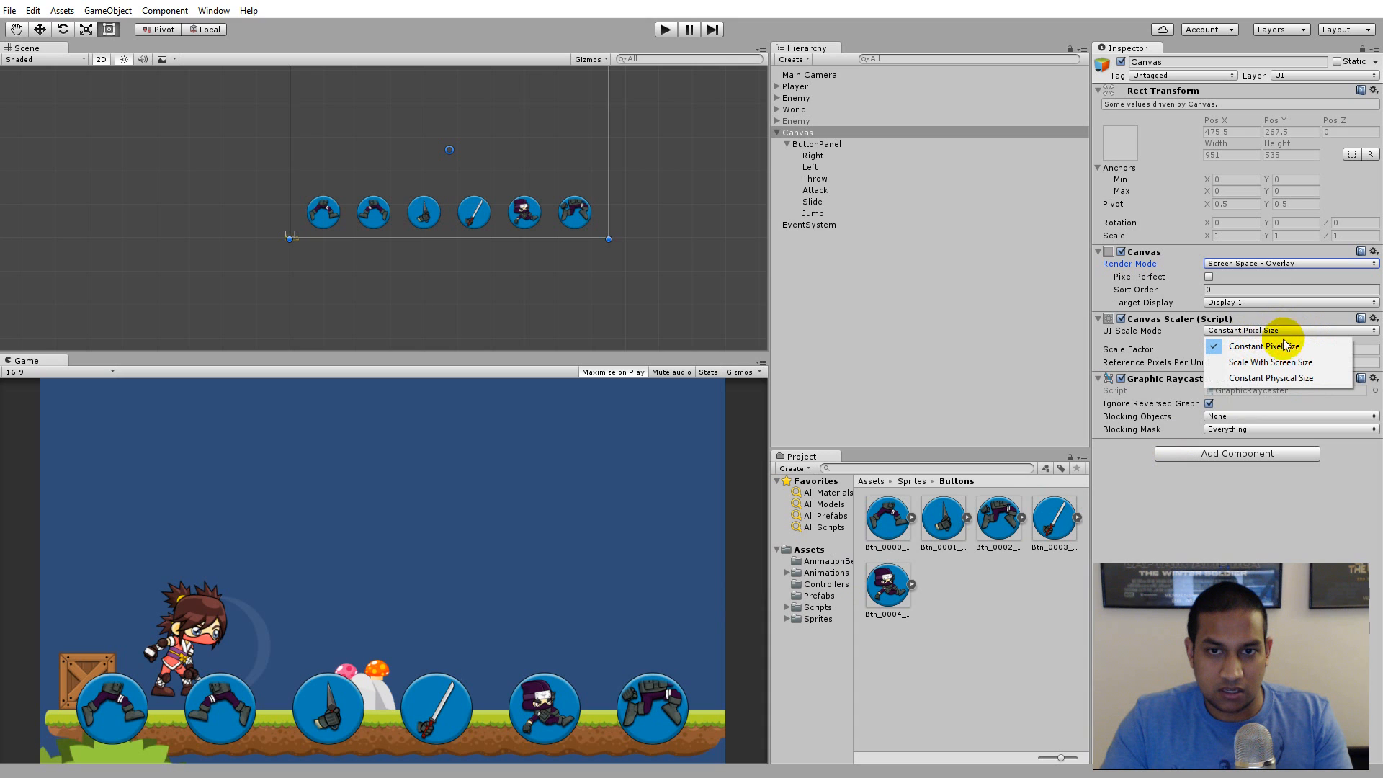
pyautogui.click(1289, 364)
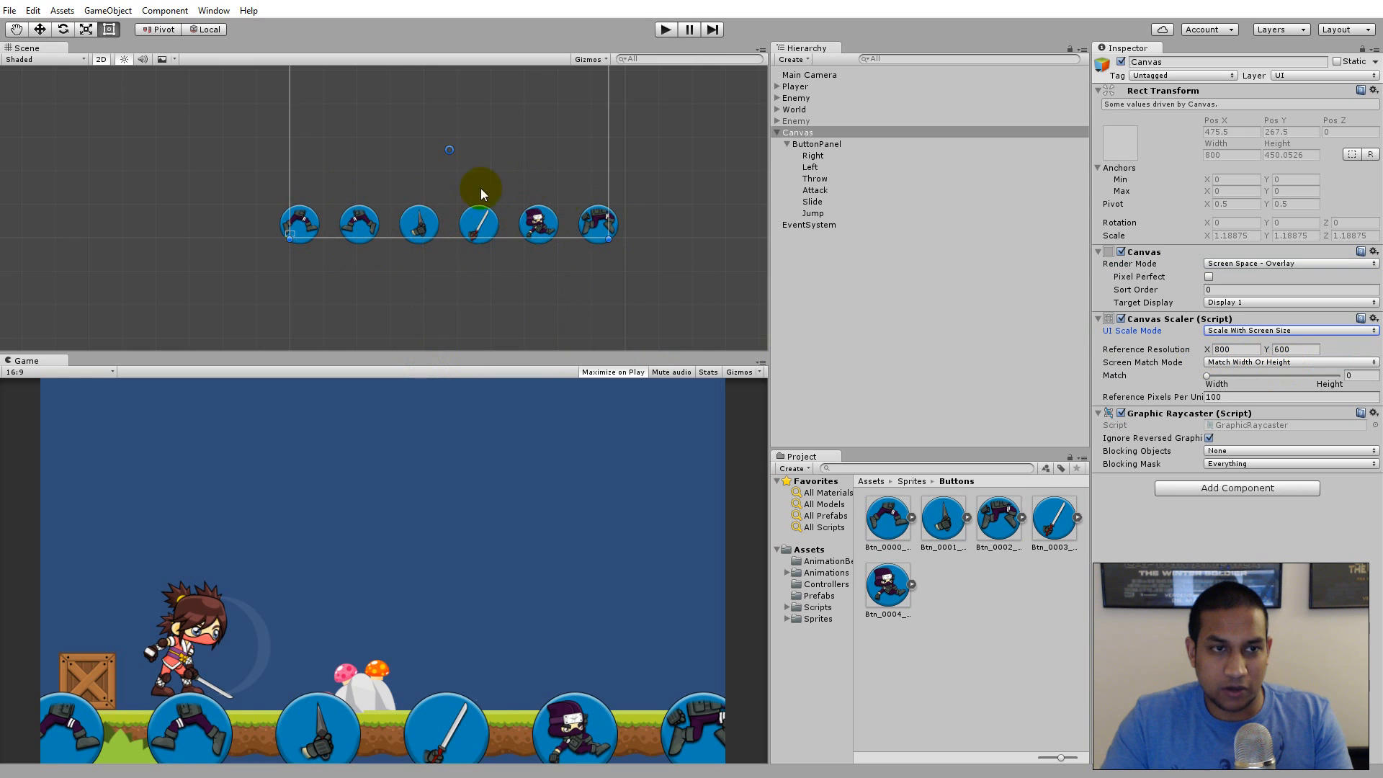
# Set ButtonPanel's Grid Layout Group Cell Size to X 150 and Y 150
pyautogui.click(817, 144)
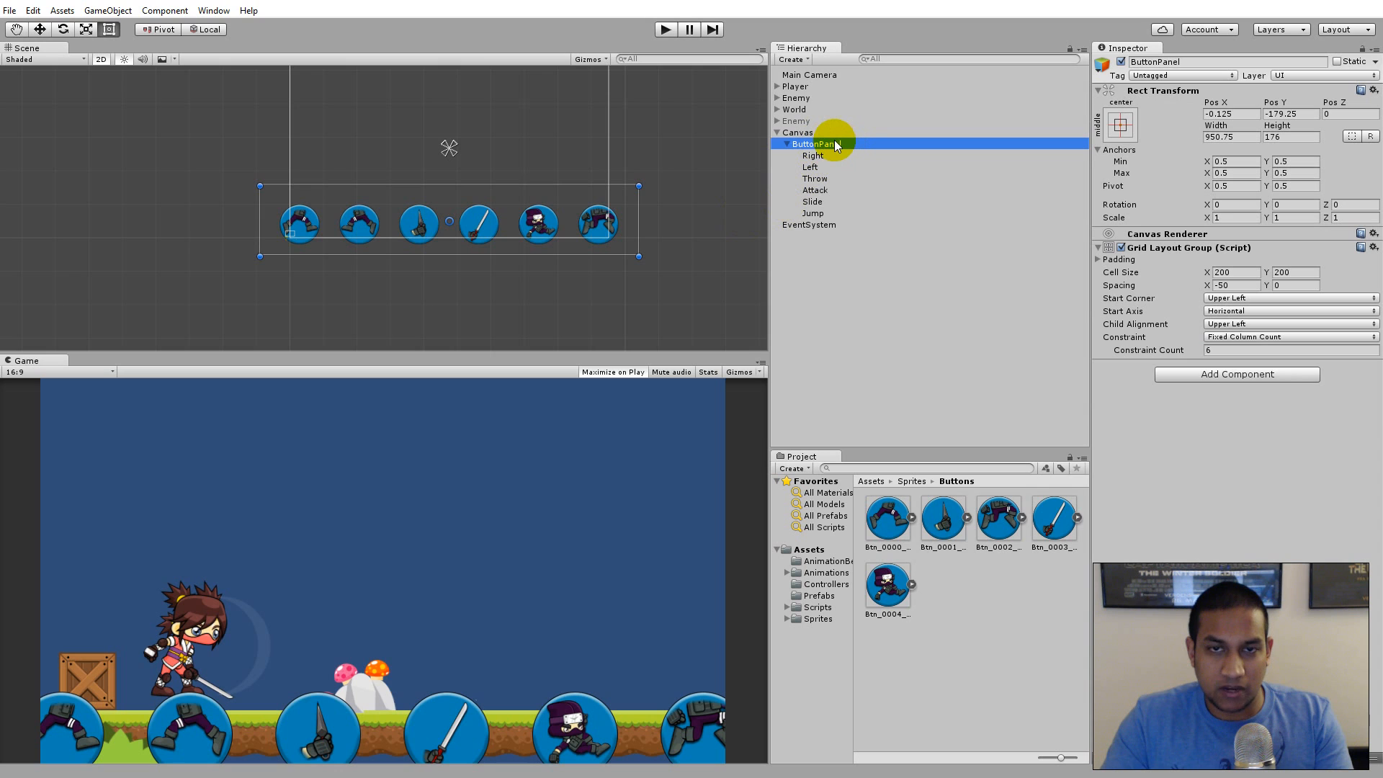
pyautogui.doubleClick(1245, 273)
pyautogui.write('150')
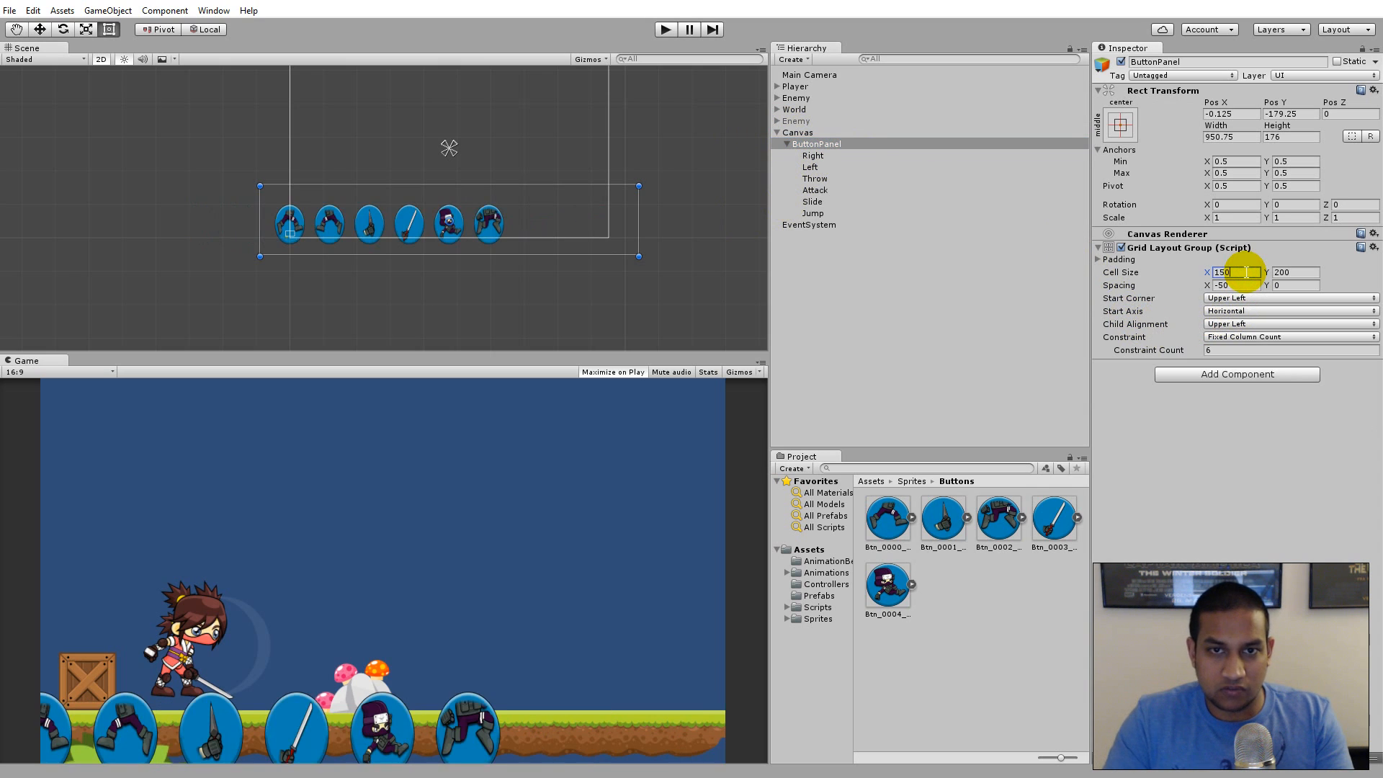
pyautogui.click(1294, 271)
pyautogui.write('50')
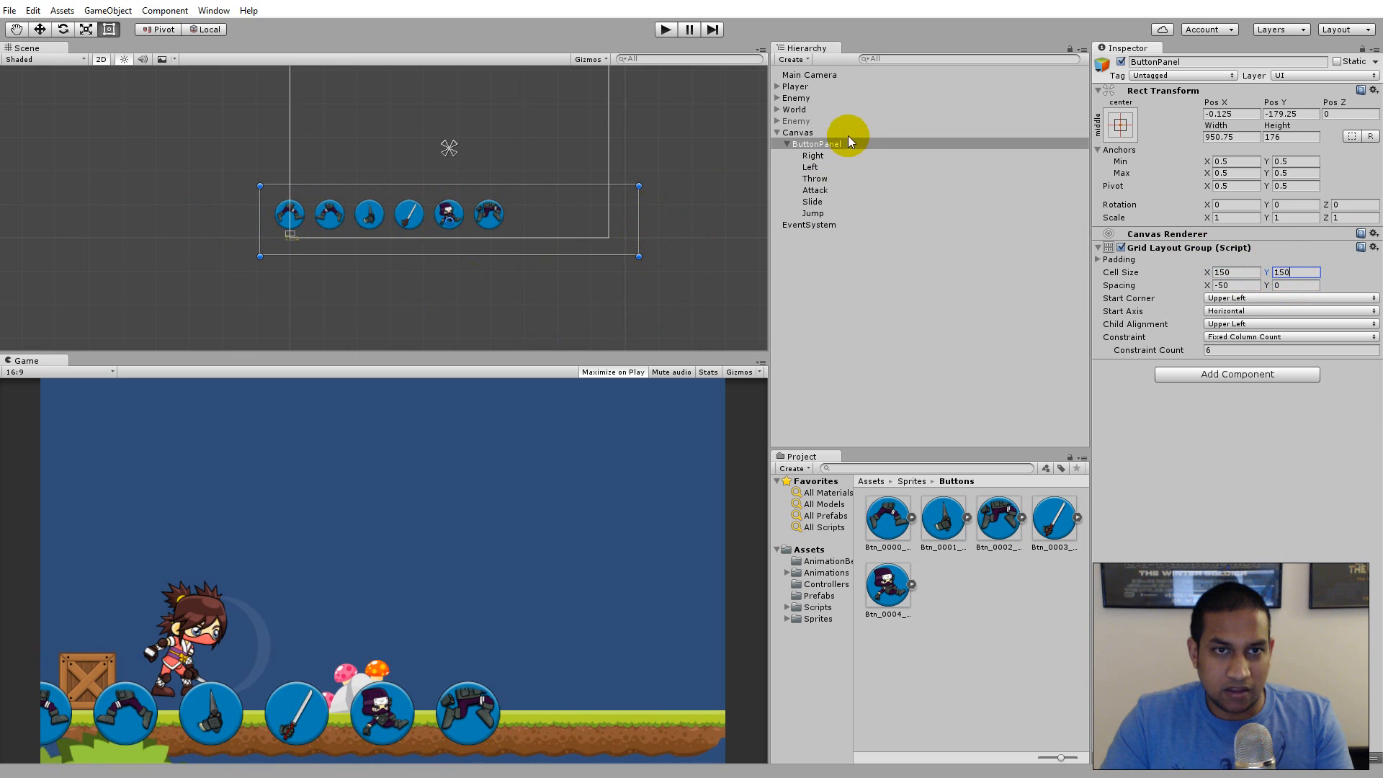
# Resize ButtonPanel to fit the canvas's left, right and bottom edges, about 800 wide and 134 high
pyautogui.moveTo(641, 207); pyautogui.dragTo(608, 215)
pyautogui.click(814, 143)
pyautogui.click(830, 143)
pyautogui.moveTo(460, 256); pyautogui.dragTo(455, 239)
pyautogui.moveTo(261, 209); pyautogui.dragTo(289, 210)
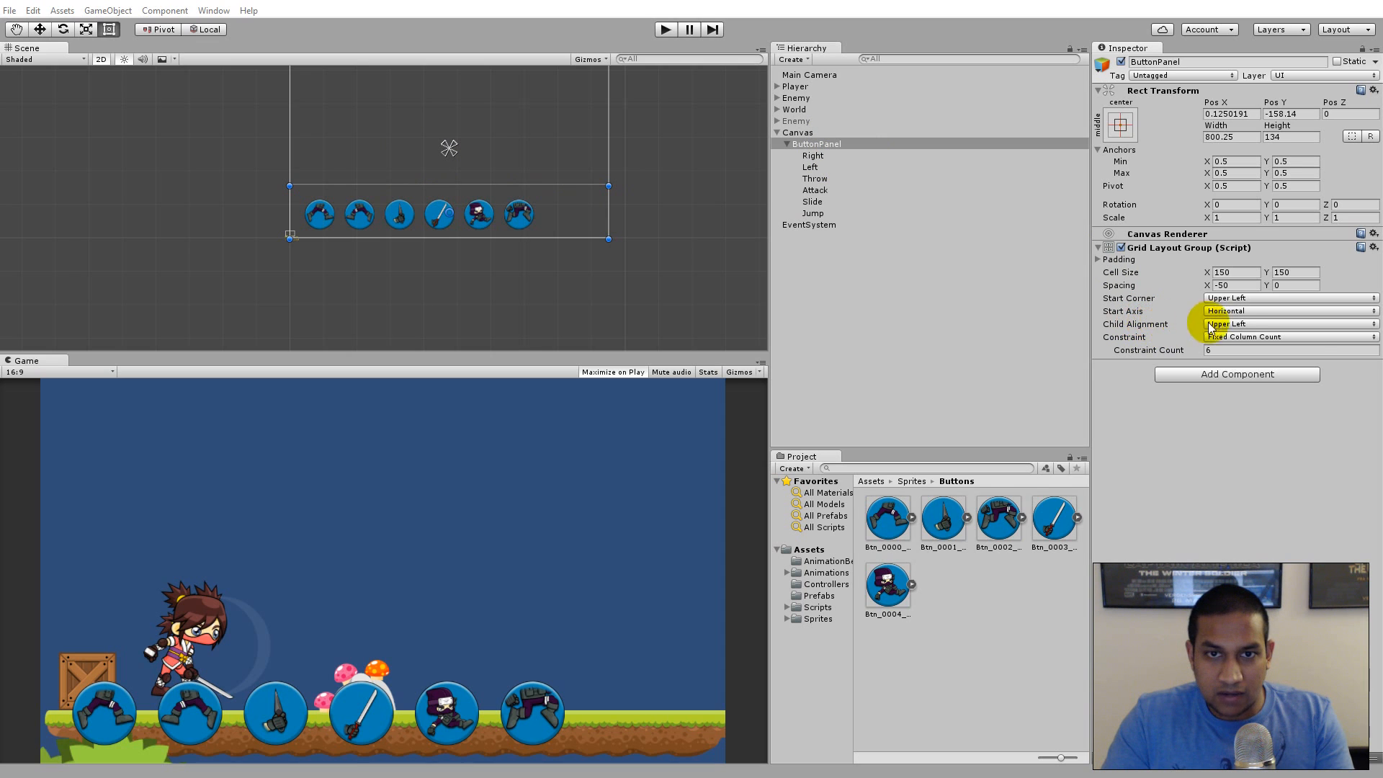
# Set ButtonPanel's Child Alignment to Middle Center and lower the panel's upper edge so its height is about 98
pyautogui.click(1230, 323)
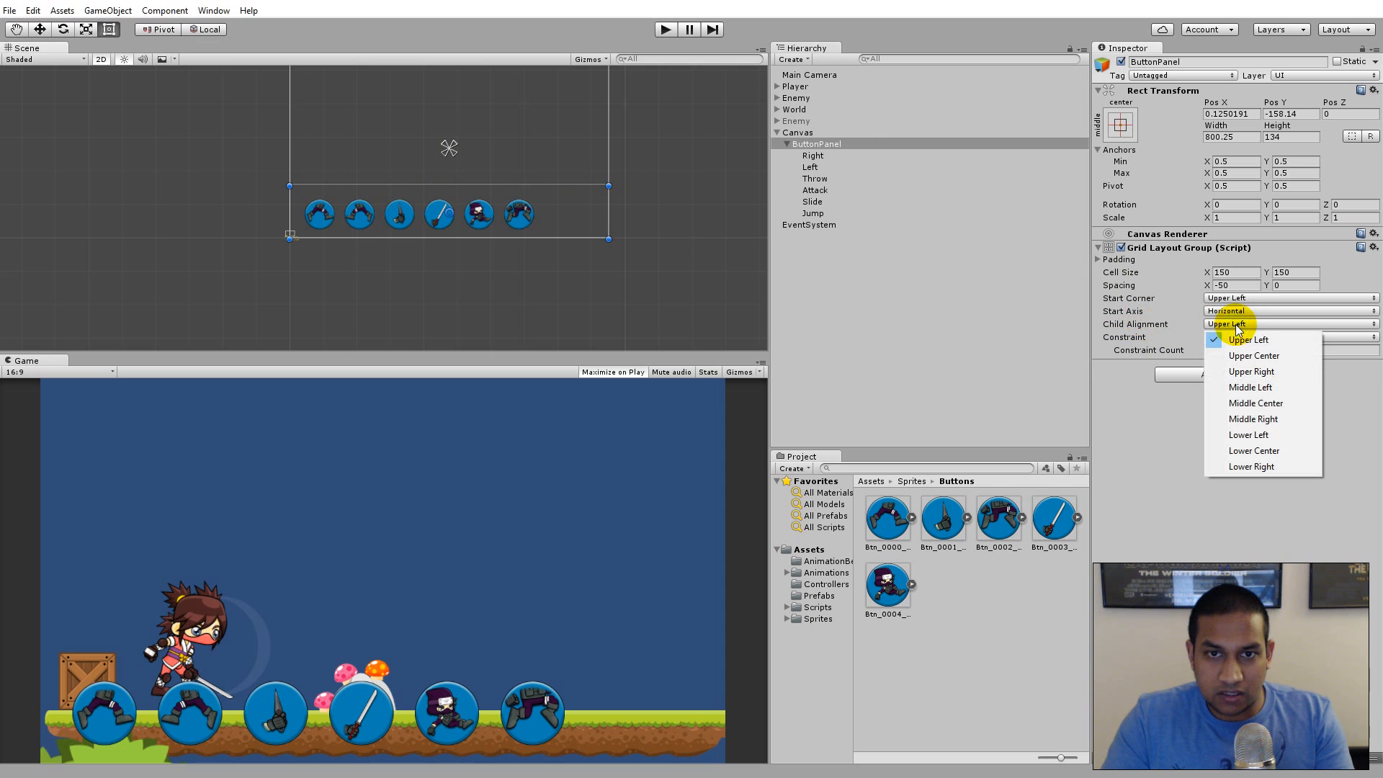
pyautogui.click(1269, 404)
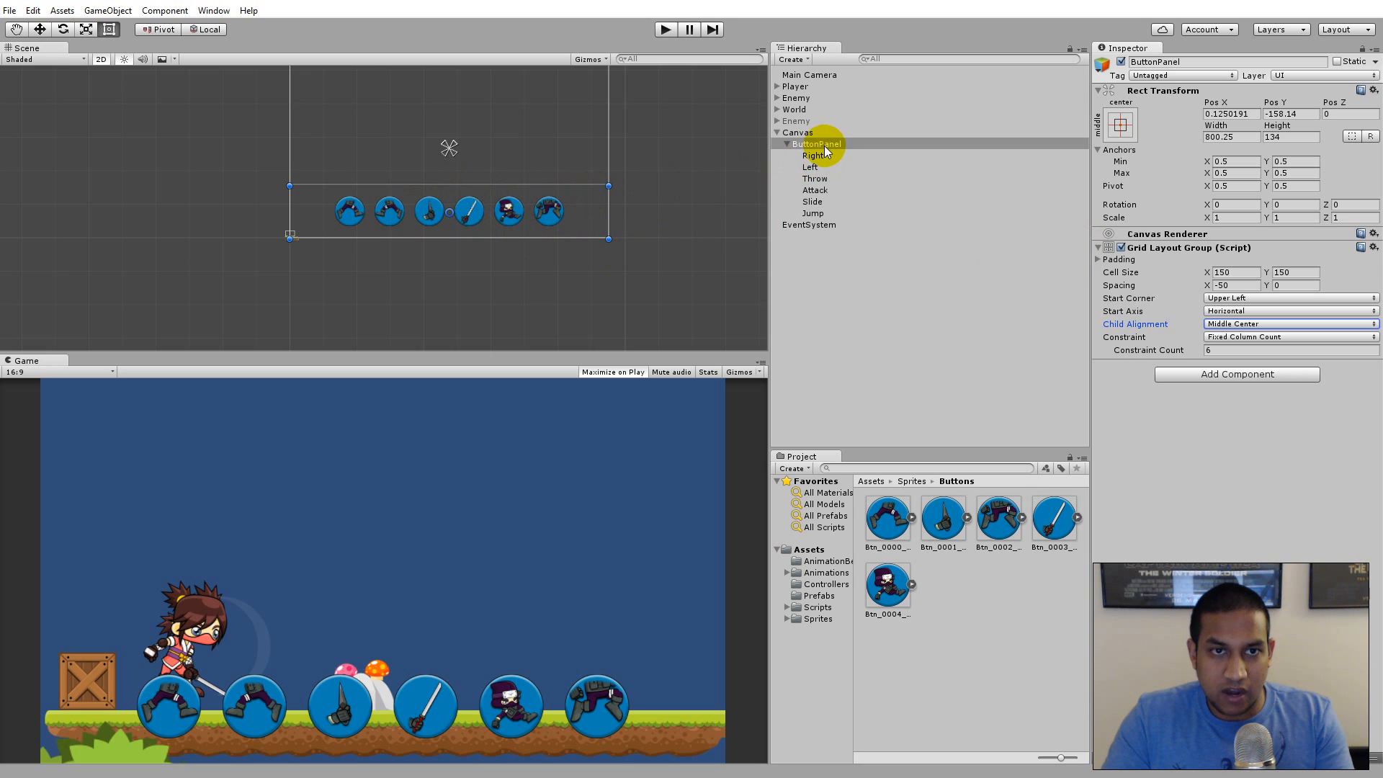
pyautogui.moveTo(521, 185); pyautogui.dragTo(519, 197)
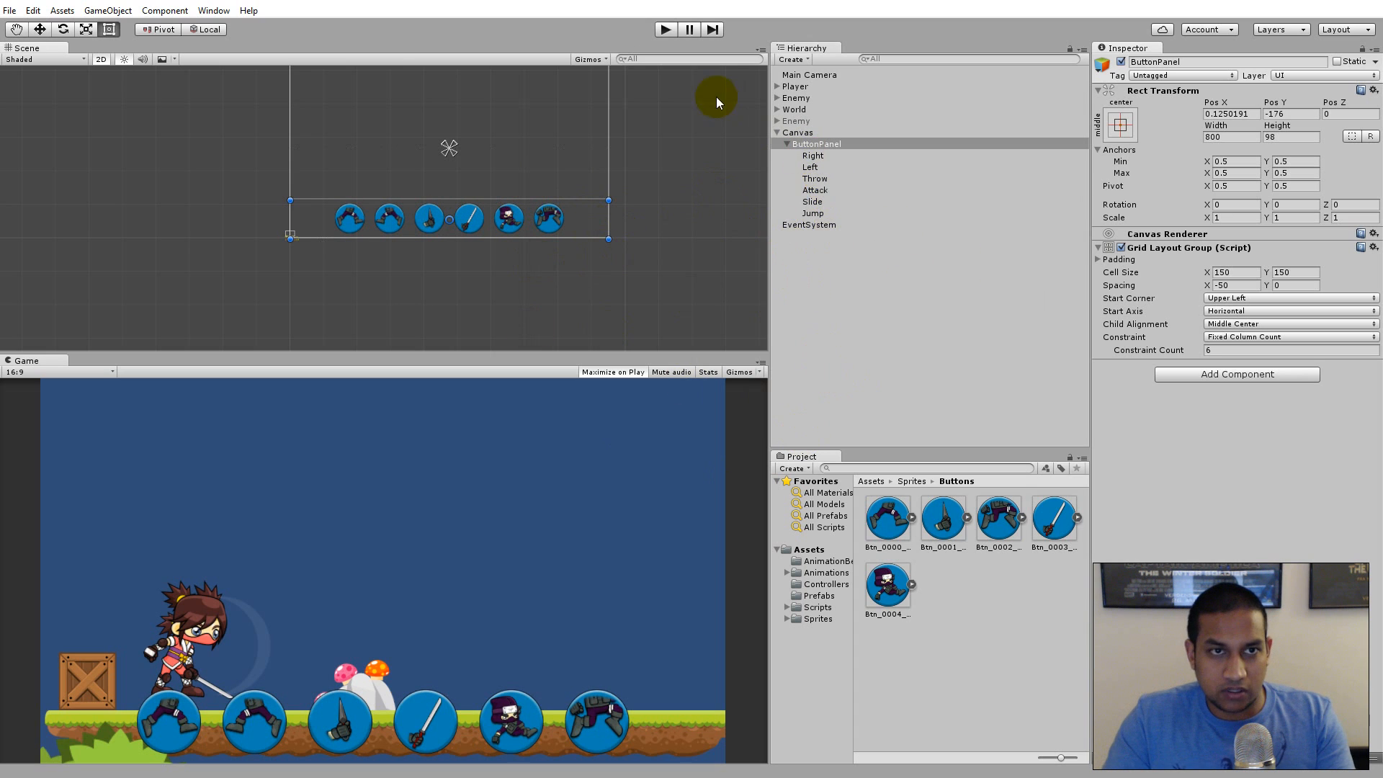
# Run the game to check the centred buttons at full size, try the first and third on-screen buttons, and stop it
pyautogui.click(665, 29)
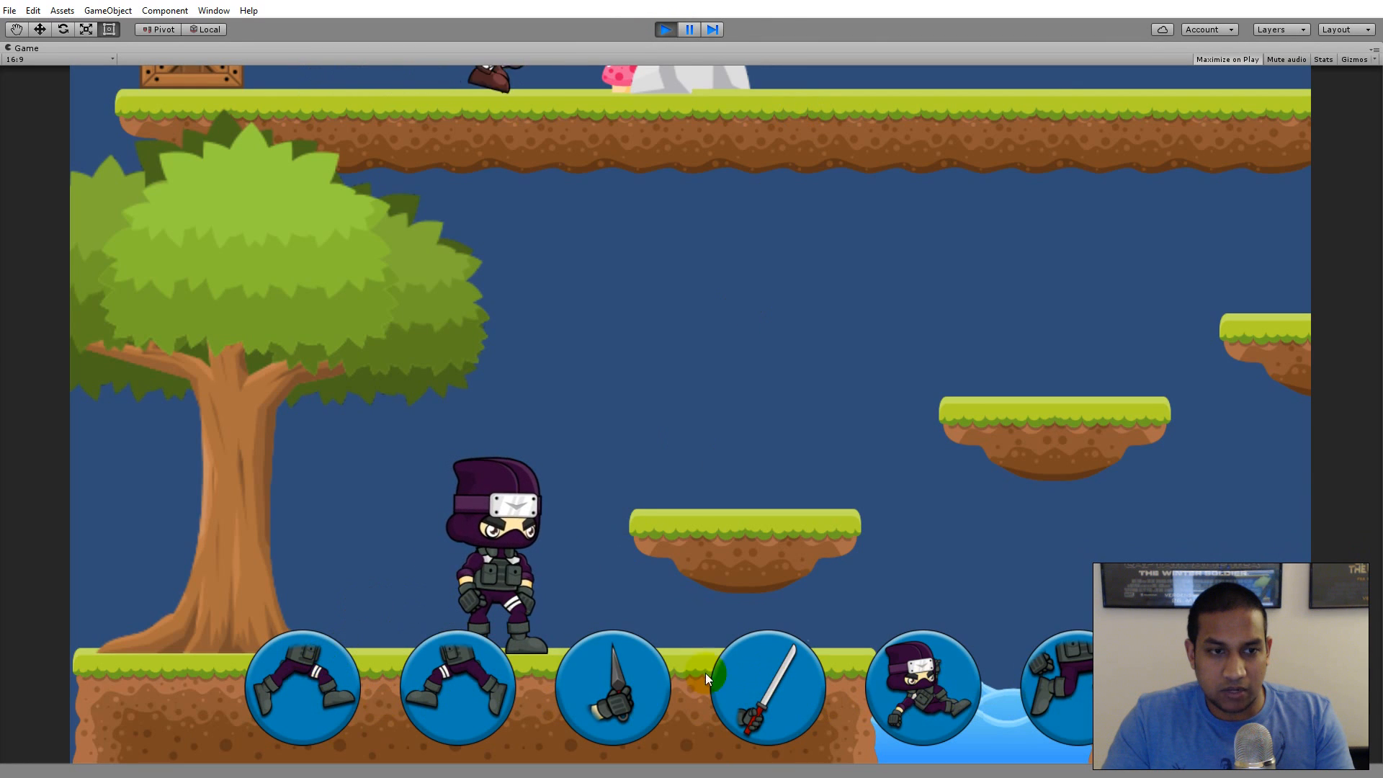
pyautogui.click(332, 688)
pyautogui.click(597, 690)
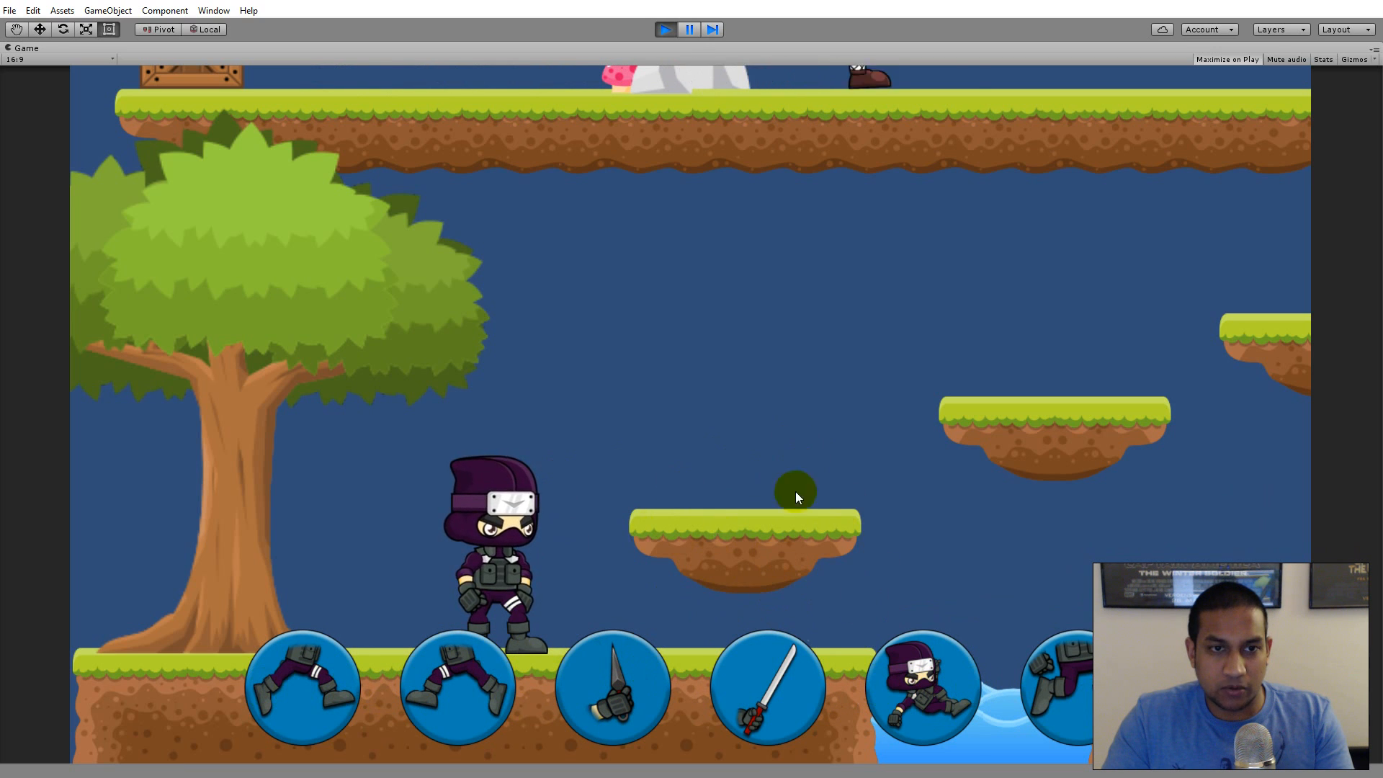
pyautogui.click(664, 28)
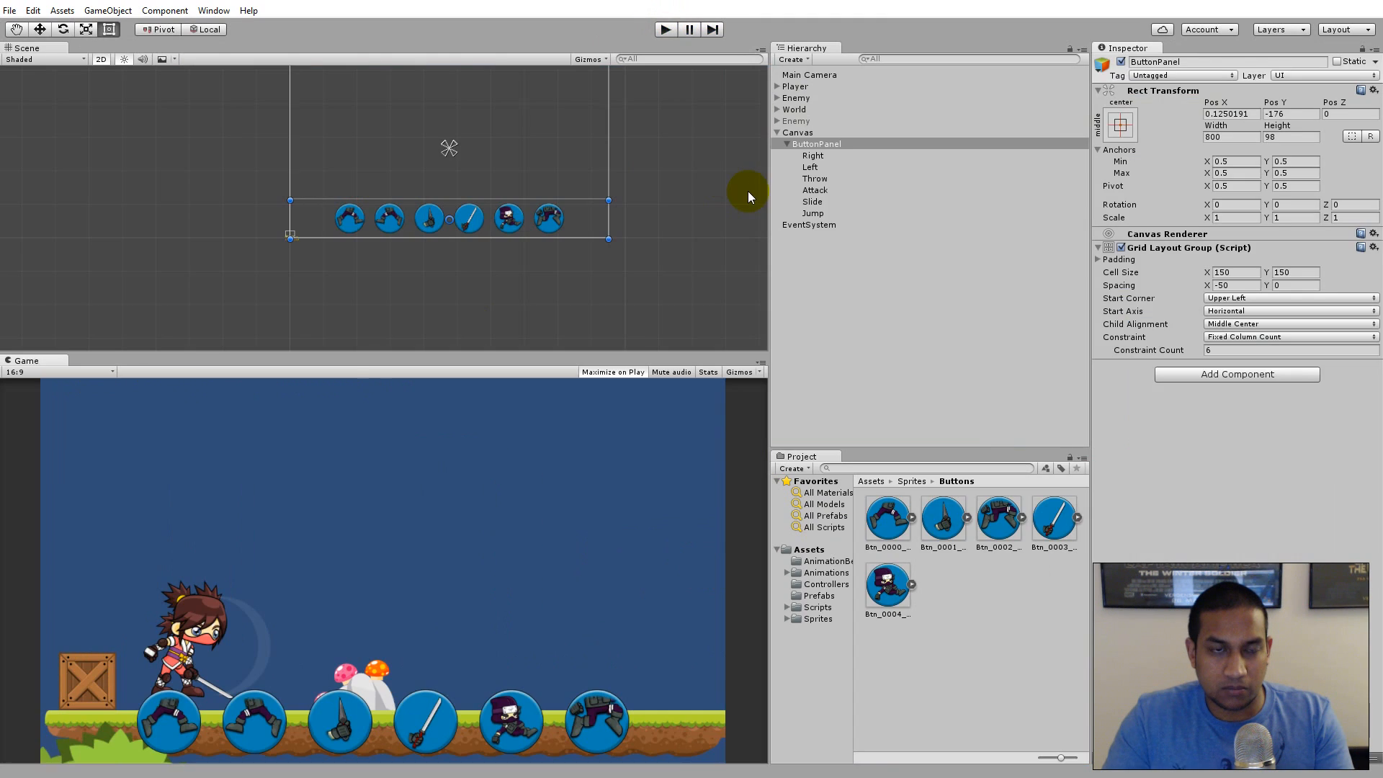